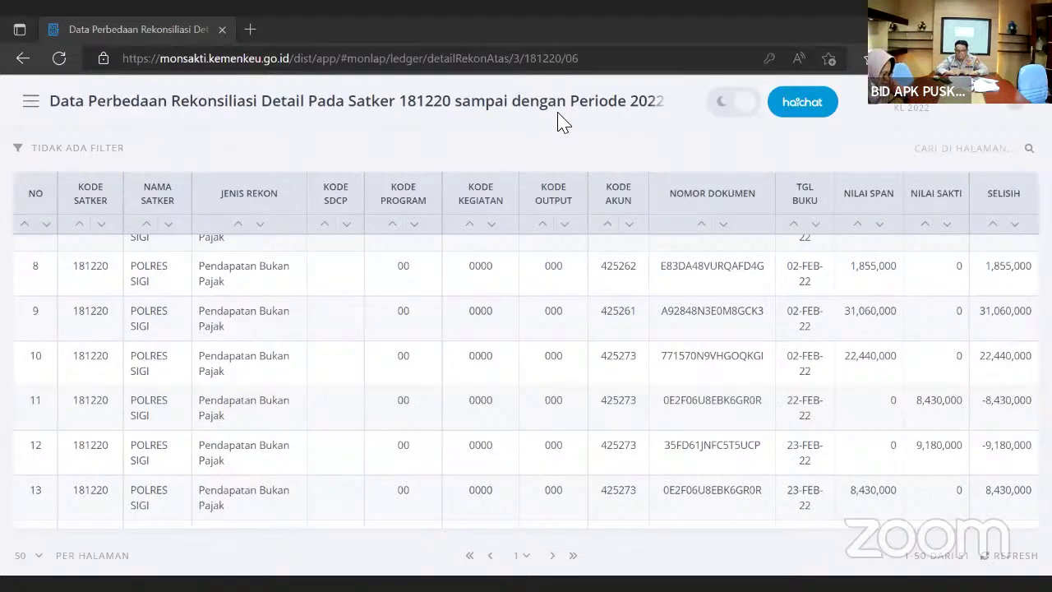
Glance at the account menu's fiscal-year options and close it, keeping the 2022-06 BA 060 filter
click(923, 110)
click(729, 145)
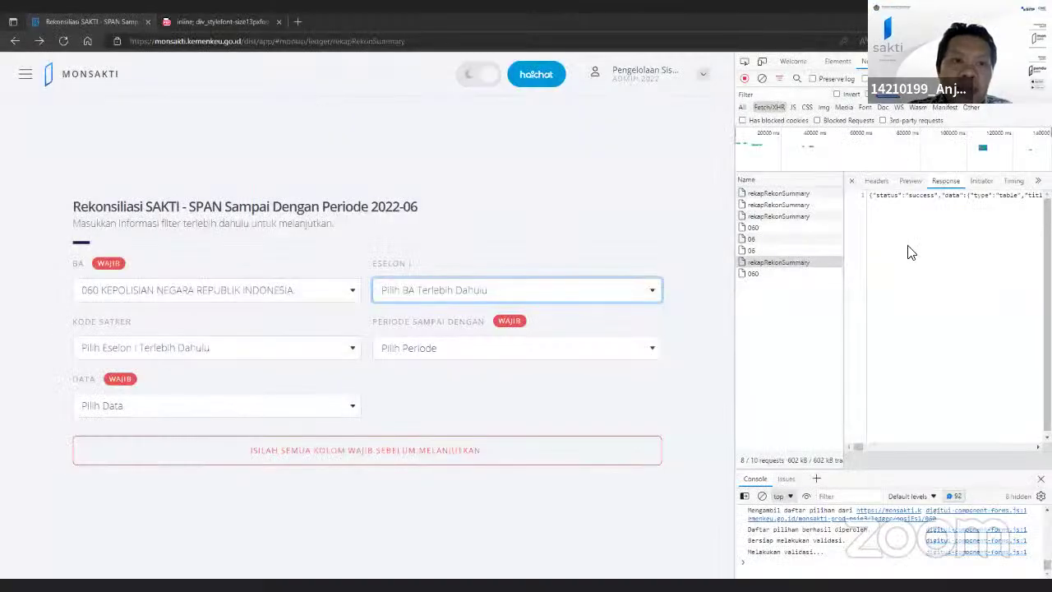
Load the SAKTI site and sign in with the saved checker login for fiscal year 2022
click(453, 41)
text(sakti.kemenkeu.go.id)
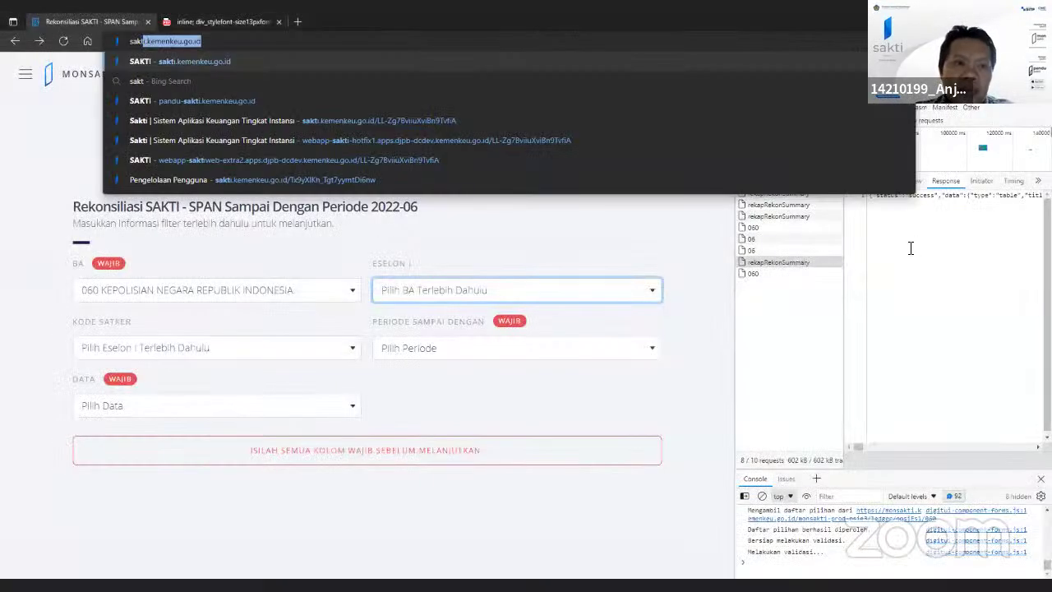
key(Return)
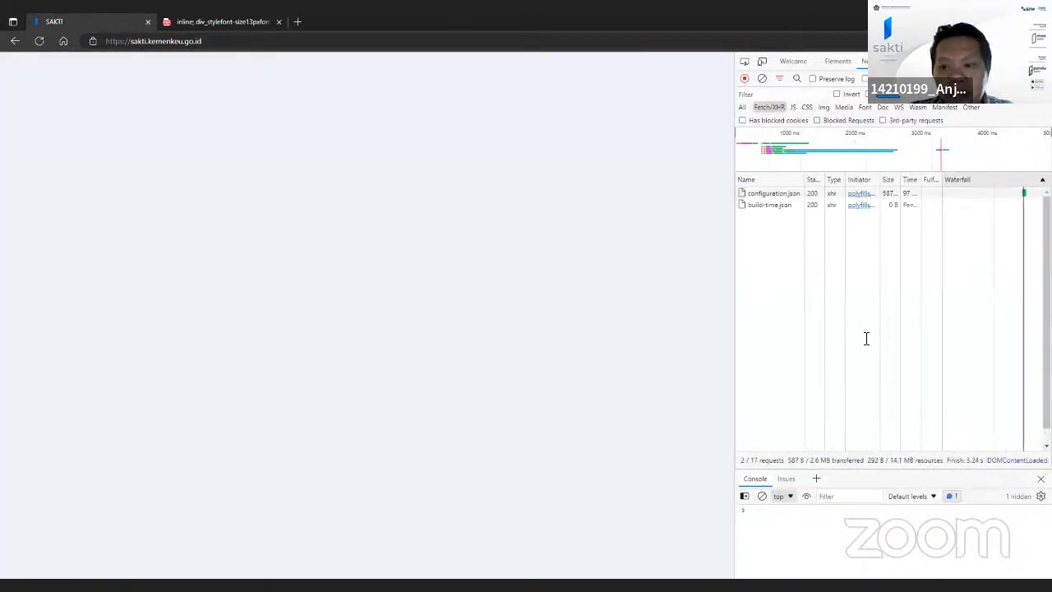
key(F12)
click(870, 331)
click(870, 367)
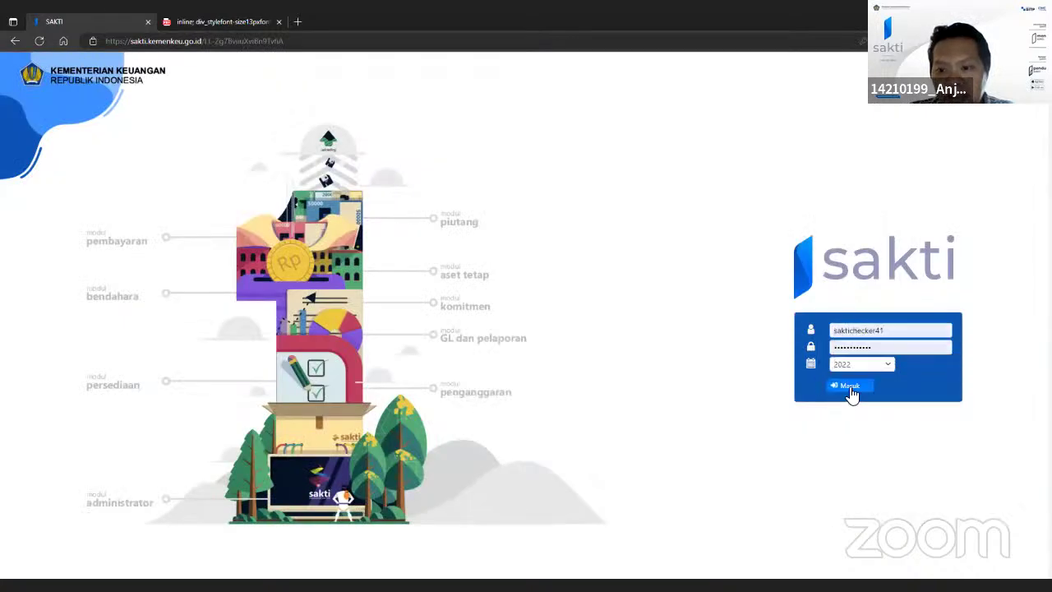
click(844, 386)
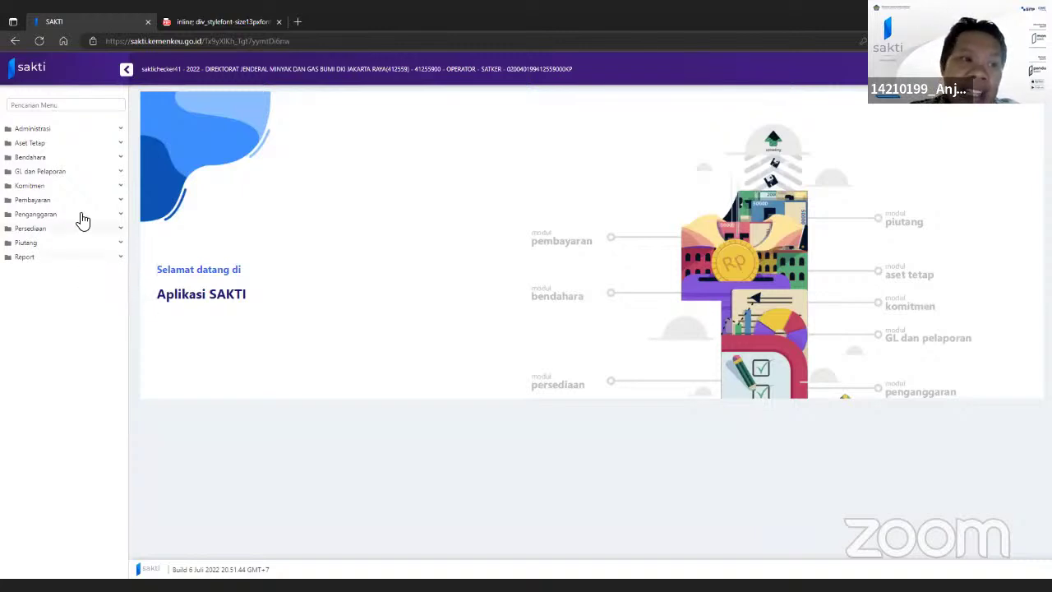
Load deposit record 00060/SSBP/412559/2022 from Bendahara > Setoran > Setoran PNBP Bendahara Penerimaan
click(67, 161)
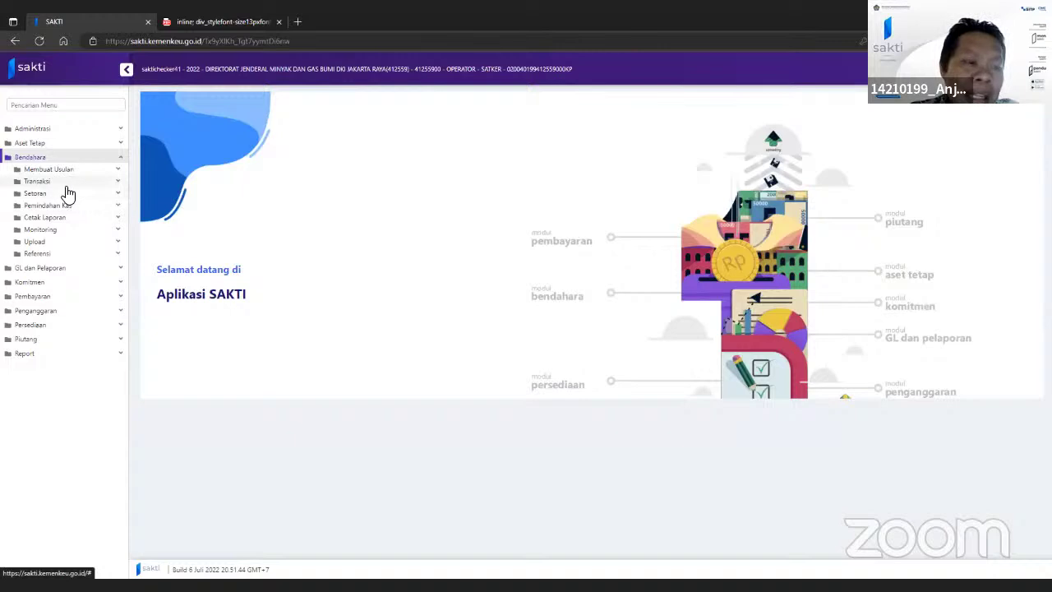
click(68, 195)
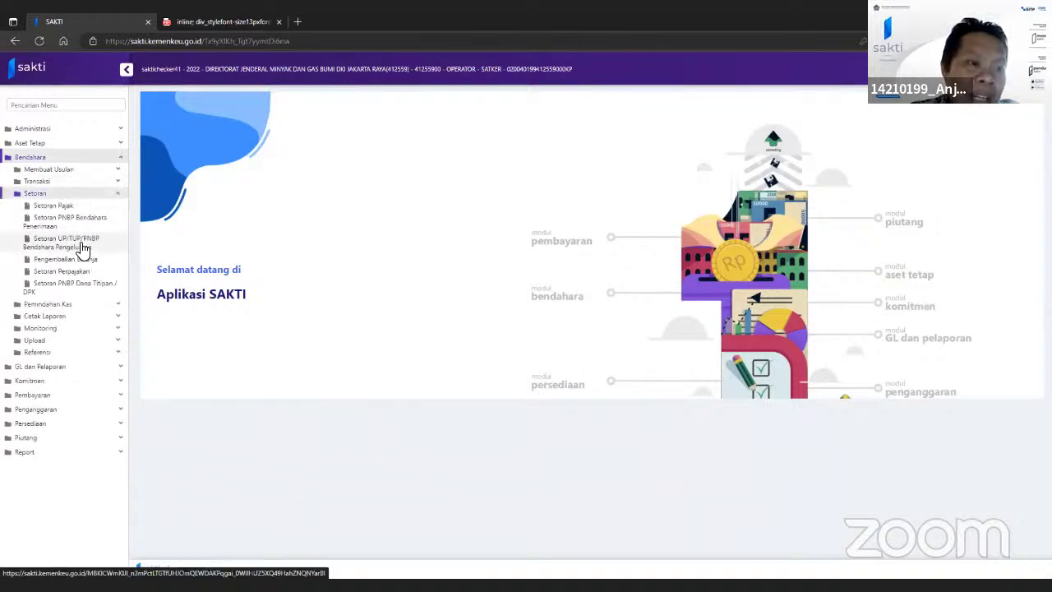
click(88, 250)
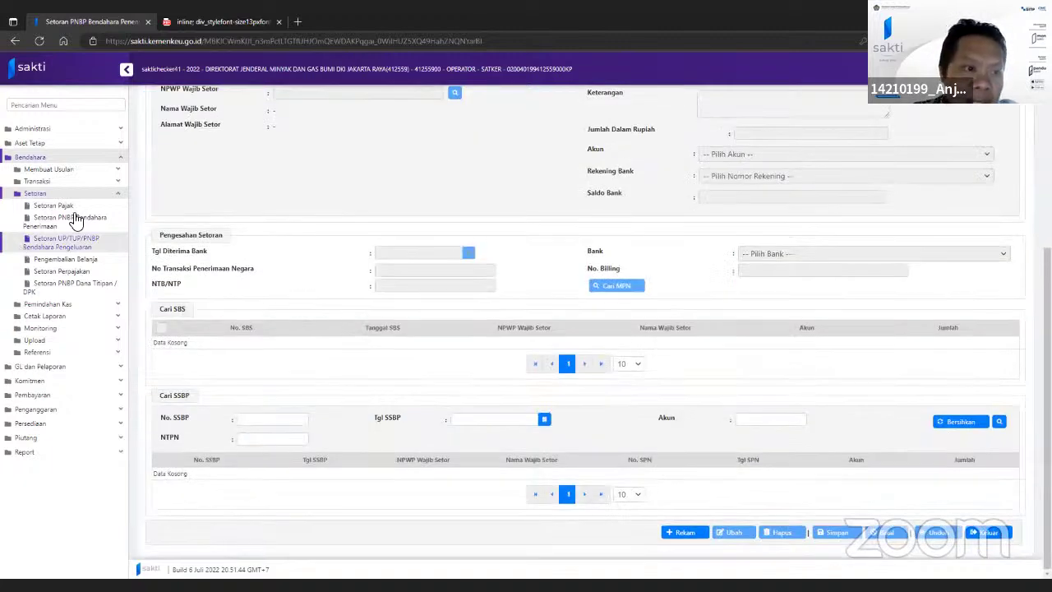
scroll(484, 458, down, 2)
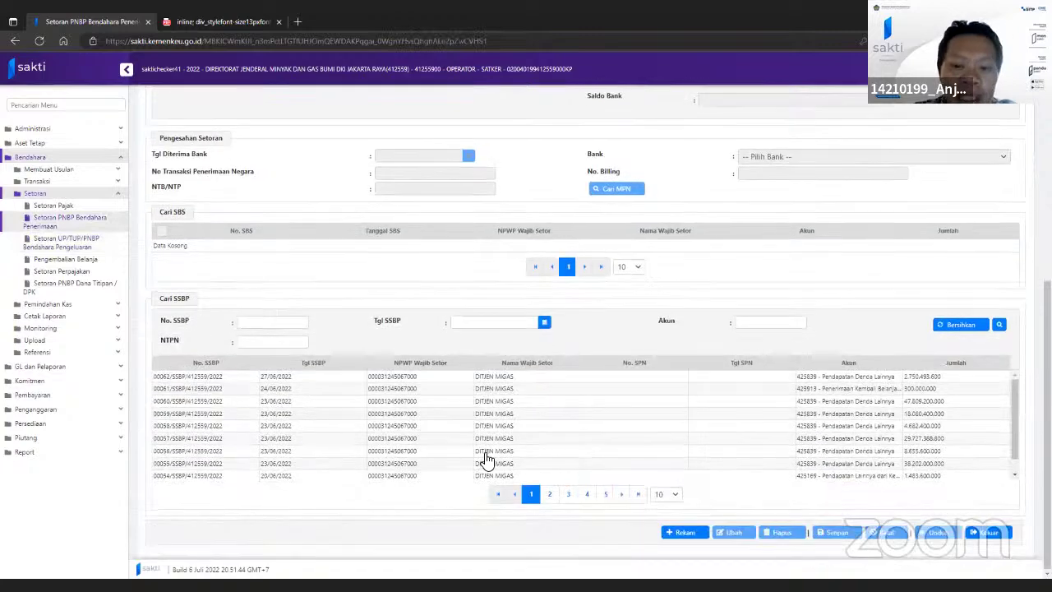
click(476, 401)
click(740, 533)
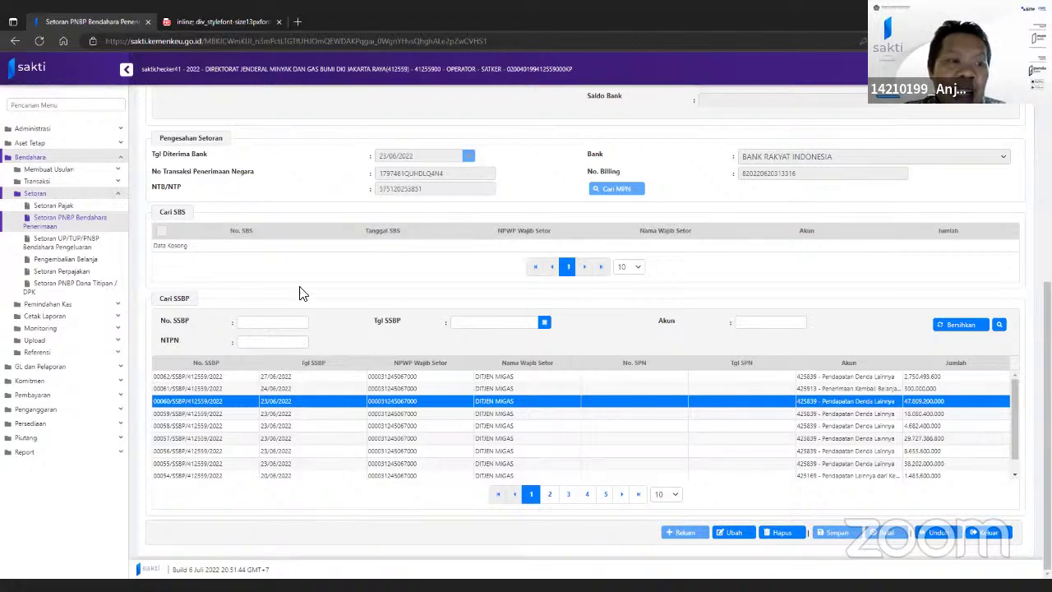
Review the deposit details, then go to Upload > Upload Data Penerimaan
scroll(253, 421, up, 3)
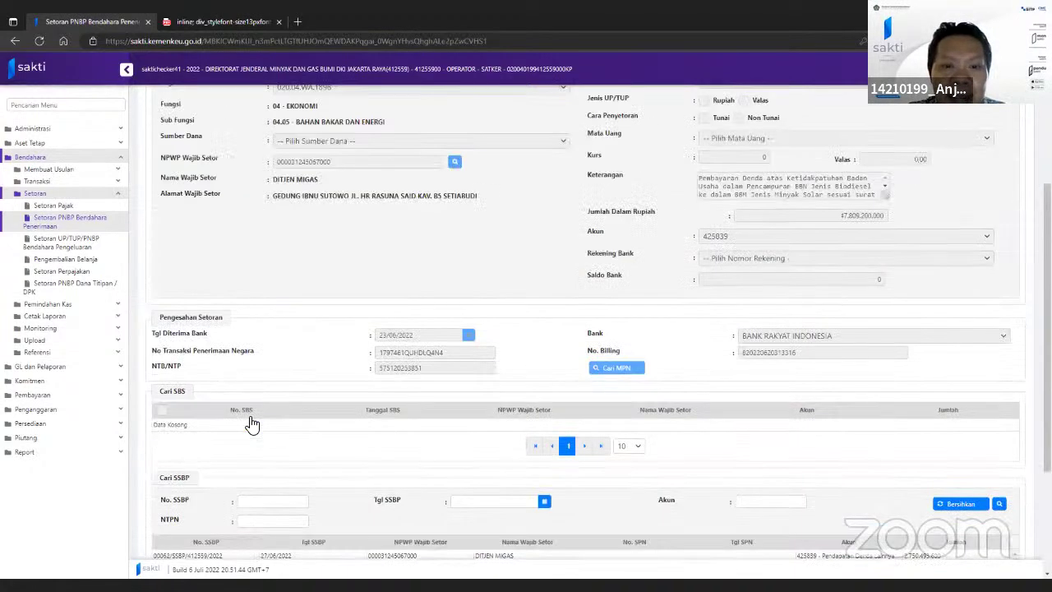
scroll(256, 421, down, 2)
scroll(258, 420, up, 6)
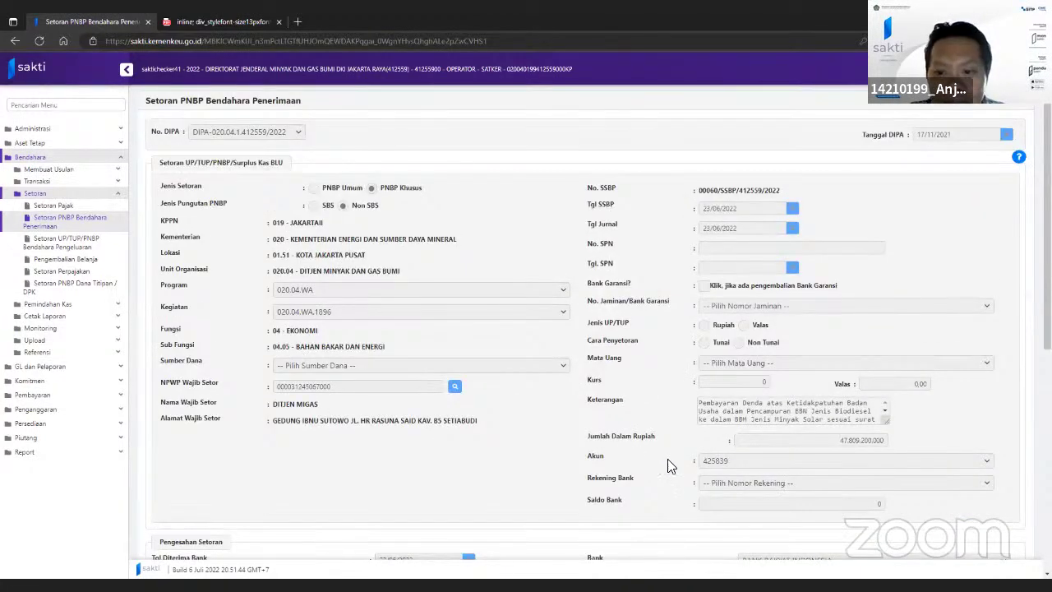
scroll(668, 459, down, 1)
scroll(681, 462, down, 2)
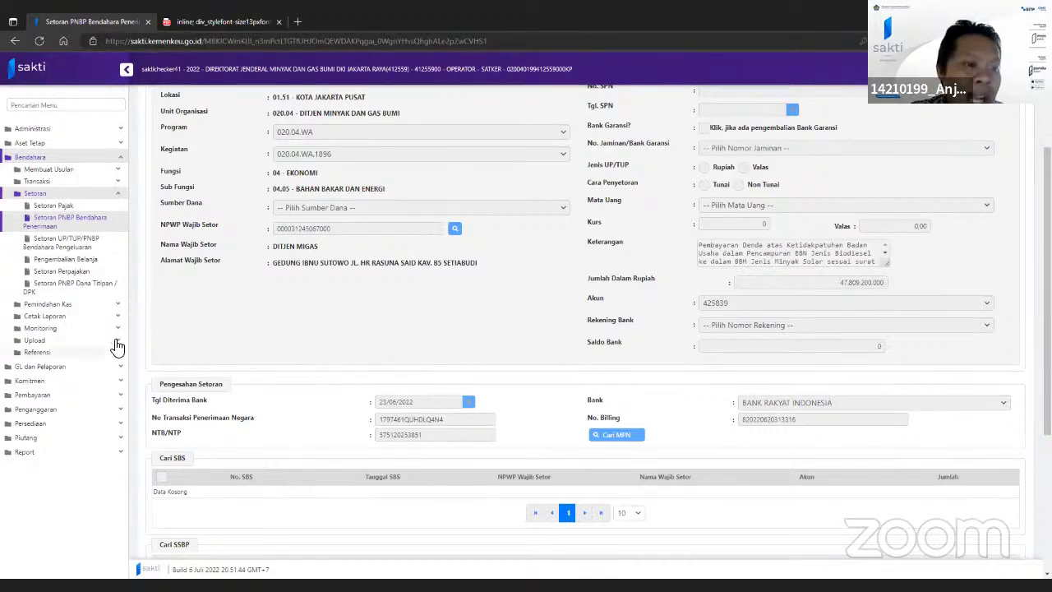
click(48, 340)
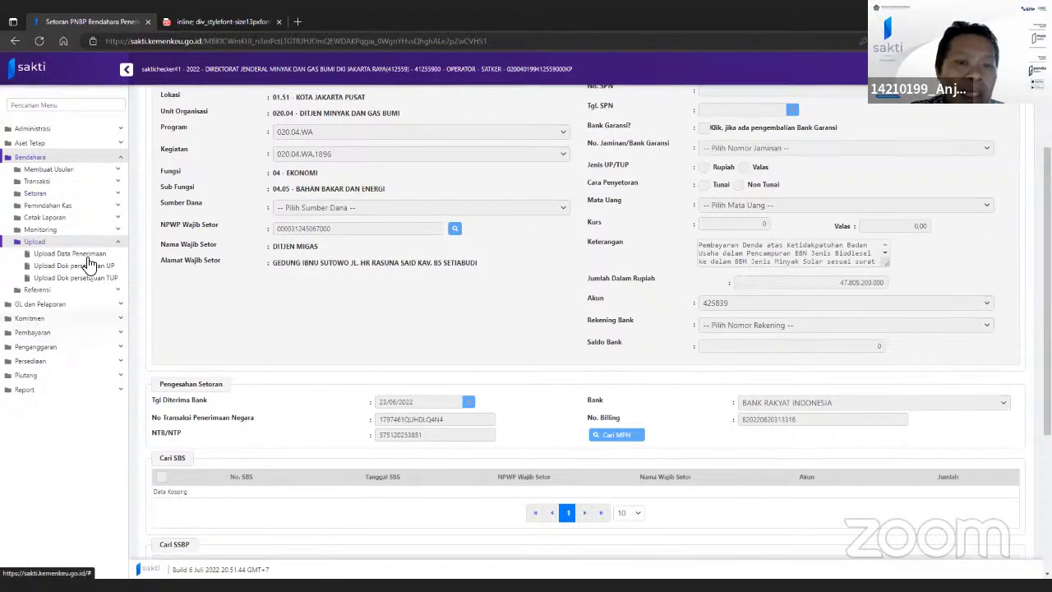
click(88, 255)
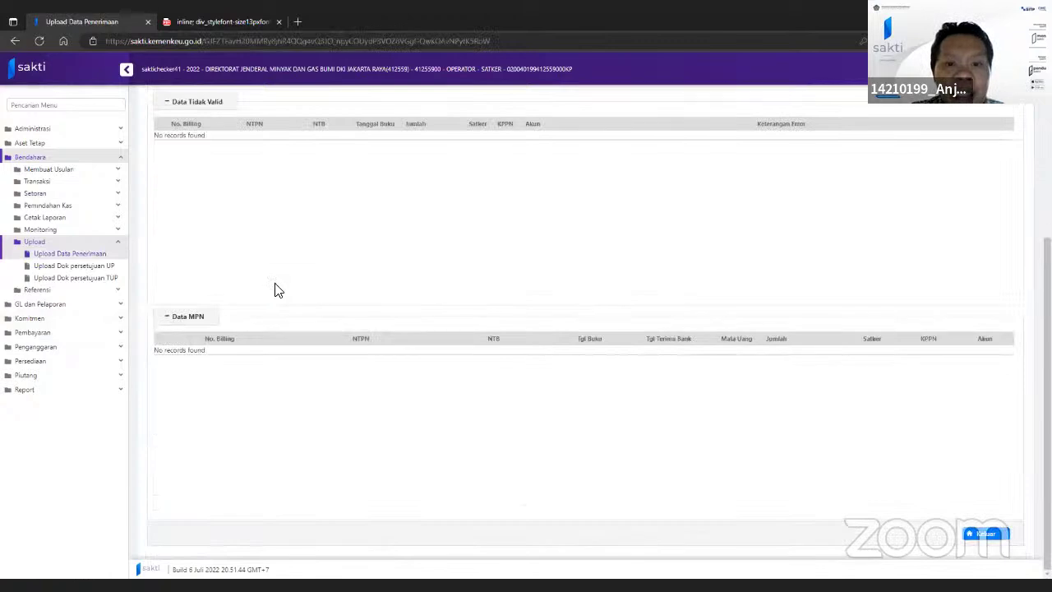
Choose Data MPN as the receipts upload source and inspect the available MPN records list
scroll(418, 349, up, 5)
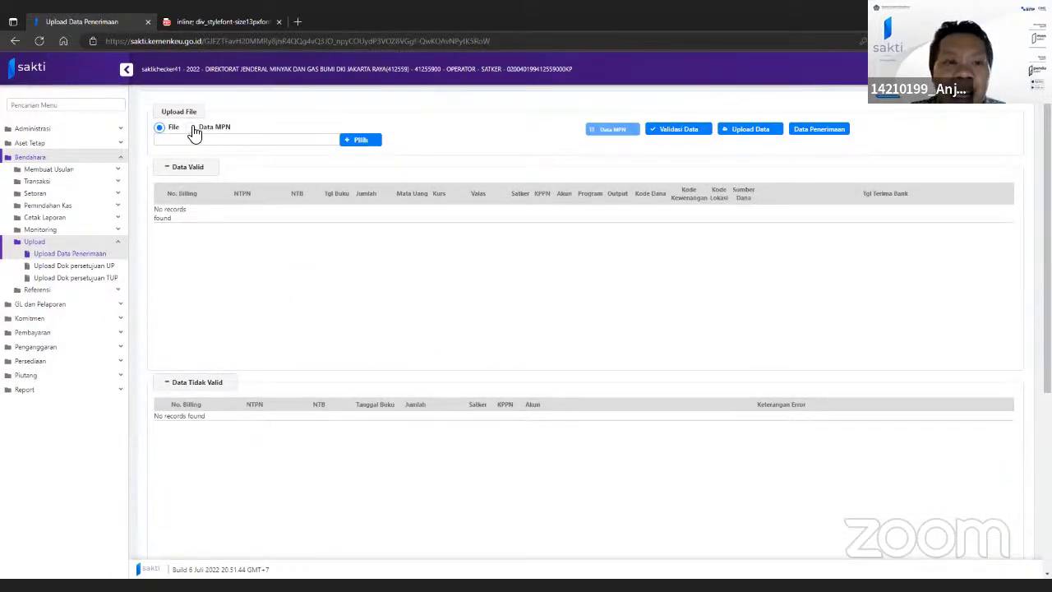
click(193, 130)
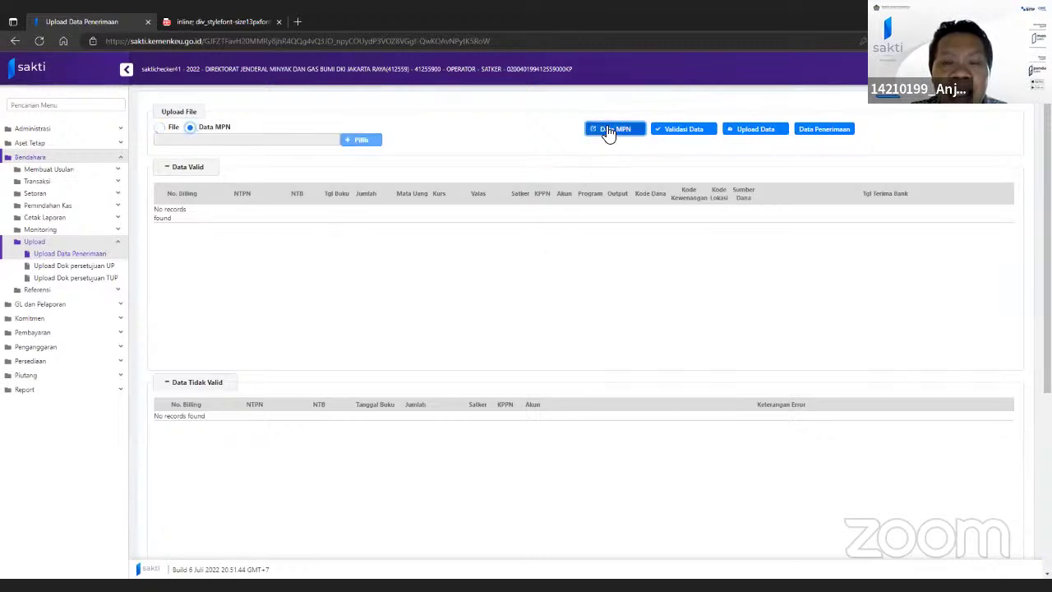
click(608, 132)
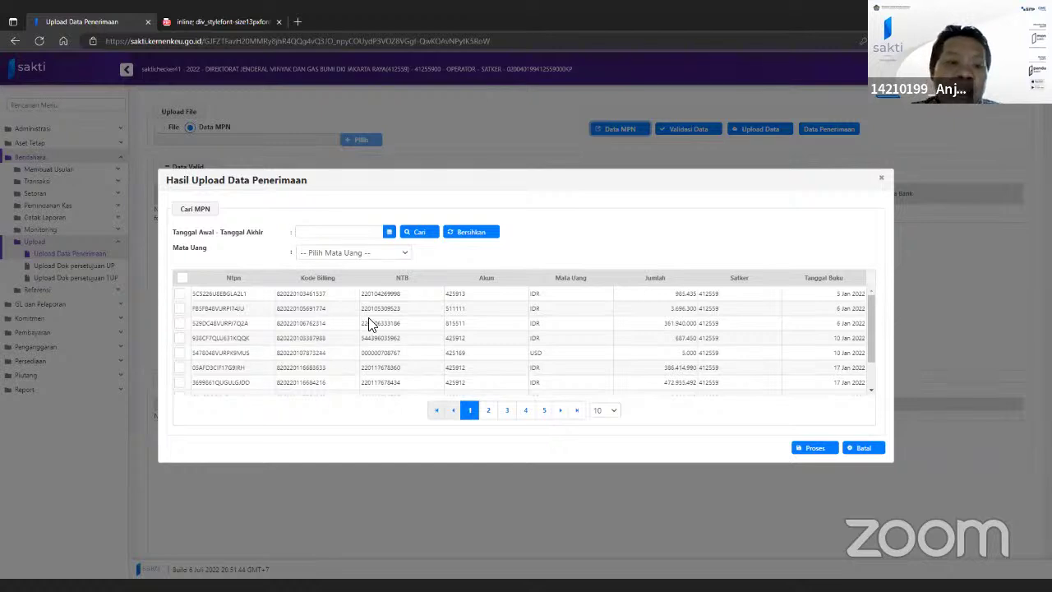
click(863, 448)
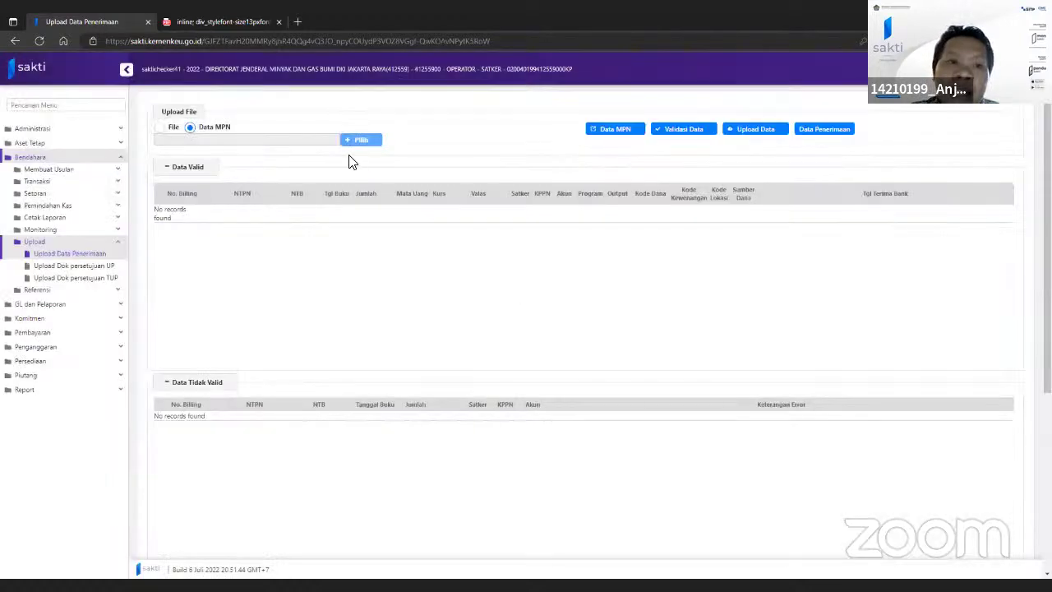
click(616, 133)
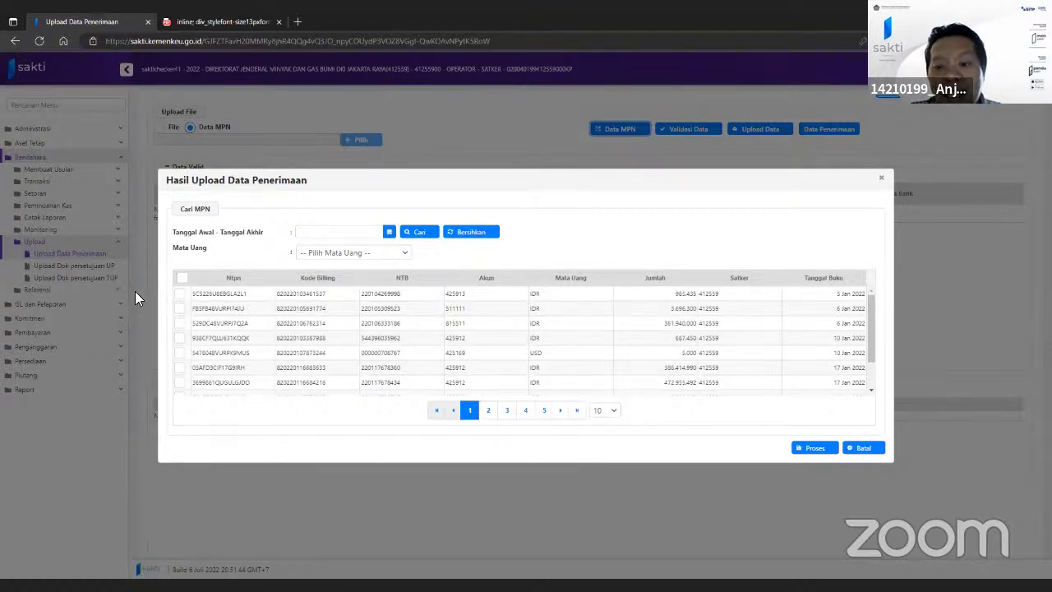
click(877, 449)
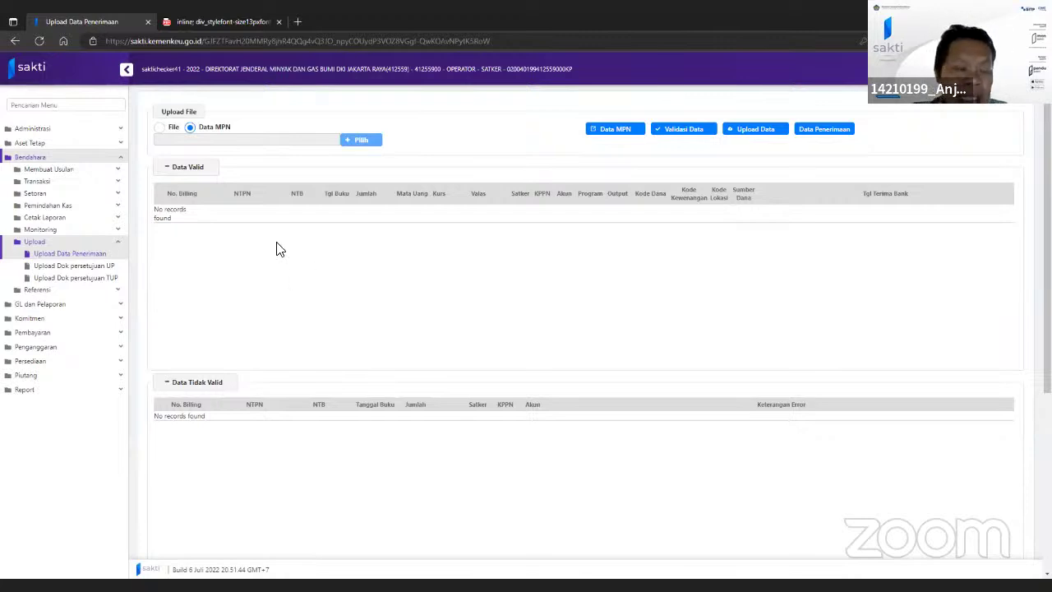
click(119, 159)
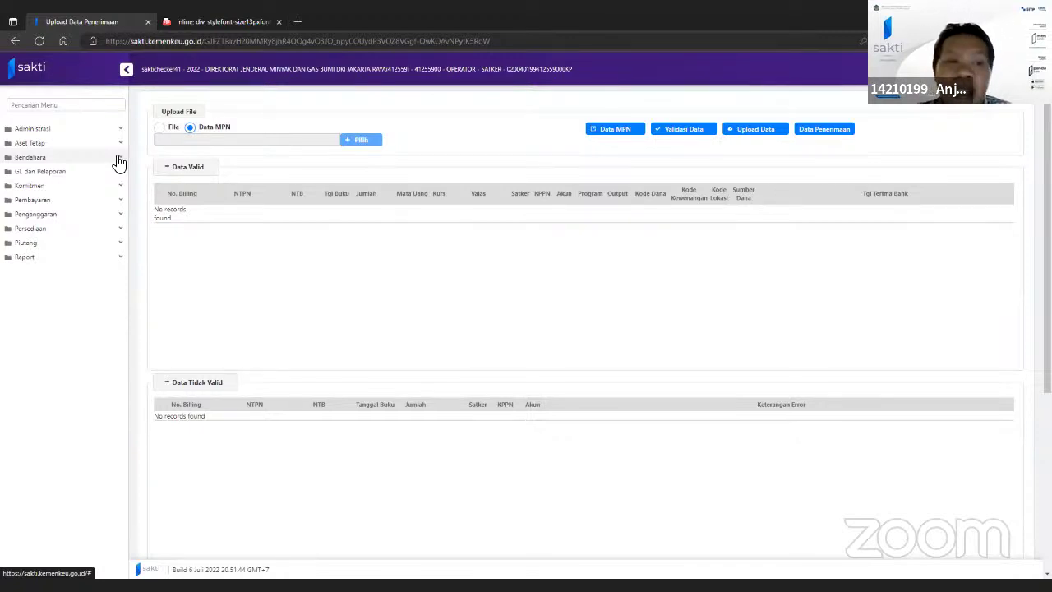
Go through Pembayaran > Catat/Upload to Mencatat/Upload BLU and confirm its bill resume list is empty
click(104, 205)
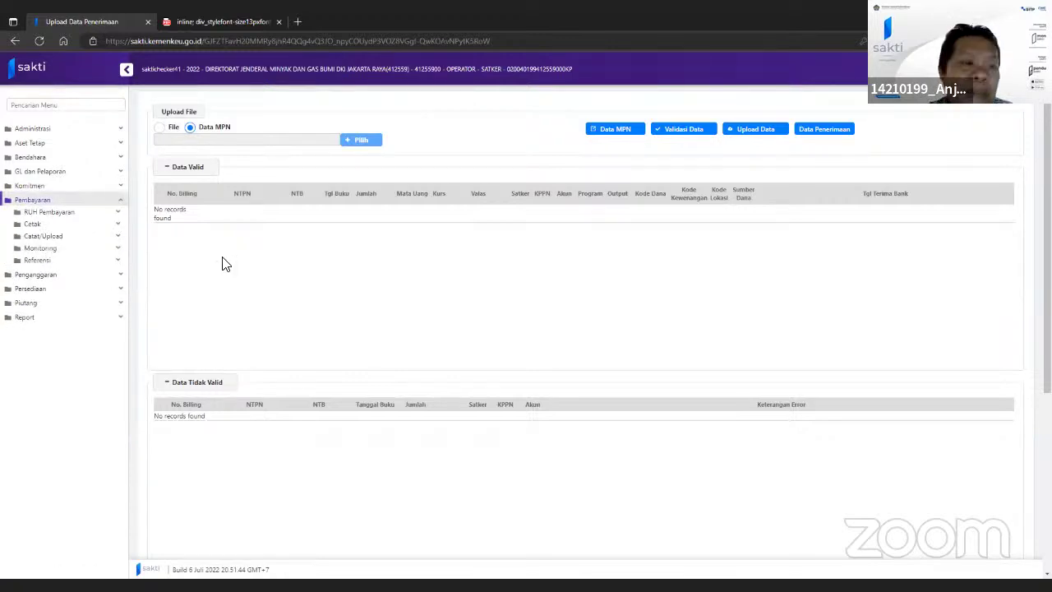
click(71, 239)
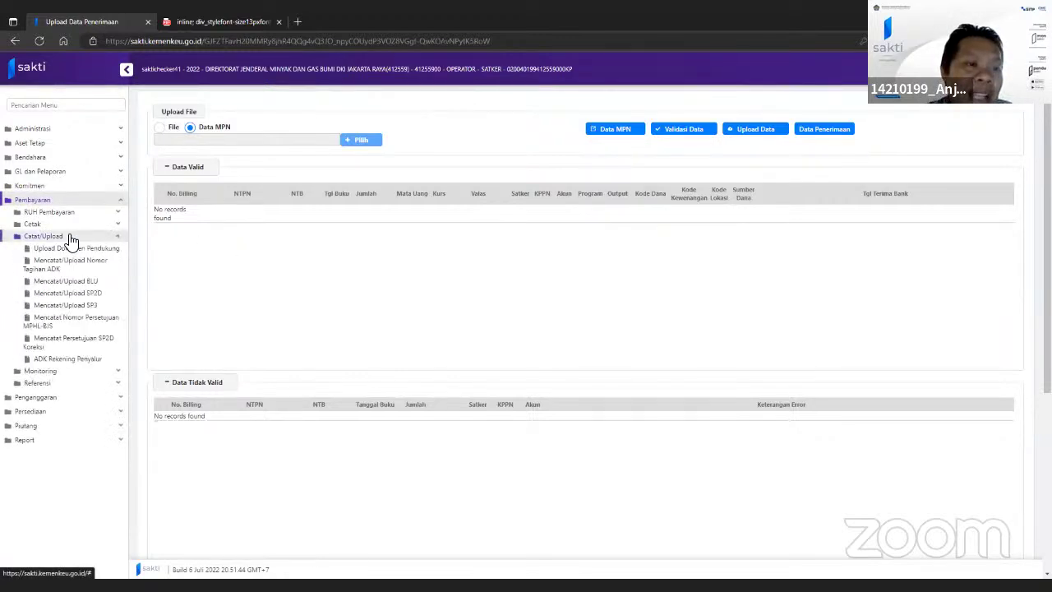
click(81, 295)
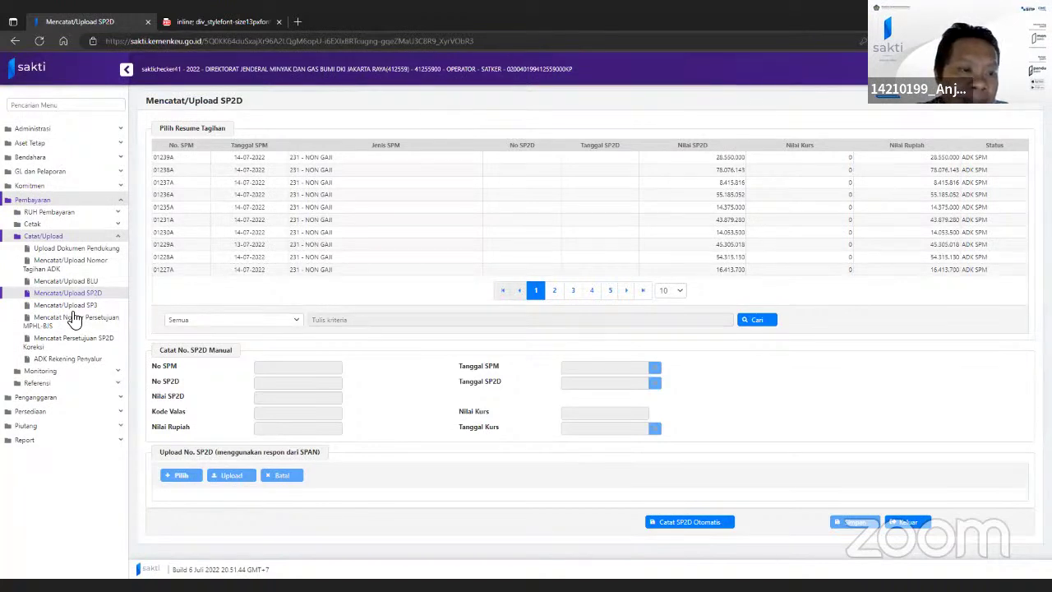
click(74, 282)
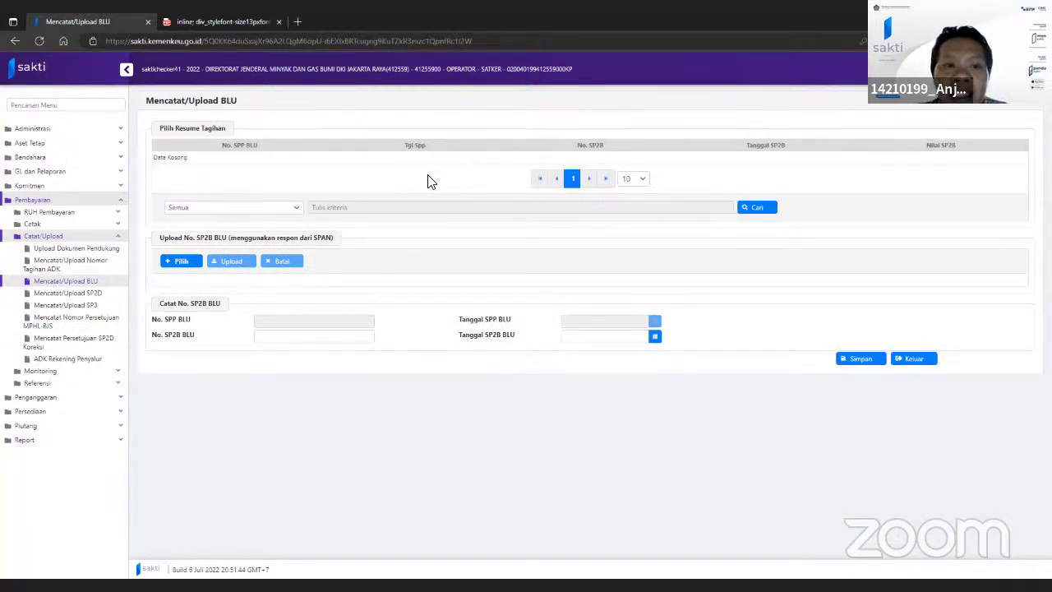
click(86, 130)
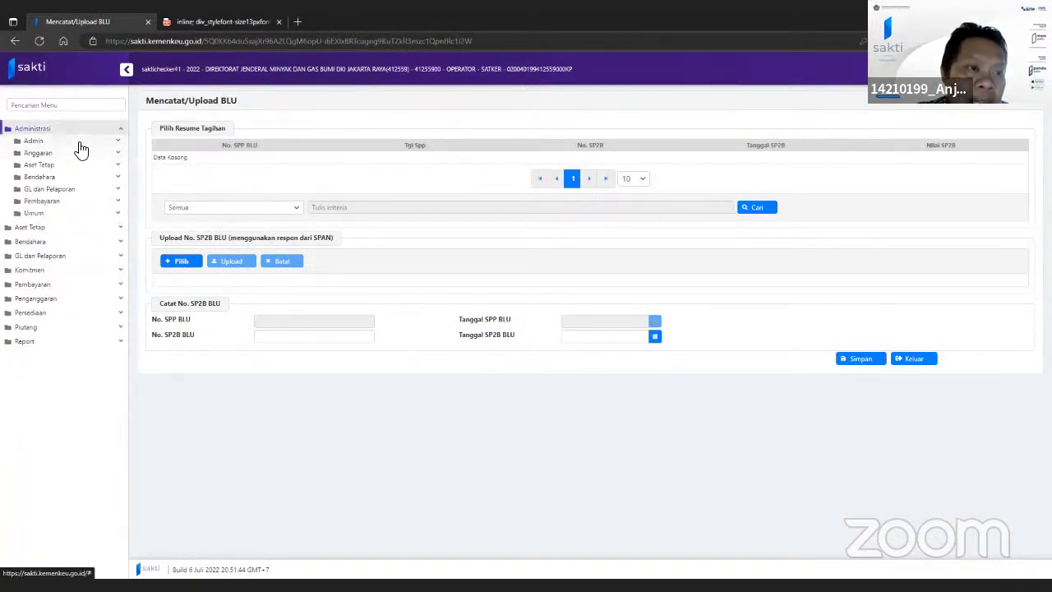
Open Admin > Pengelolaan Pengguna and put the checker user's record into edit mode
click(76, 141)
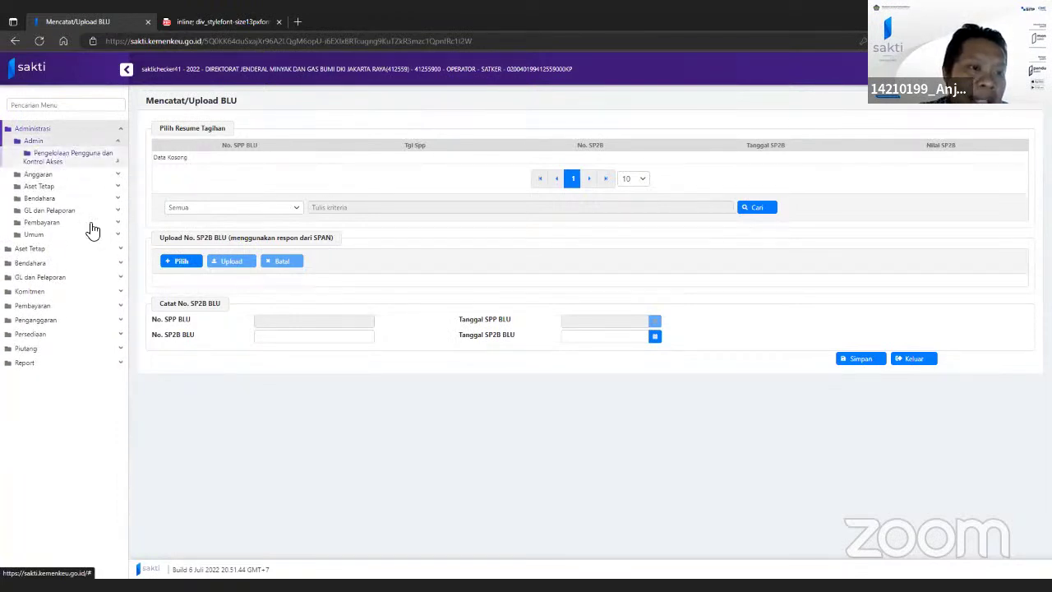
click(100, 169)
click(101, 171)
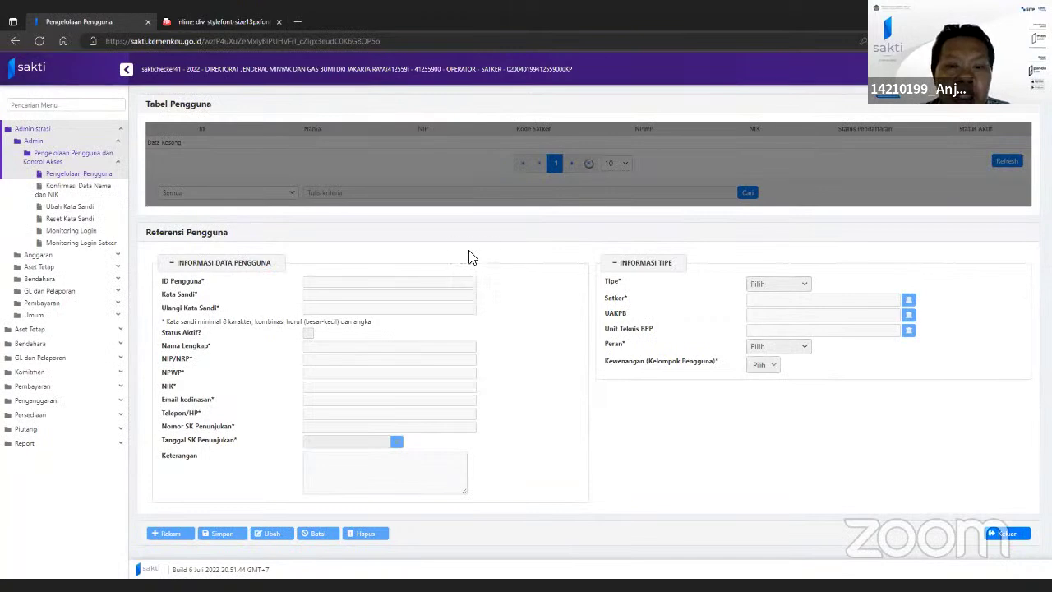
click(442, 142)
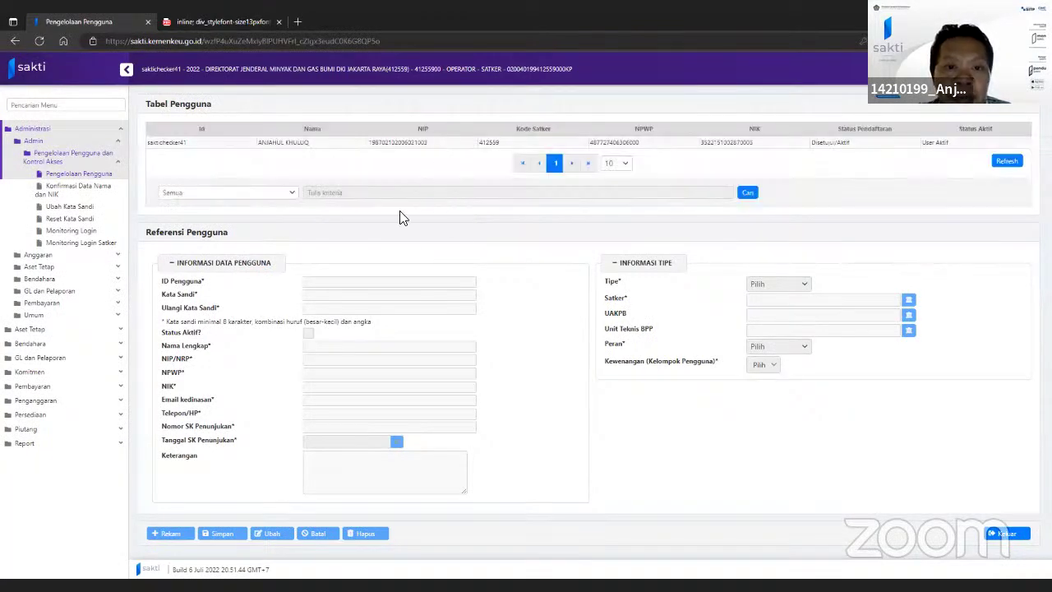
scroll(266, 553, down, 1)
click(267, 541)
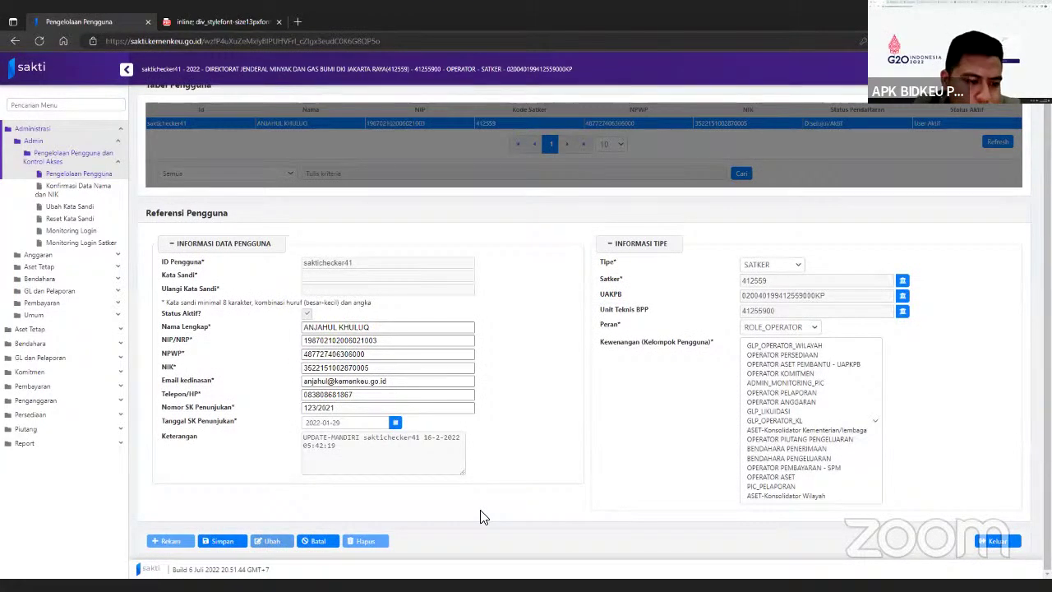
Search the satker lookup by code and assign satker 651252 RUMKIT BHAYANGKARA MATARAM
click(901, 280)
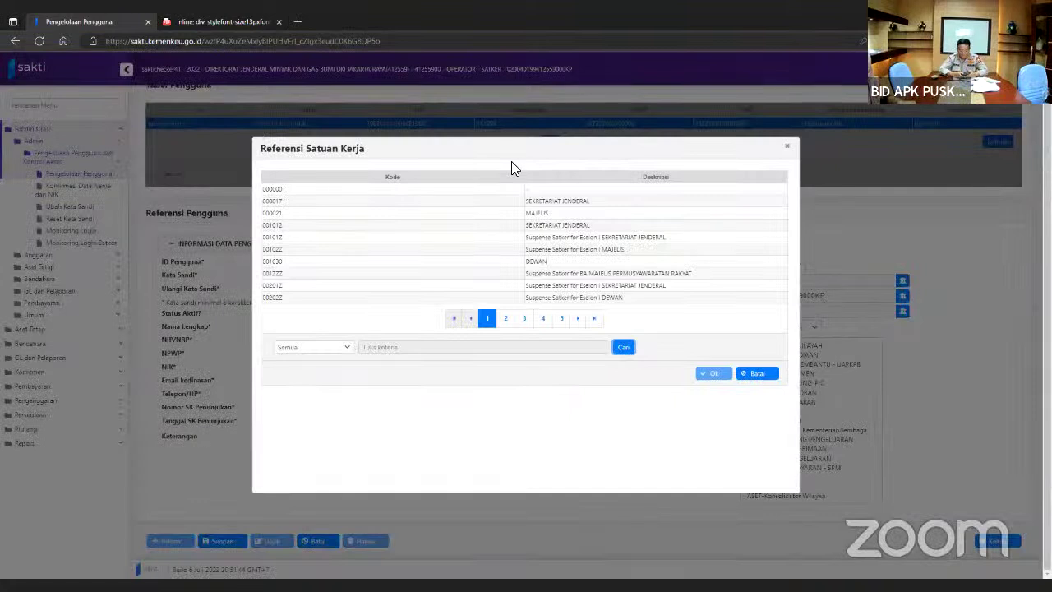
click(325, 347)
click(320, 397)
click(386, 355)
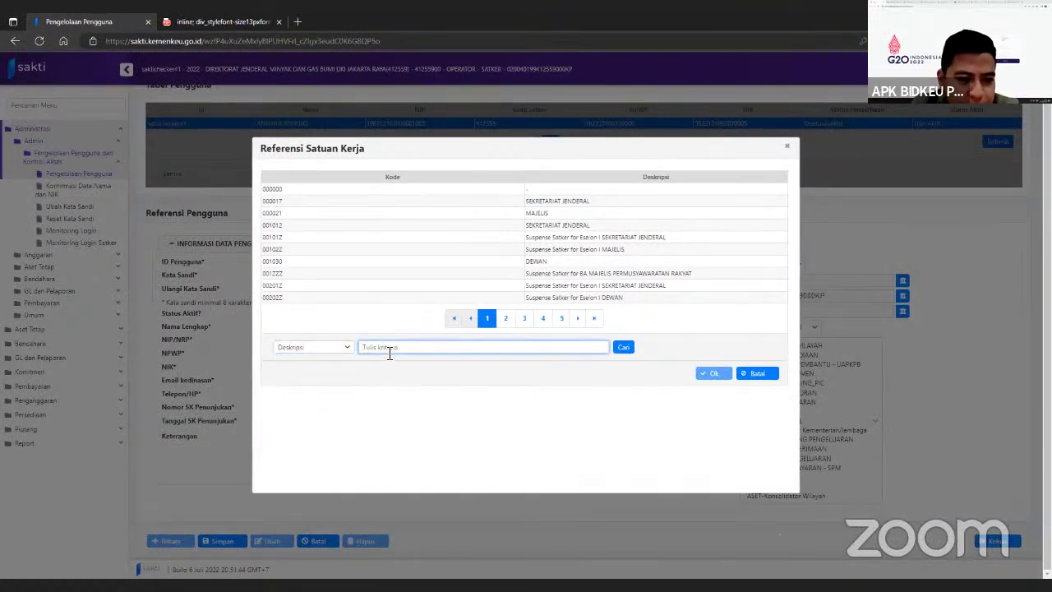
click(345, 355)
click(345, 355)
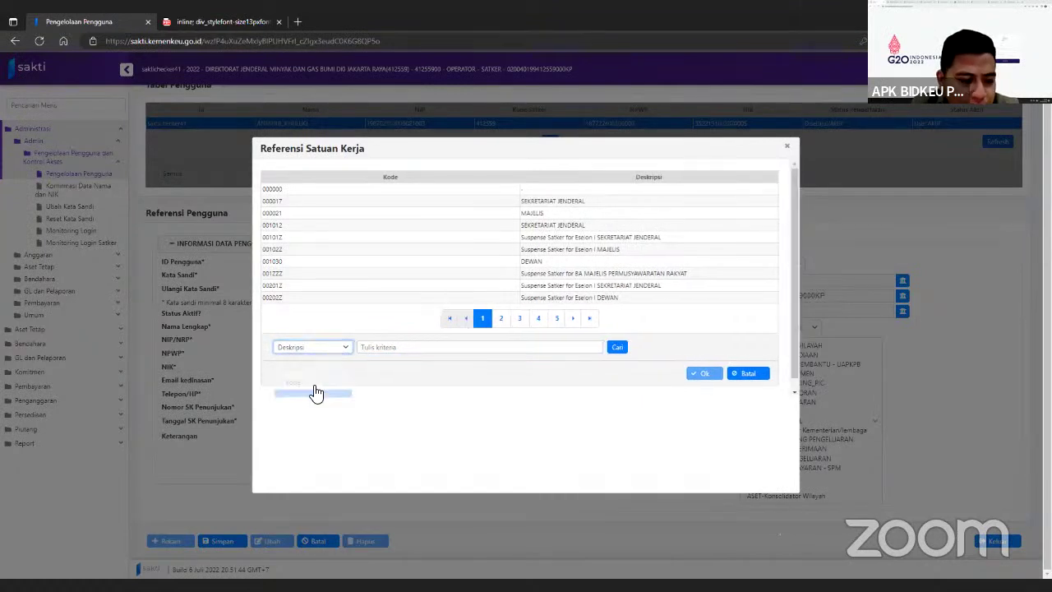
click(314, 347)
click(349, 377)
click(395, 349)
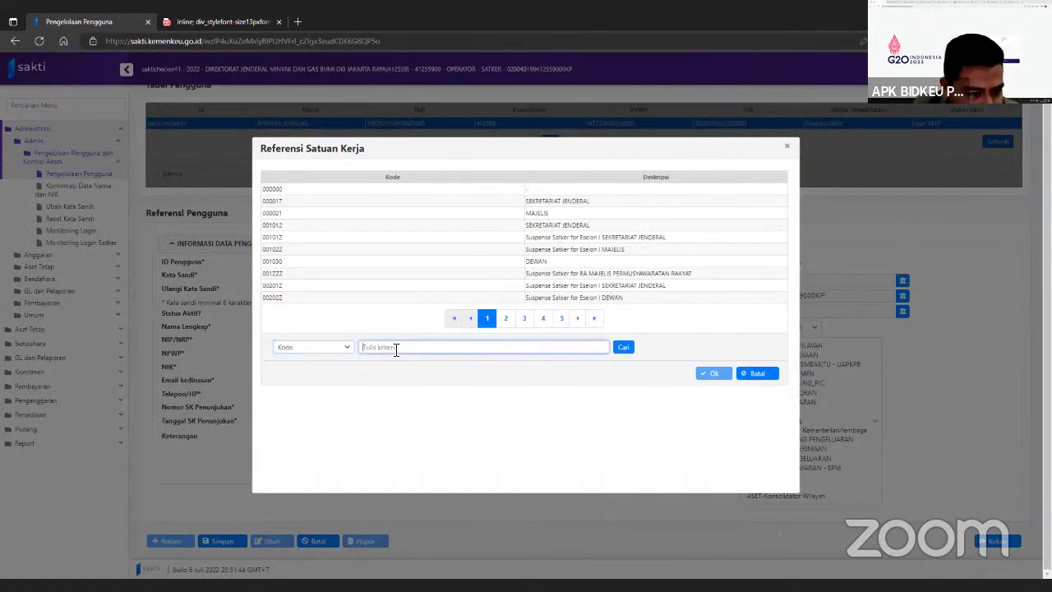
text(4)
text(1)
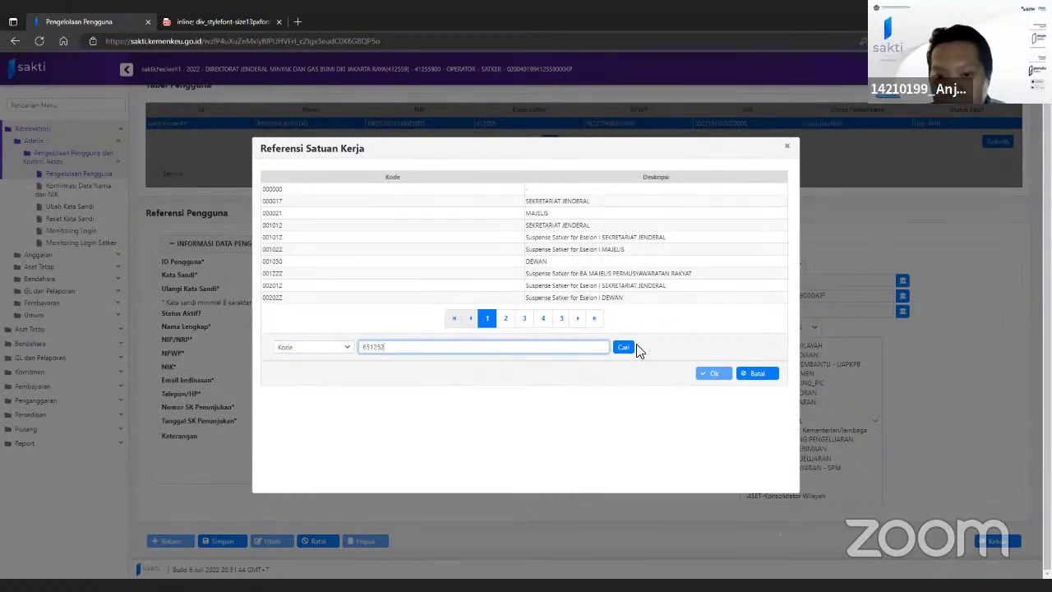
click(623, 347)
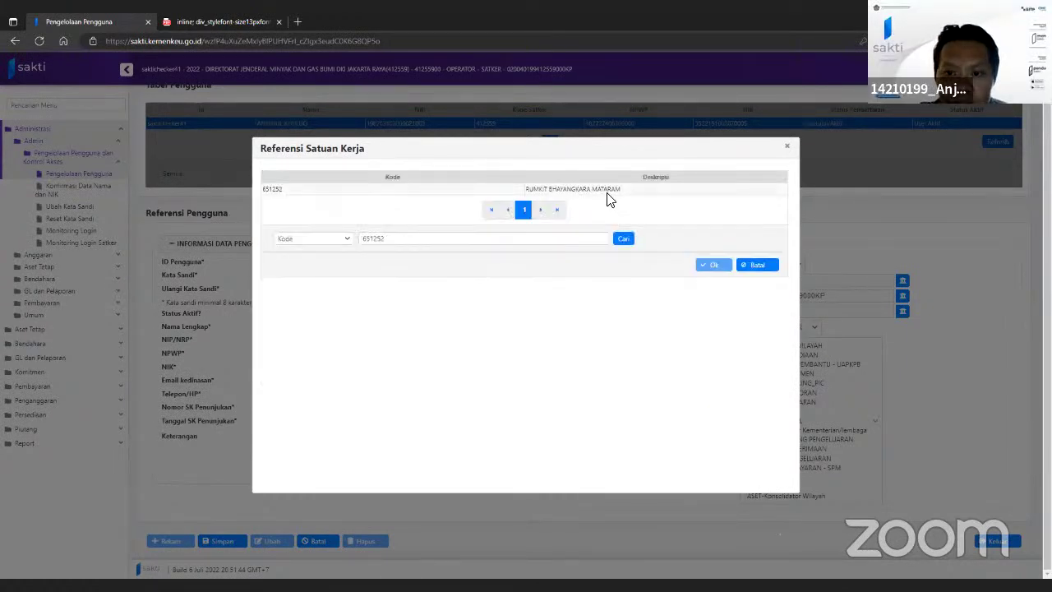
click(607, 189)
click(714, 265)
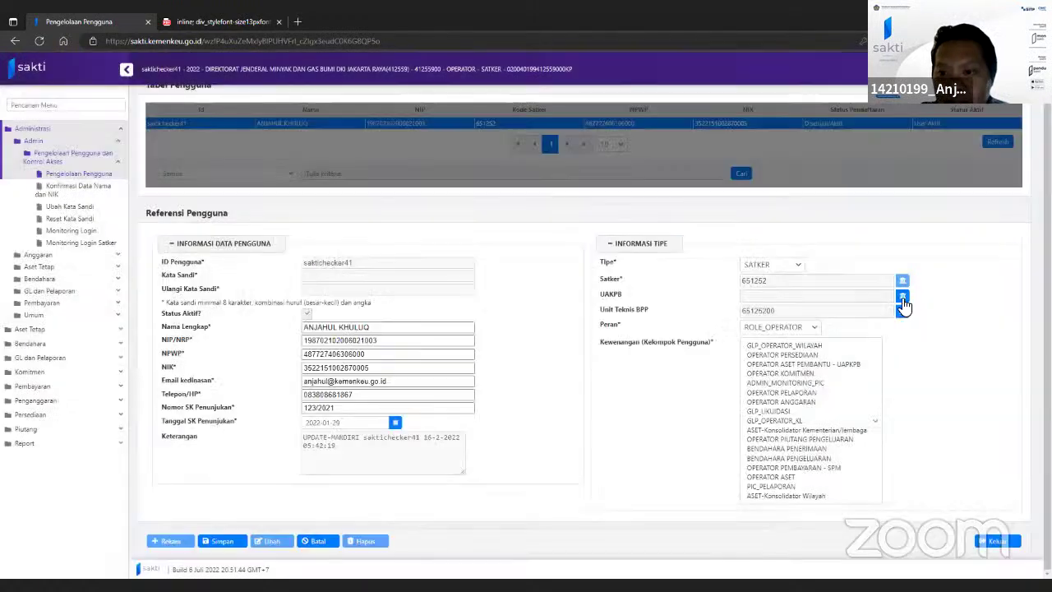
click(902, 295)
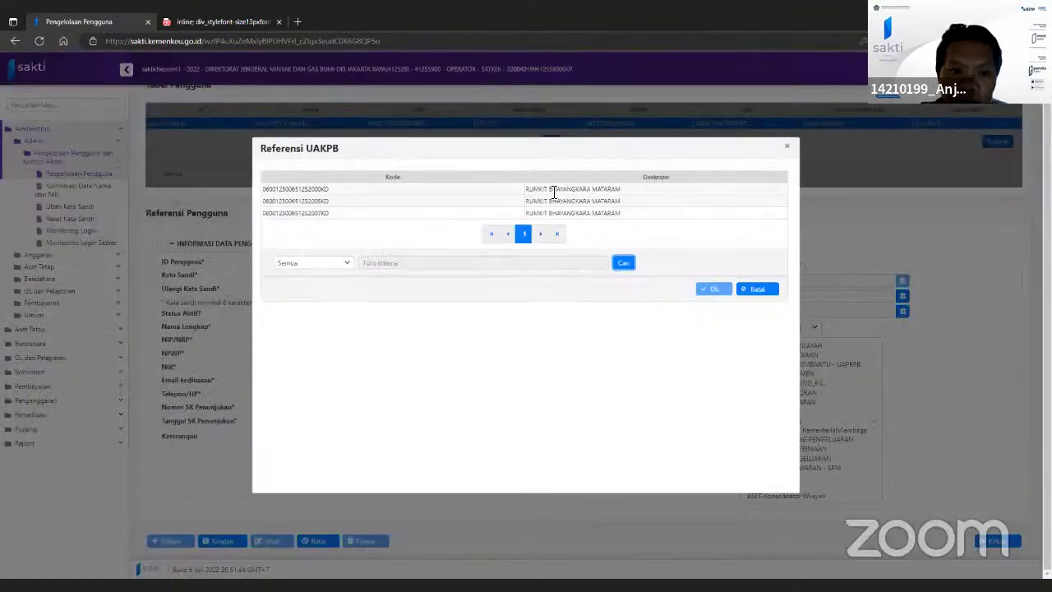
click(554, 189)
click(715, 293)
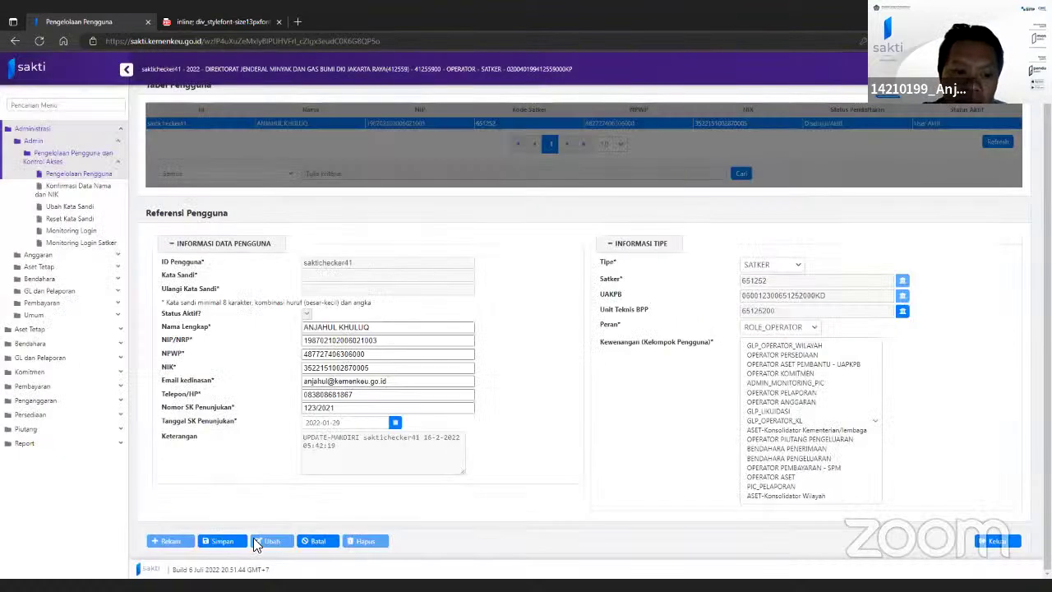
click(222, 541)
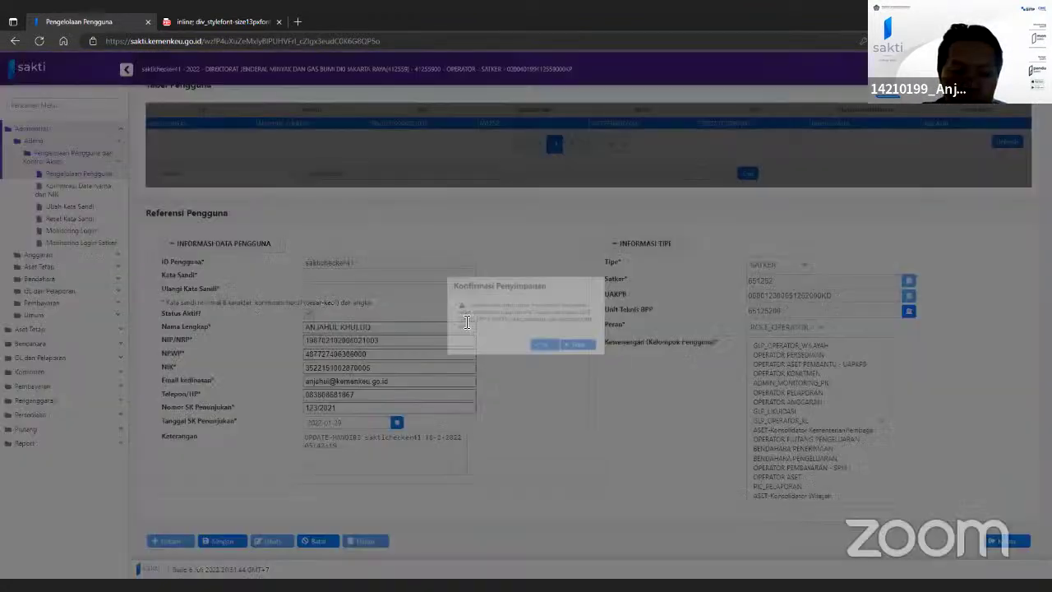
click(546, 346)
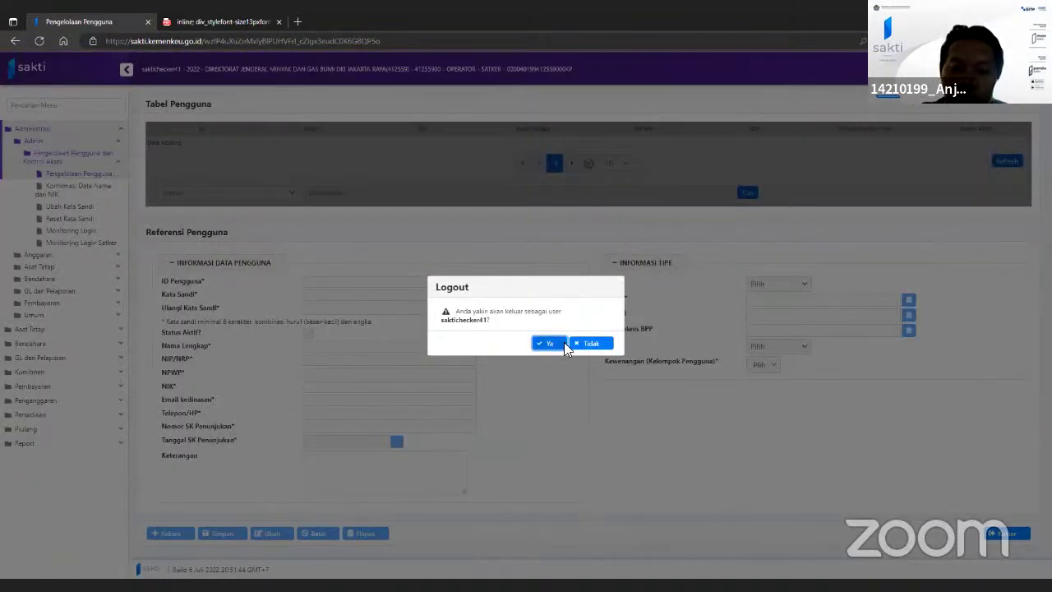
click(564, 342)
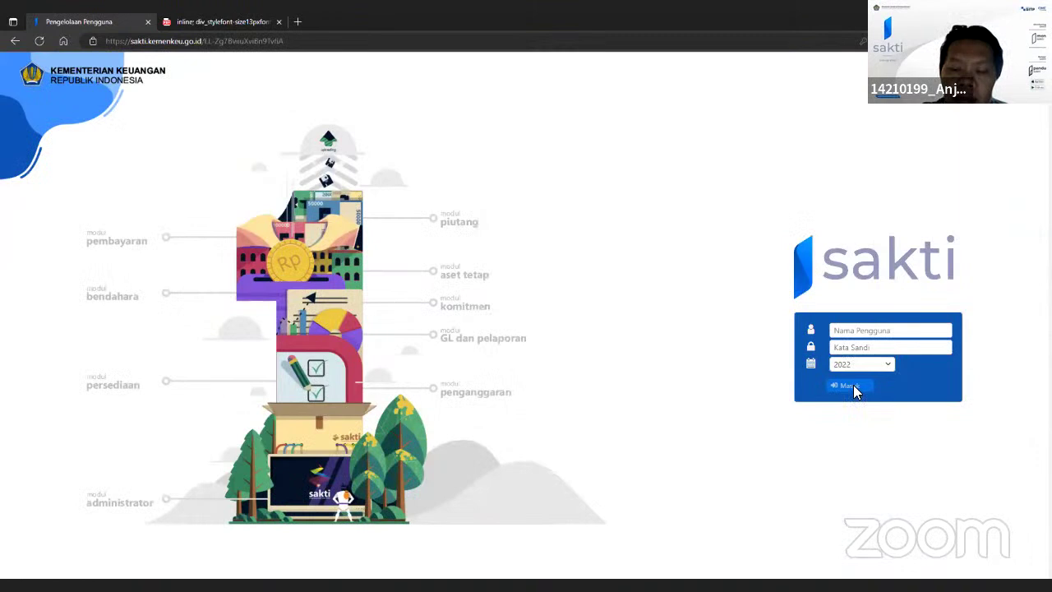
Sign back in with the saved checker login
click(861, 330)
click(873, 367)
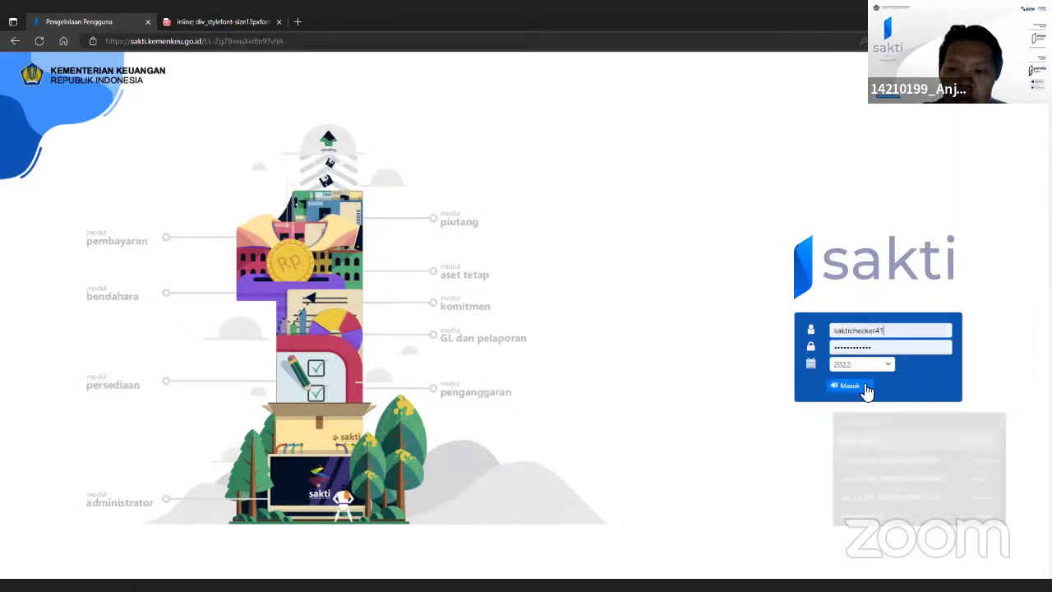
click(855, 386)
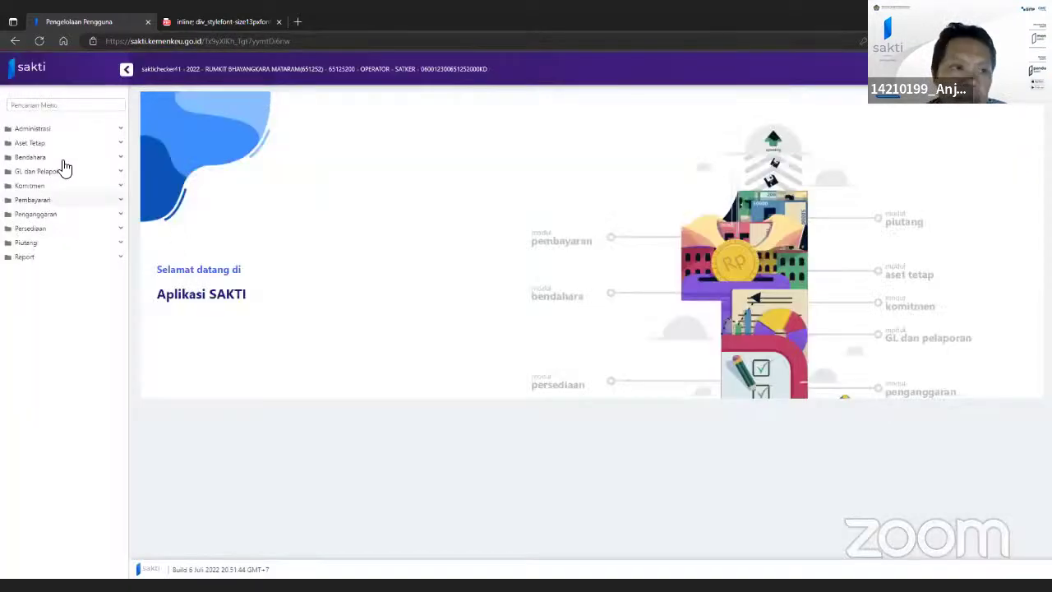
Open Mencatat/Upload BLU, now listing four SPP BLU bills including 00062T and 00060T
click(63, 201)
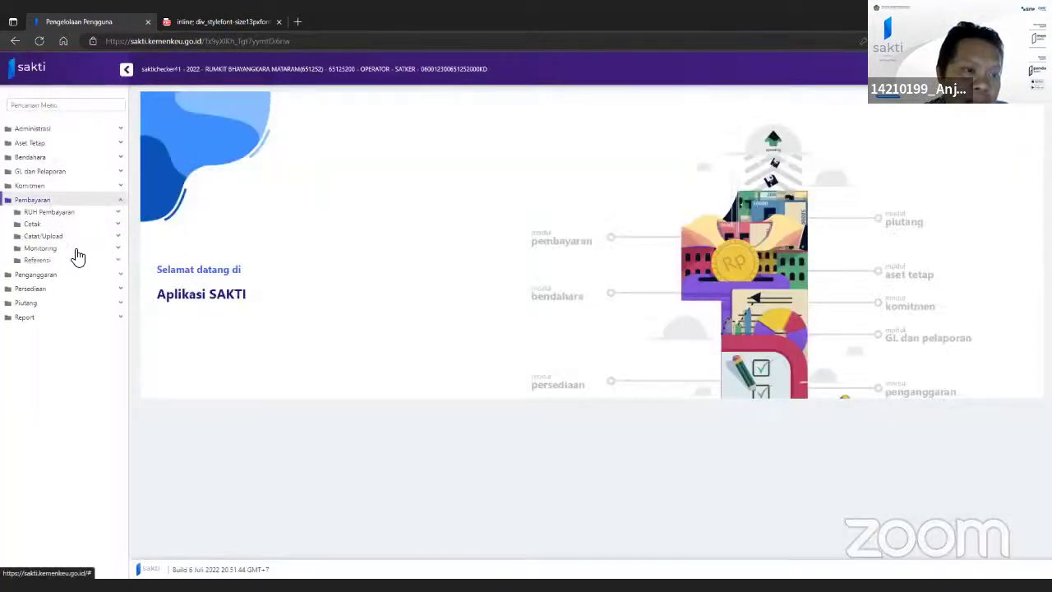
click(63, 237)
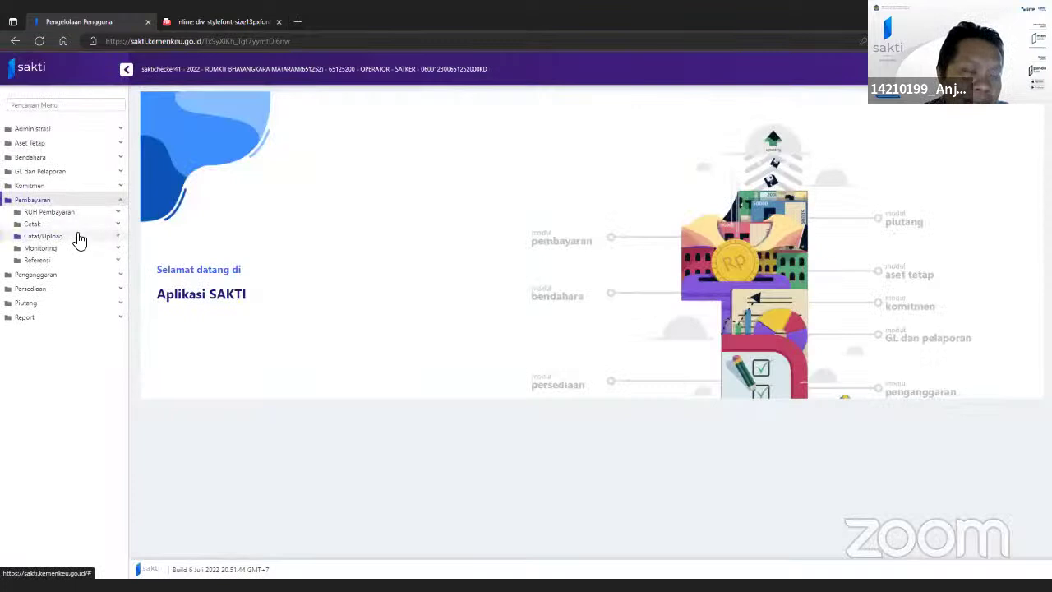
click(70, 282)
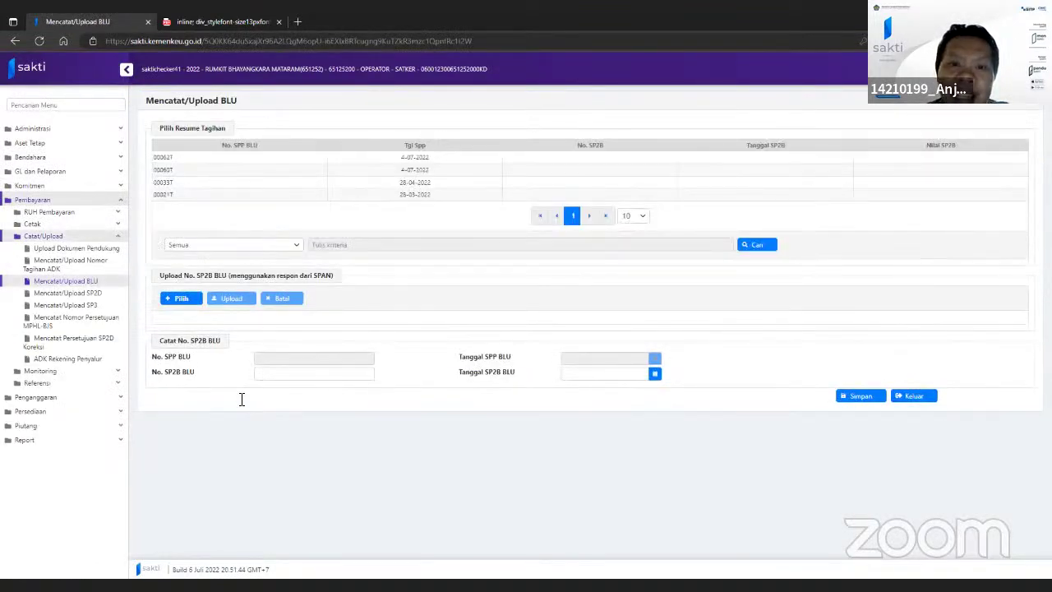
Load bill 00021T into the SP2B form and check the SP2B date calendar
click(438, 184)
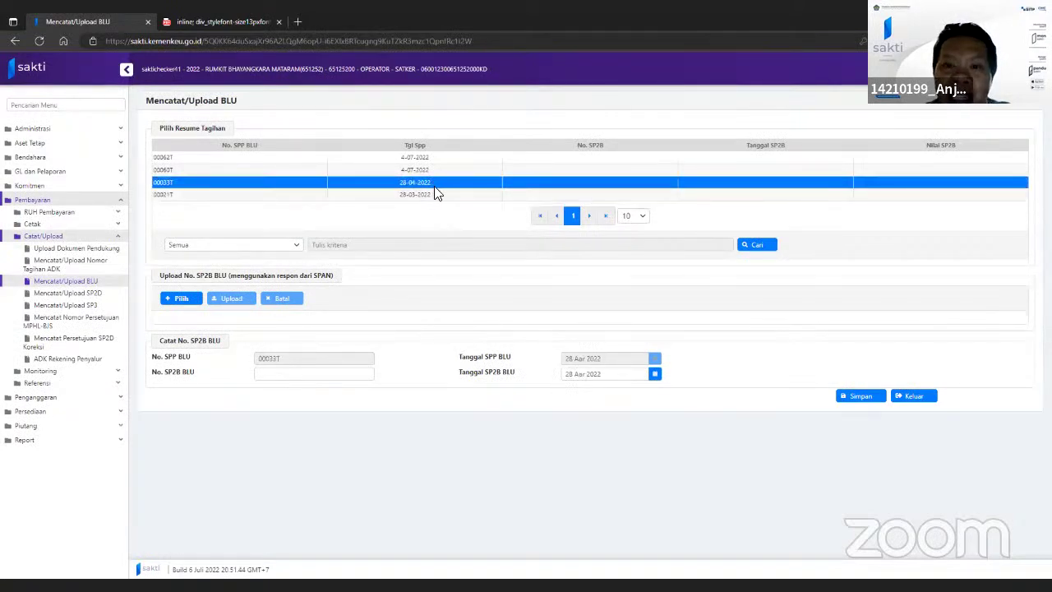
click(438, 195)
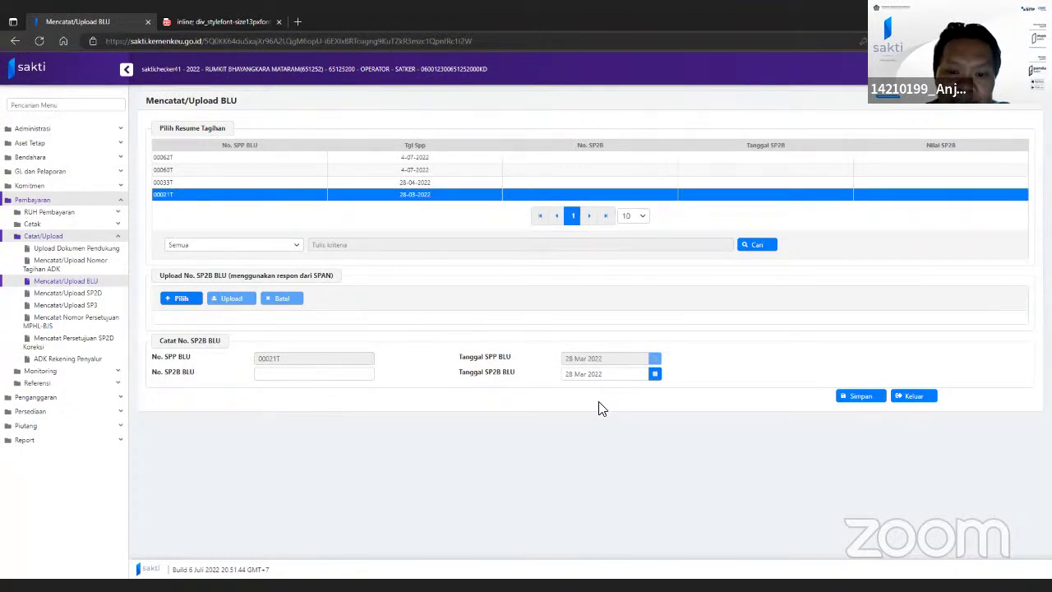
click(597, 374)
click(334, 377)
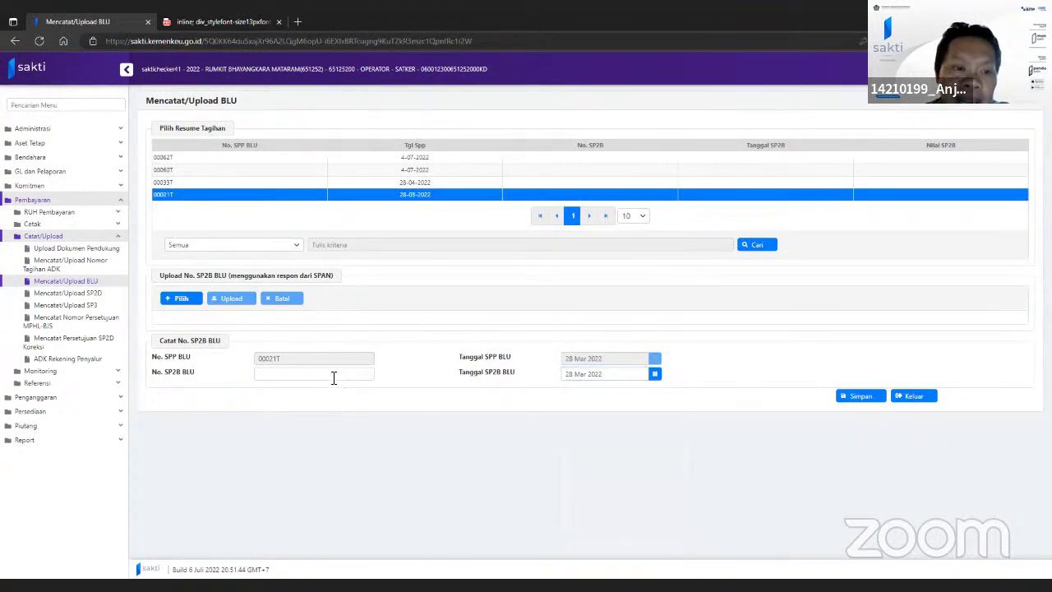
click(334, 377)
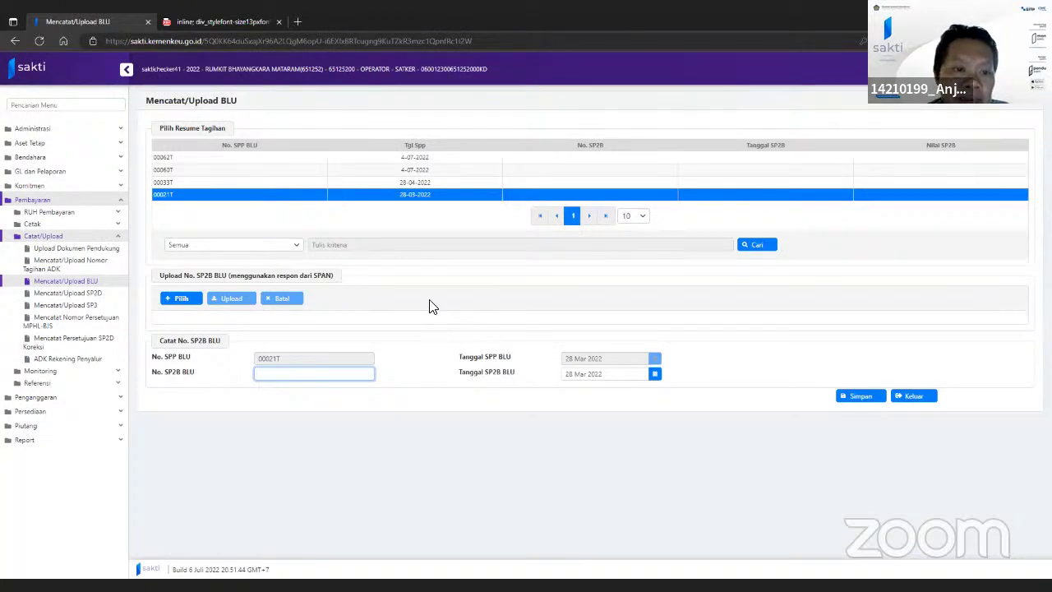
Cancel choosing an SP2B response file, reselect bill 00021T, and open Mencatat Persetujuan SP2D Koreksi
click(180, 299)
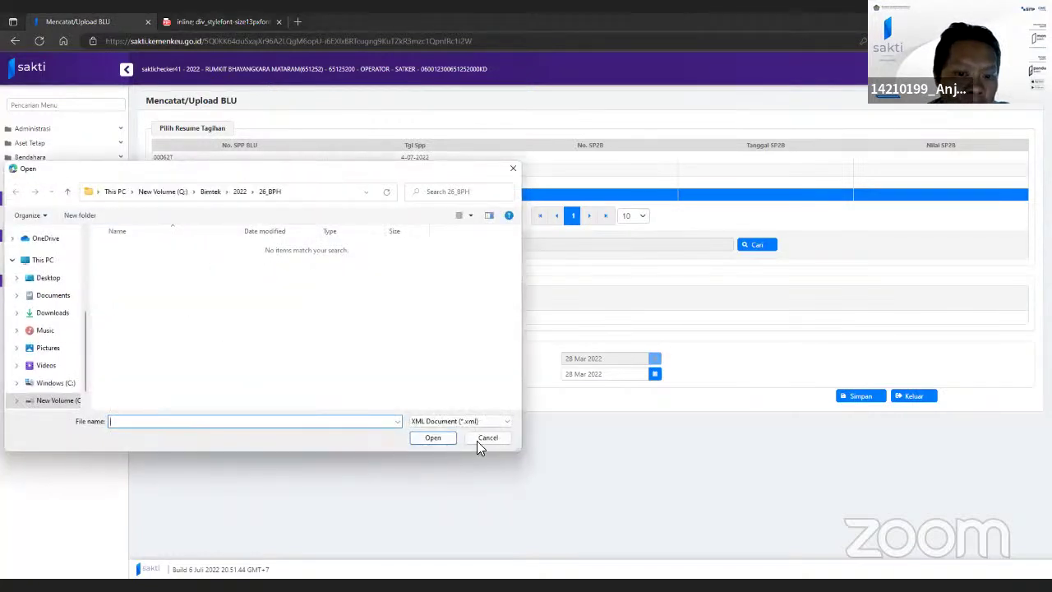
click(485, 438)
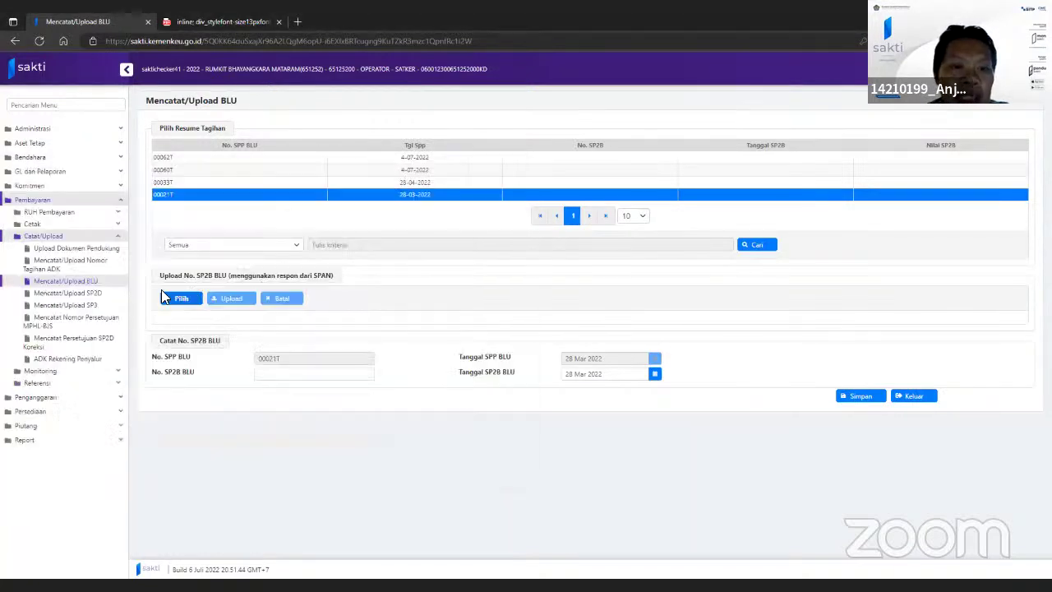
click(436, 182)
click(446, 195)
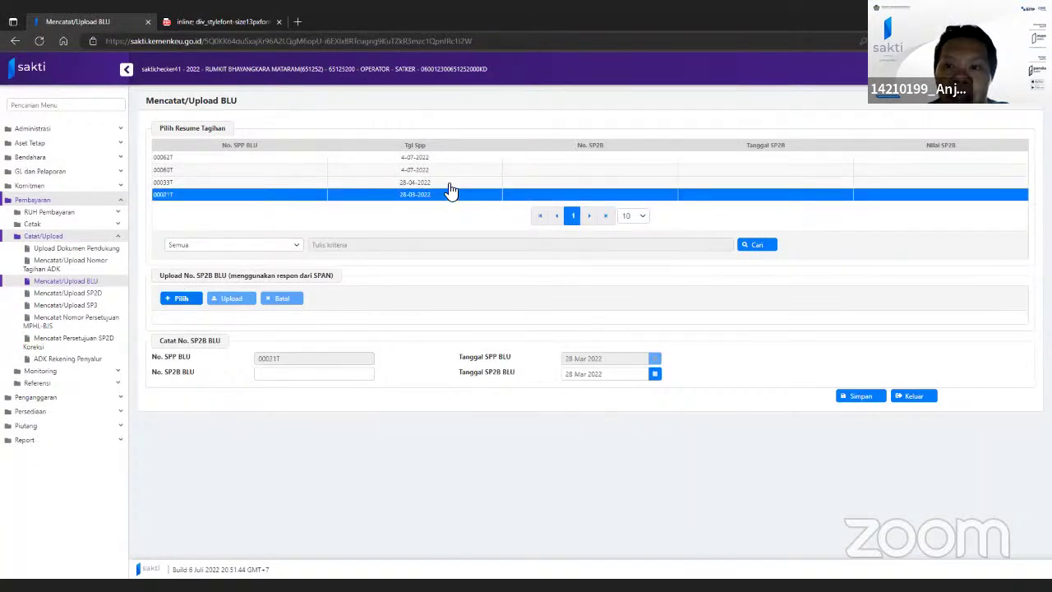
click(449, 185)
click(449, 195)
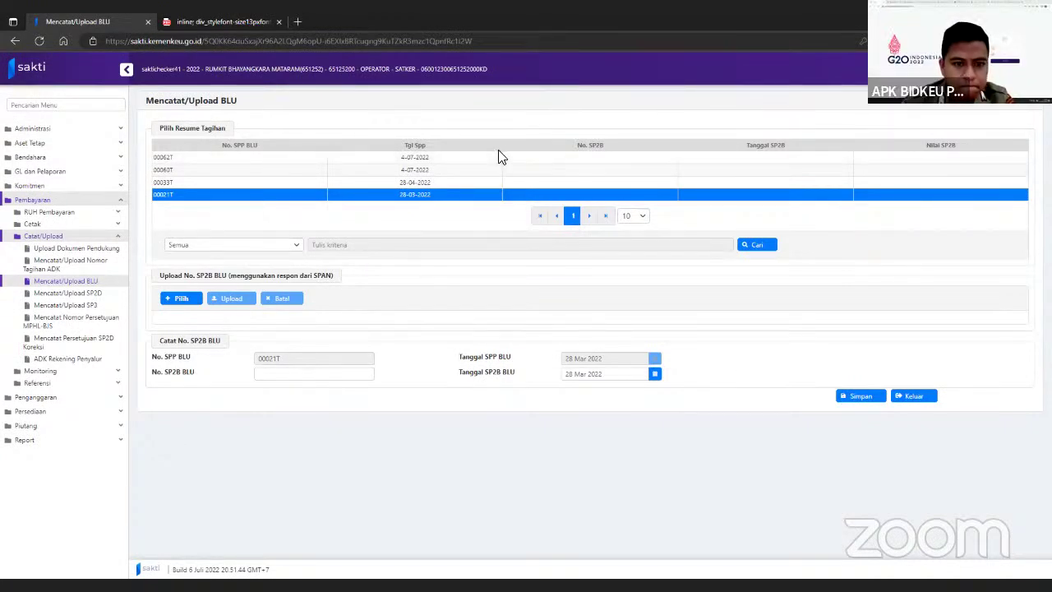
click(93, 345)
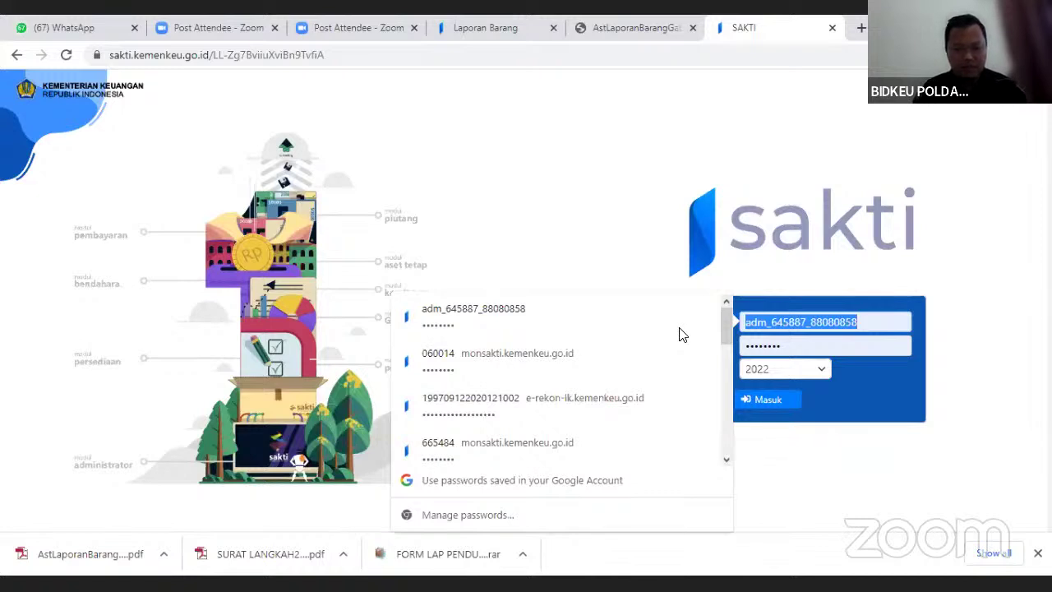
Try signing in with the saved BIDKEU POLDA KALTENG operator account, which is rejected
text(oprw)
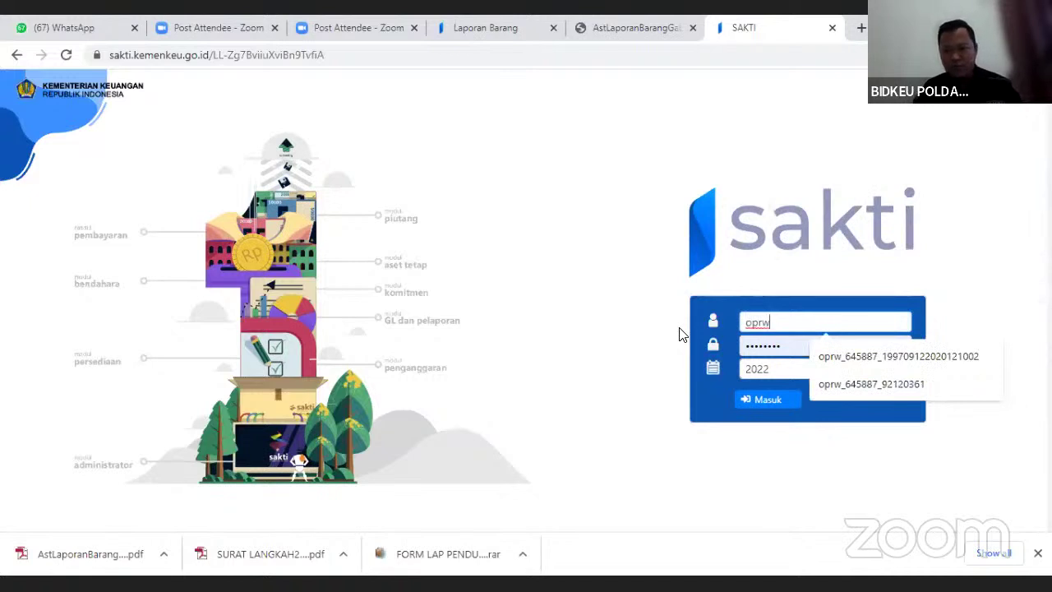
click(861, 355)
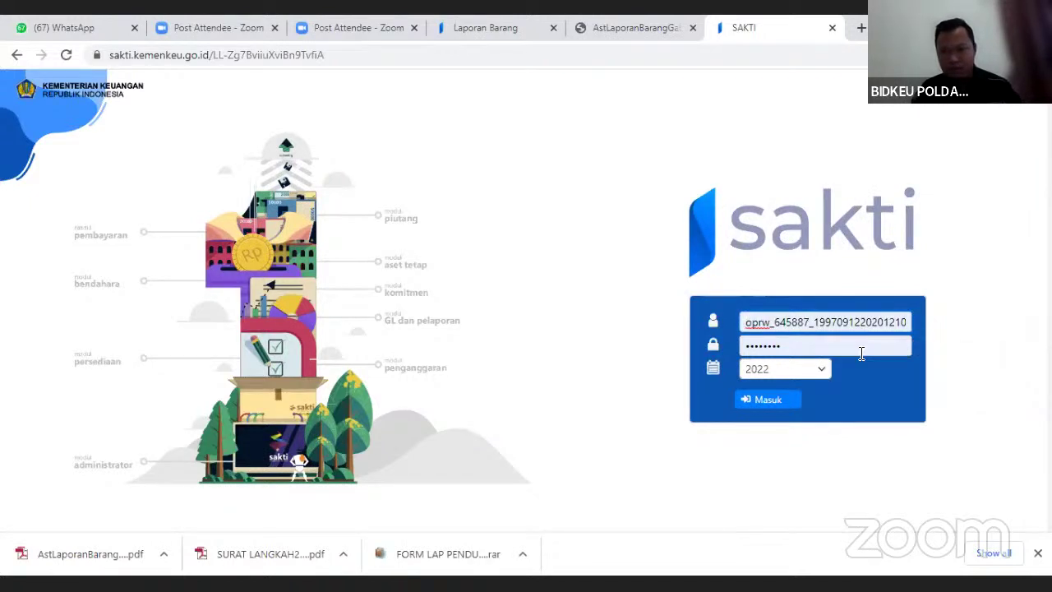
click(815, 348)
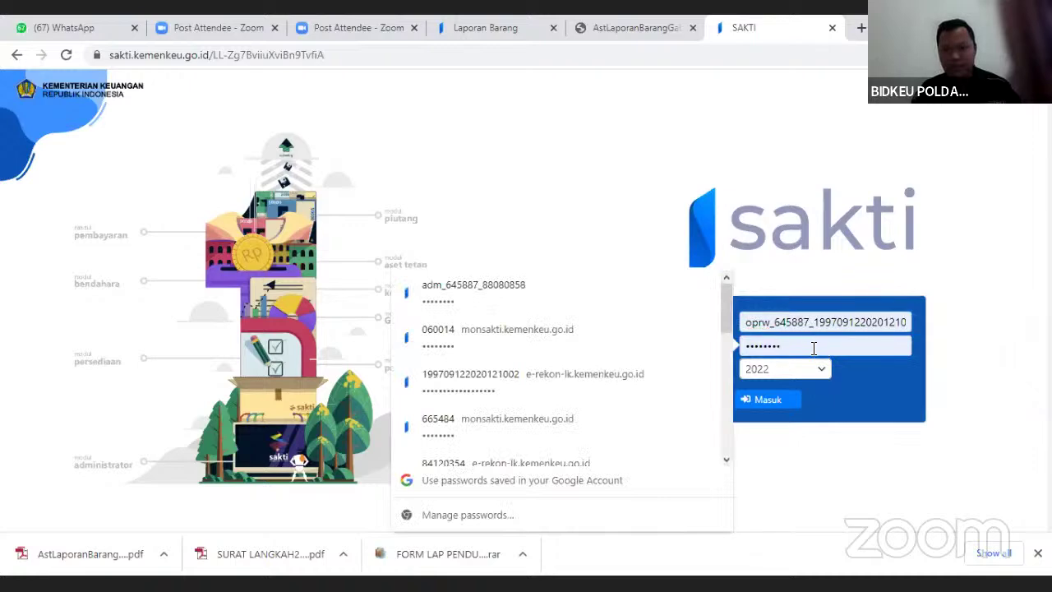
click(770, 398)
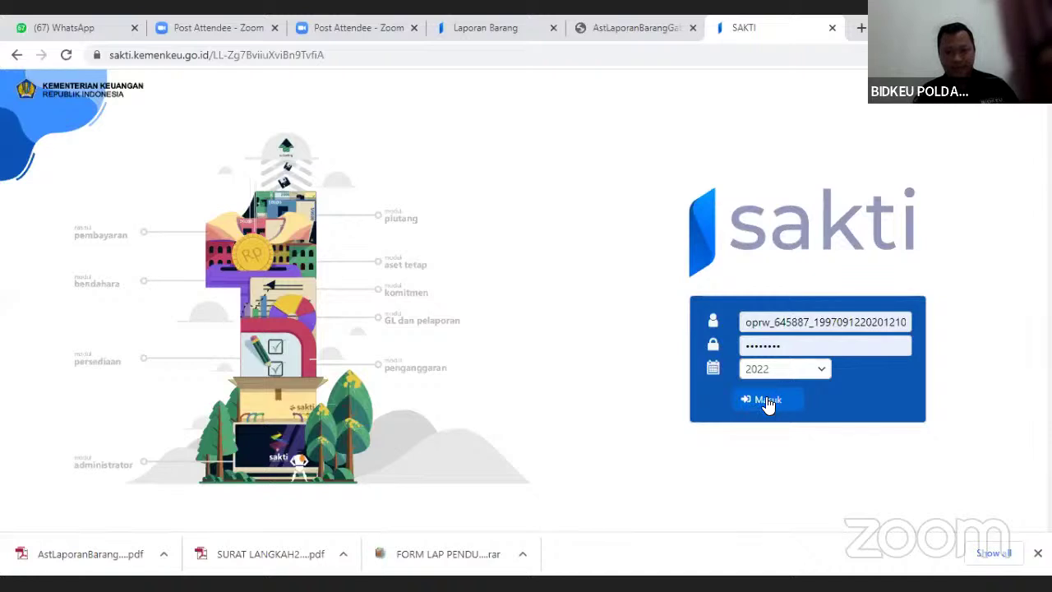
click(765, 400)
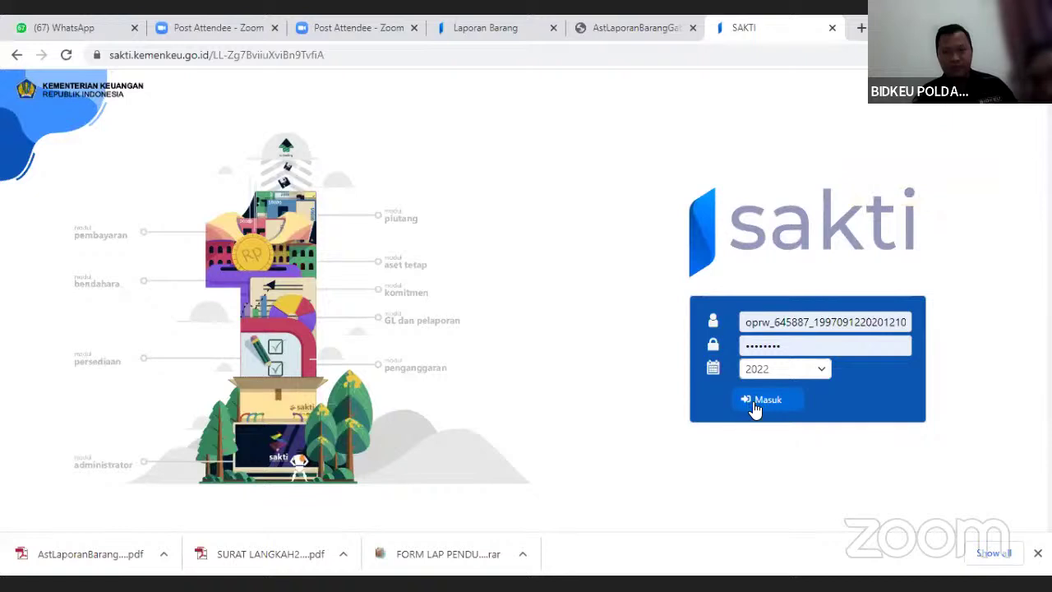
click(751, 403)
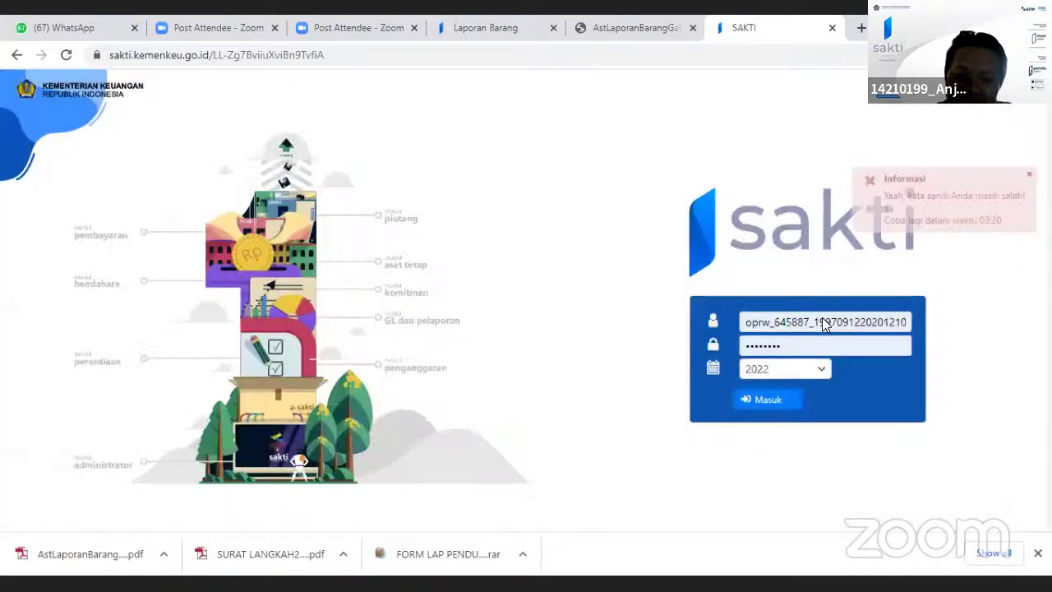
Correct the username's ending and retype the password, then sign in successfully
click(823, 322)
shift+click(899, 320)
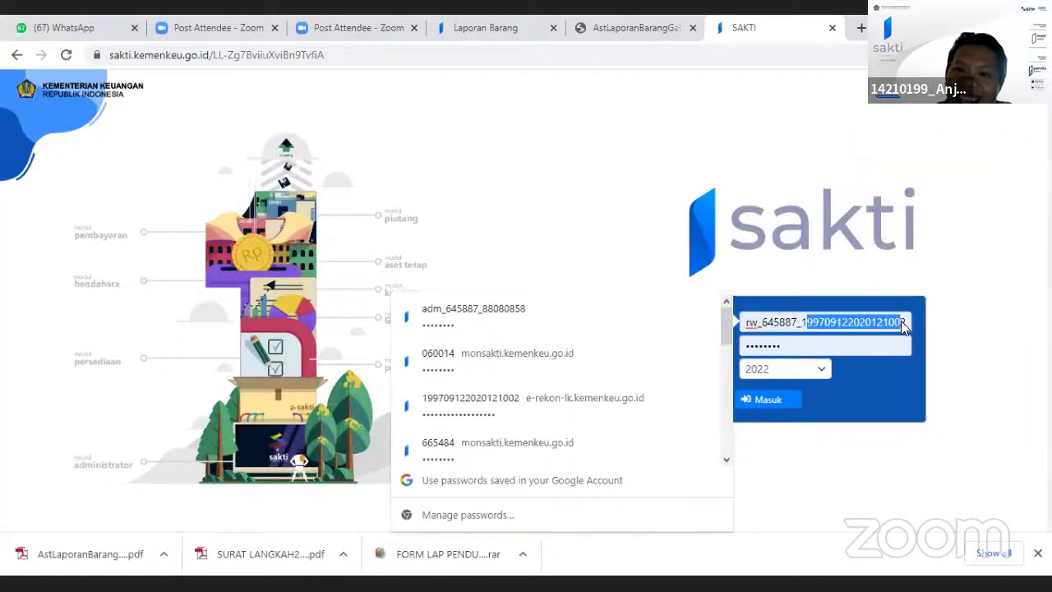
key(BackSpace)
key(BackSpace)
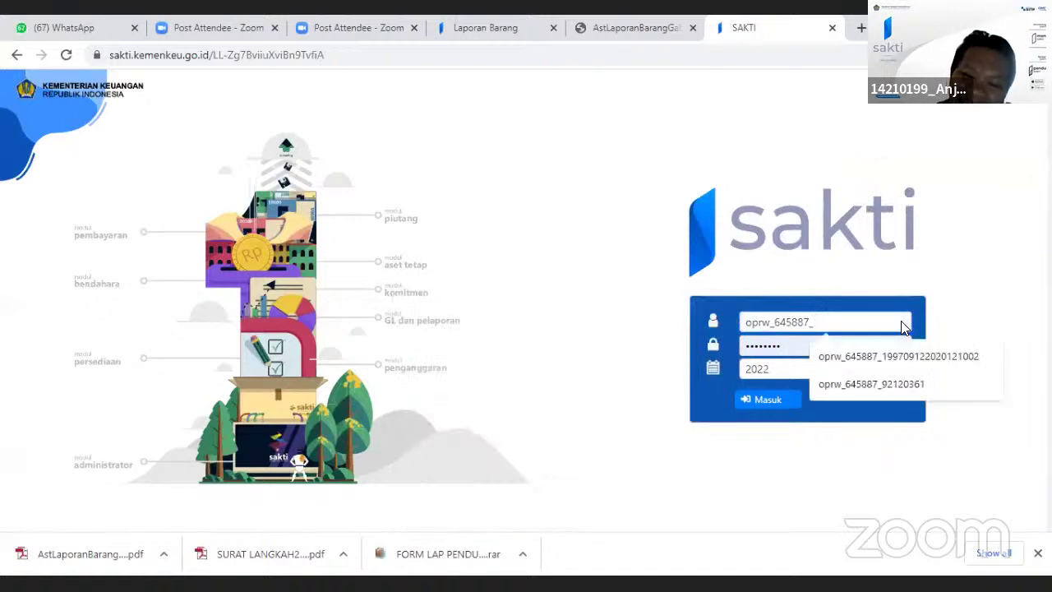
text(9212)
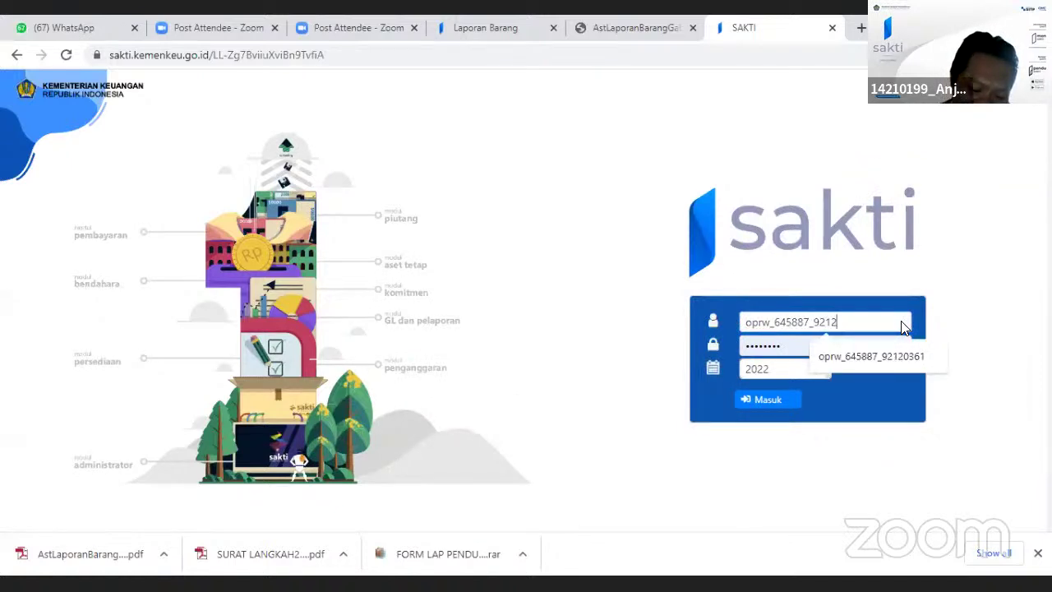
text(0361)
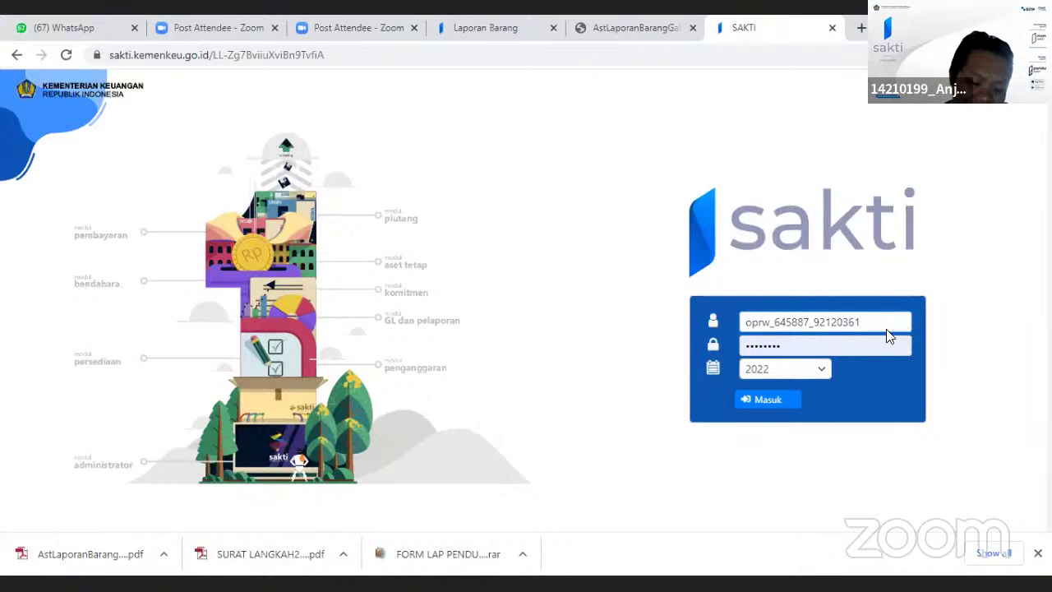
double_click(761, 346)
text(•)
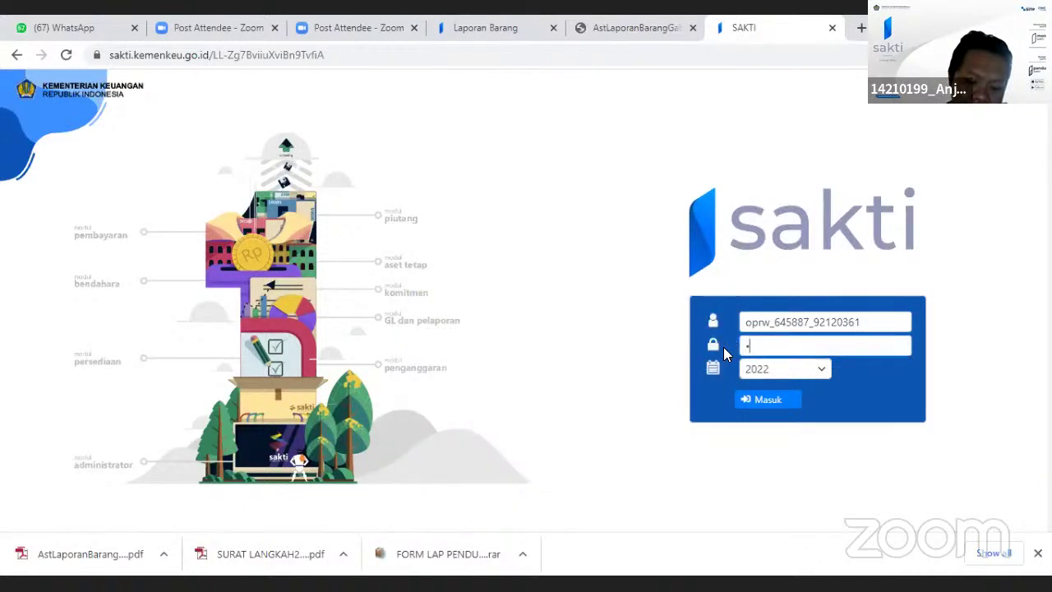
text(••••••••••)
click(755, 398)
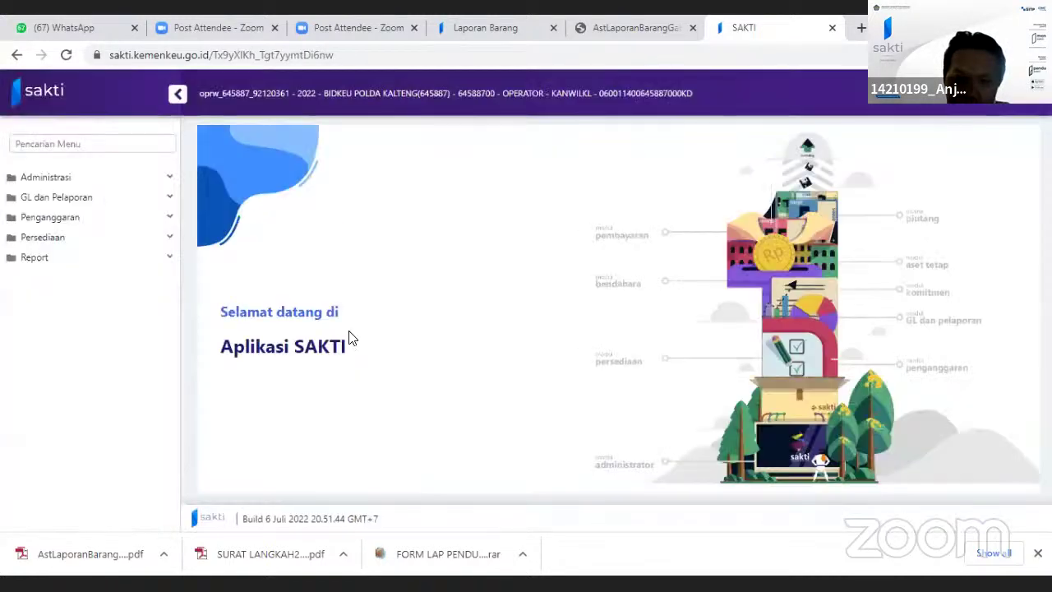
Open GL dan Pelaporan > Laporan > Neraca (WILAYAH) and dismiss the satker-level refusal
click(93, 200)
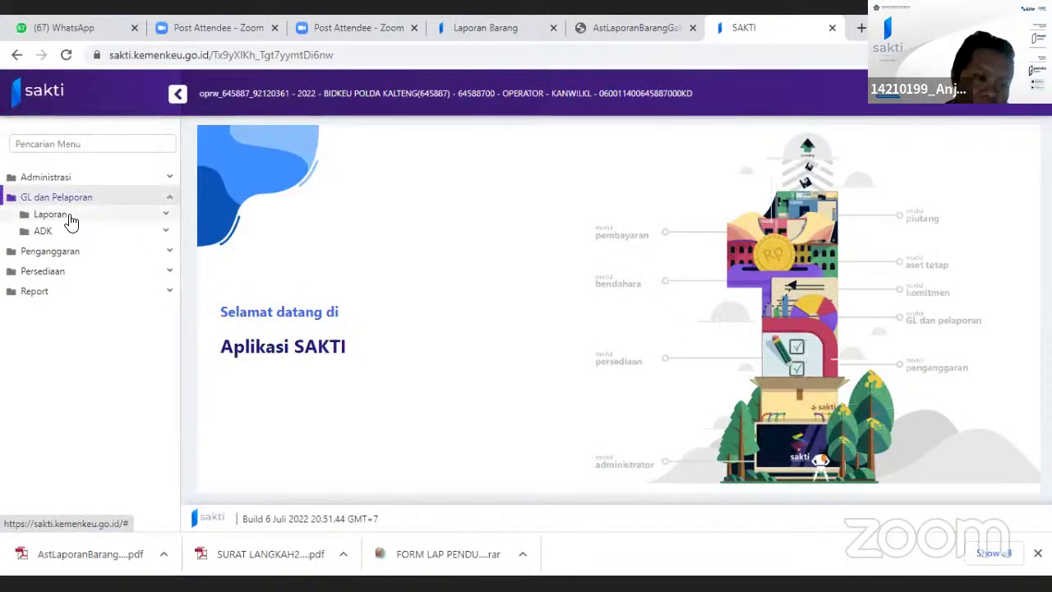
click(71, 217)
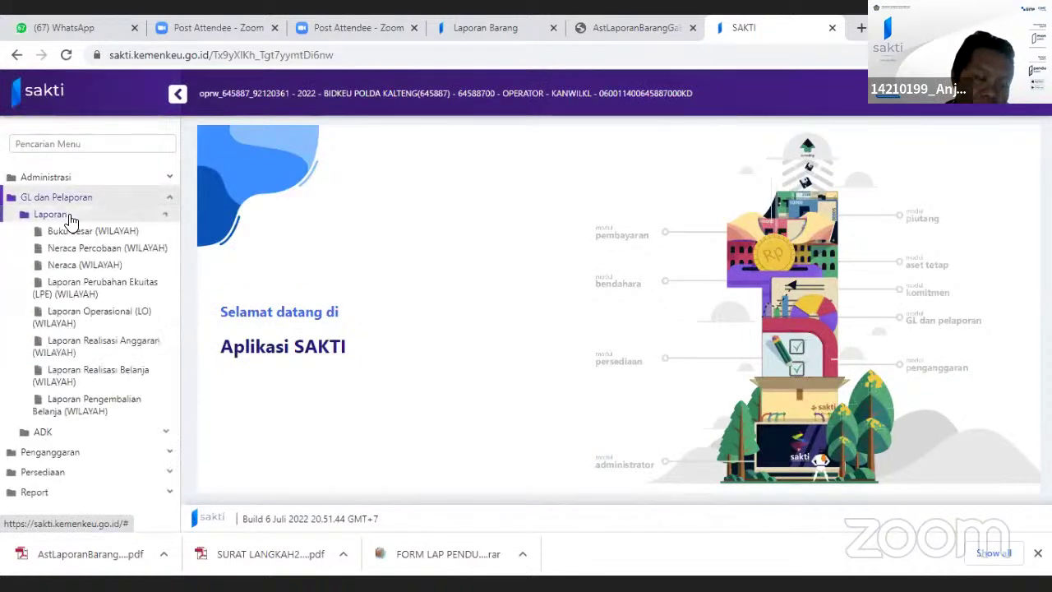
click(79, 272)
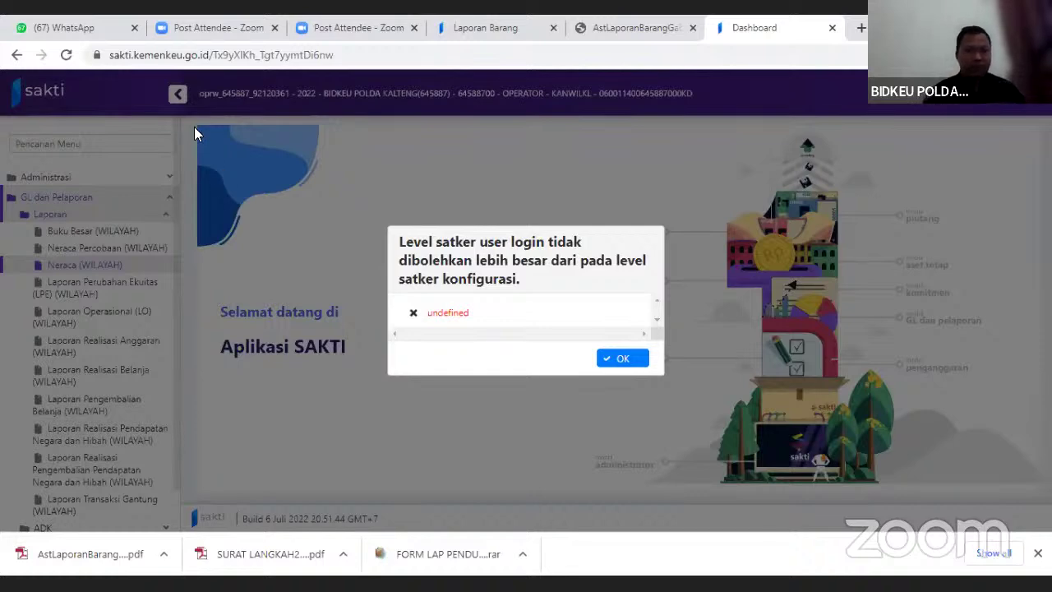
click(617, 359)
Search Google for 'monsakti' in a new tab and open monsakti.kemenkeu.go.id from the results
key(ctrl+t)
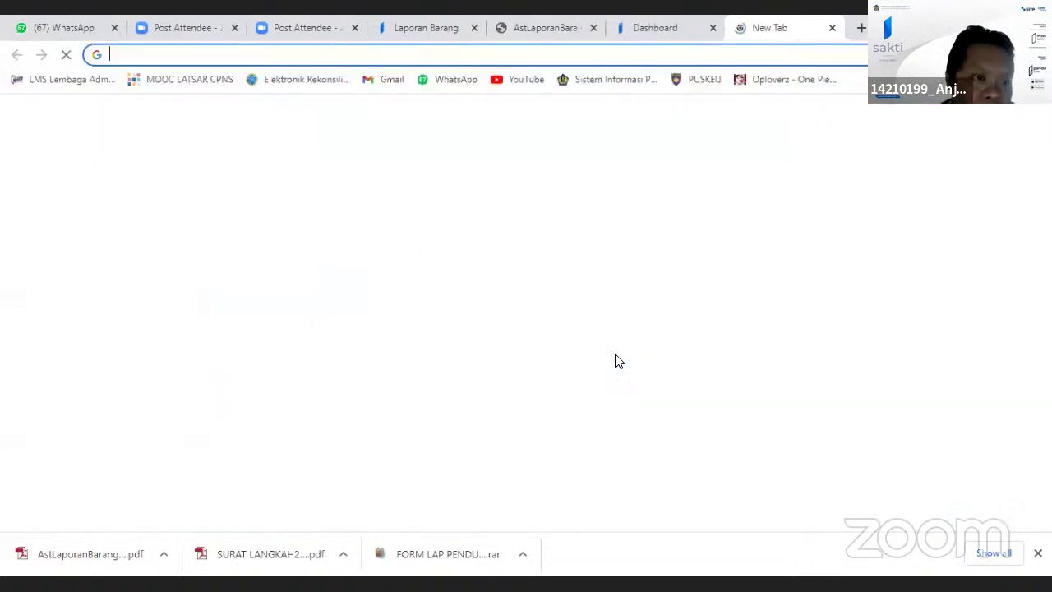
text(monsakti)
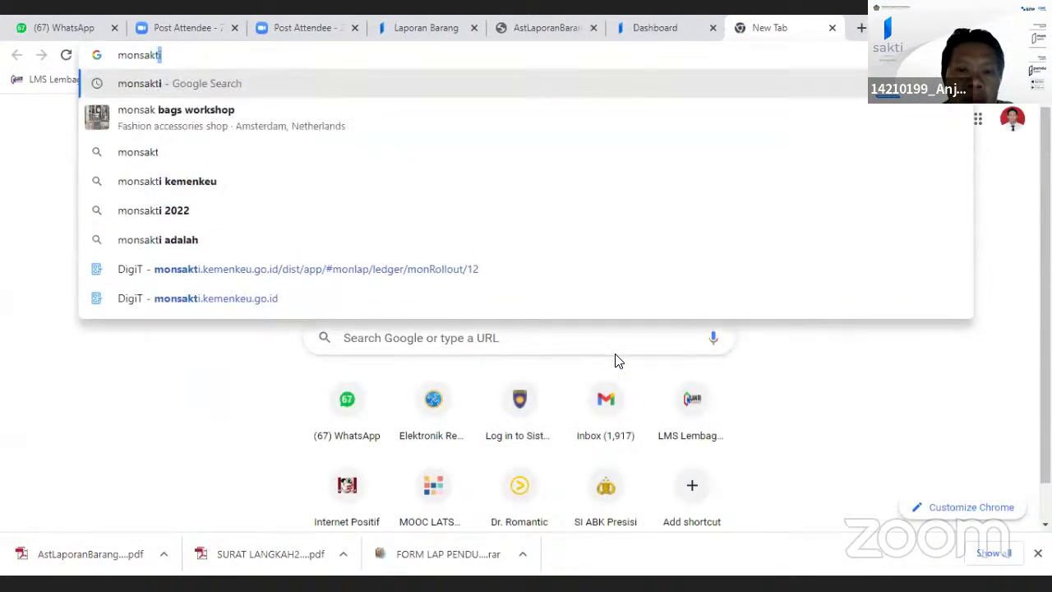
key(Return)
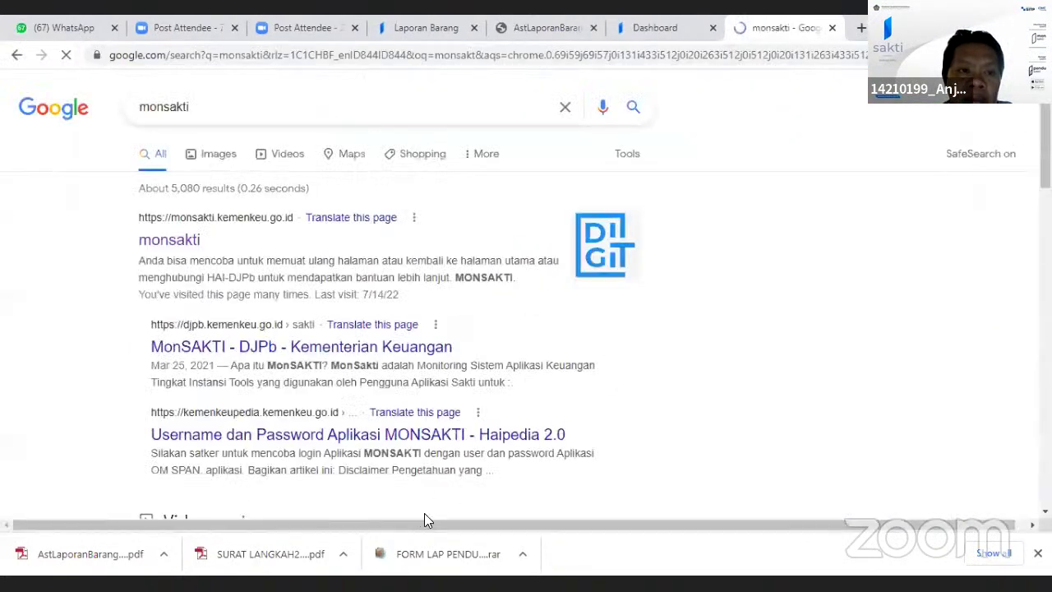
click(168, 240)
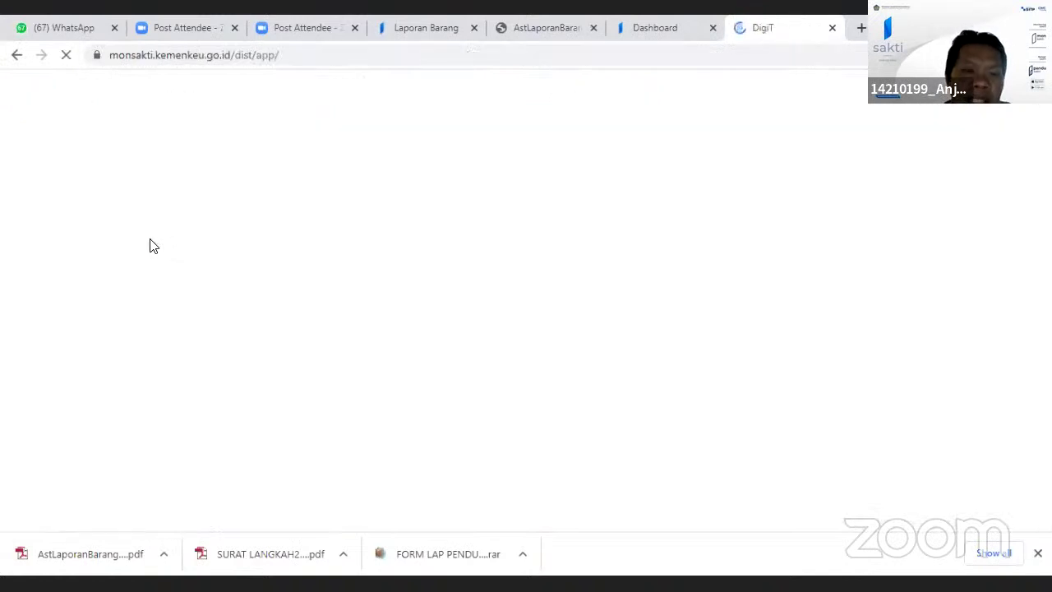
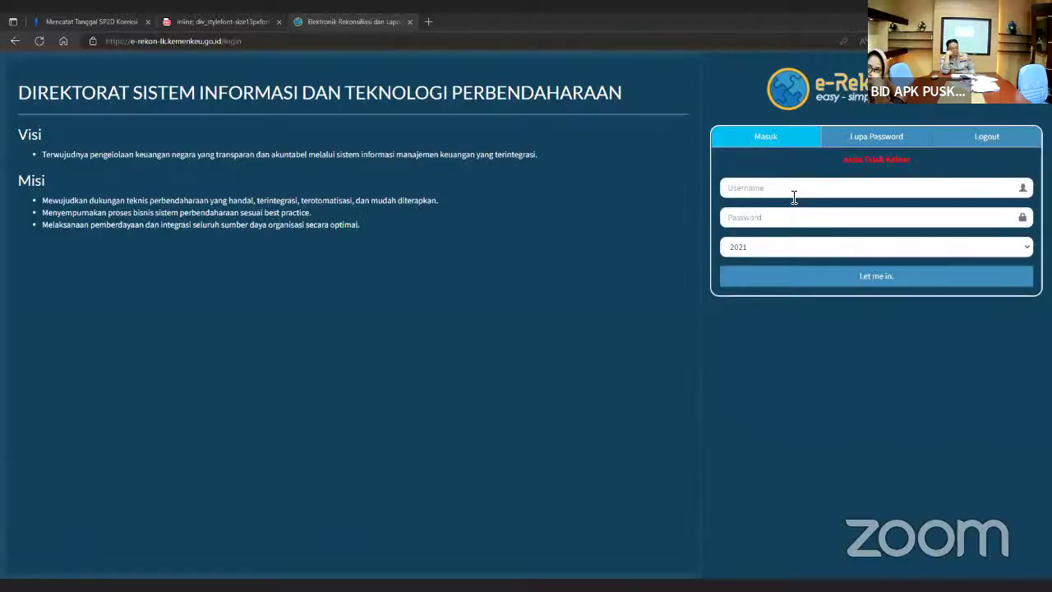
Log in to e-Rekon & LK with a saved account and open the Laporan BMN form
click(794, 194)
click(787, 230)
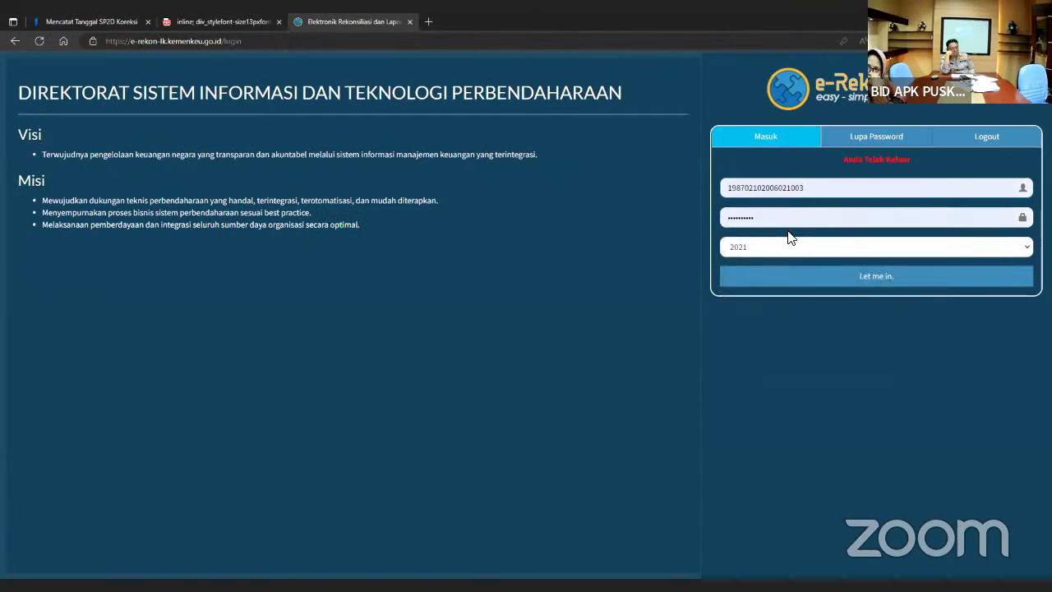
click(820, 283)
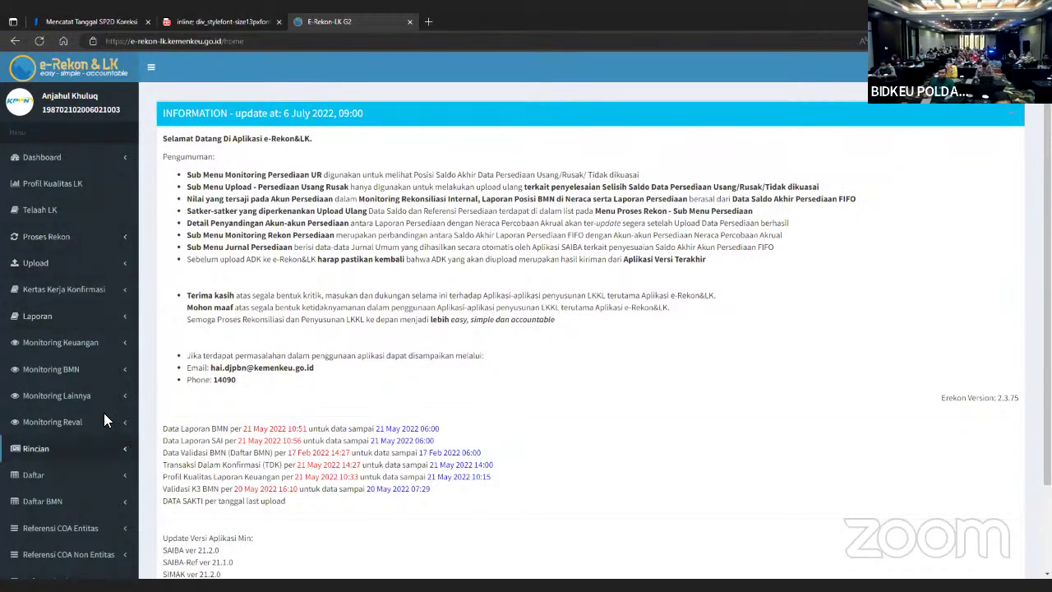
click(85, 318)
click(82, 356)
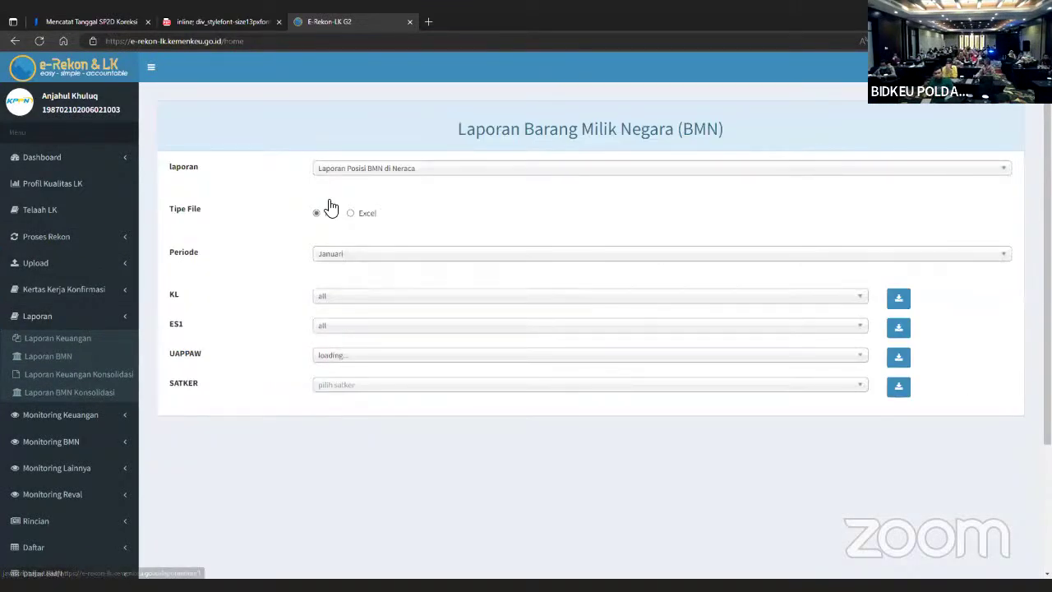
Choose the Laporan Persediaan report for Desember and KL 060 Kepolisian
click(346, 168)
click(397, 287)
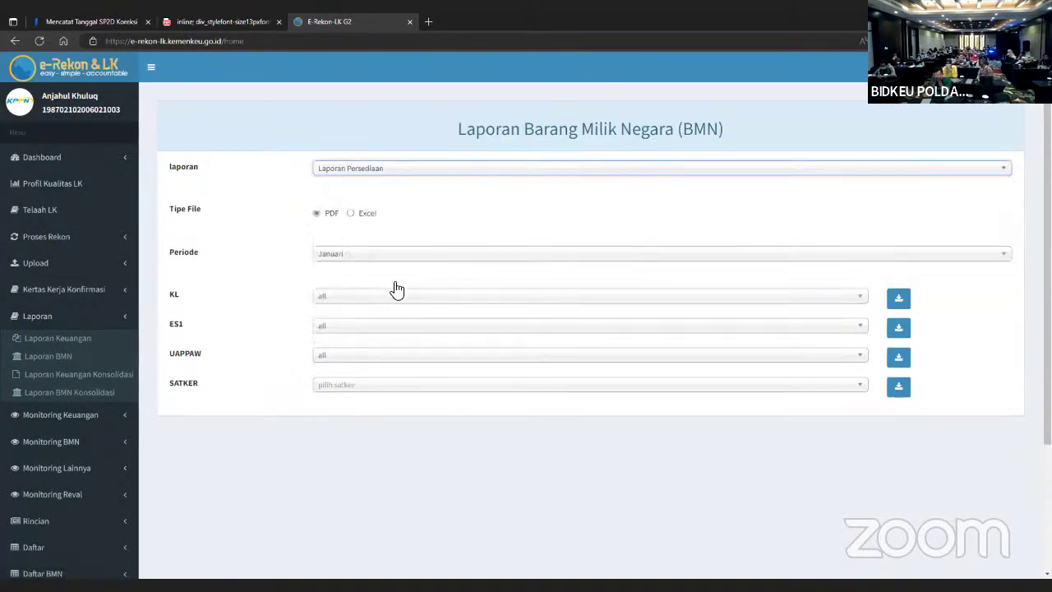
click(335, 258)
click(362, 417)
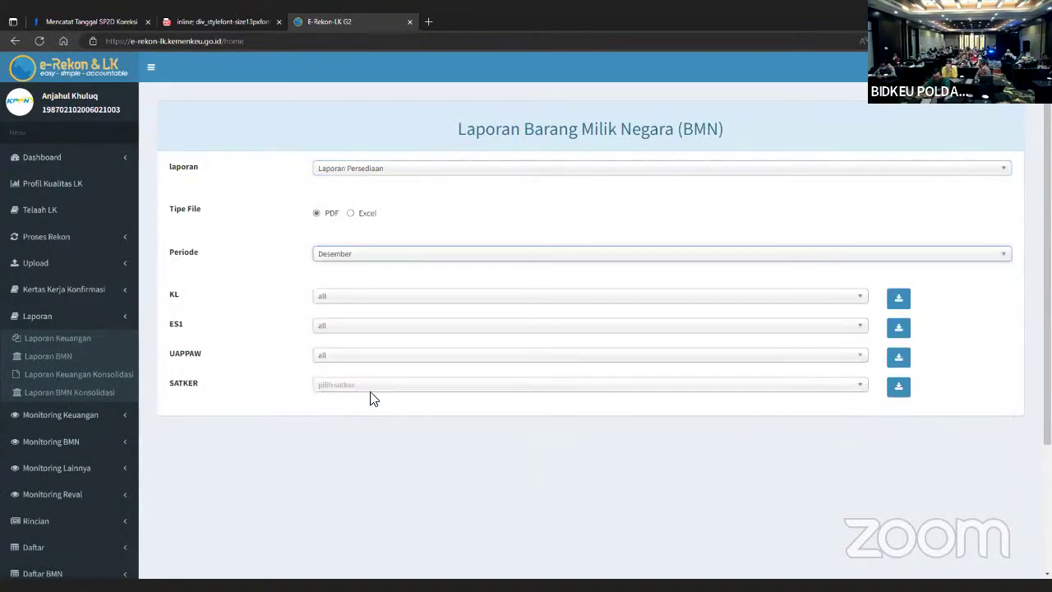
click(379, 298)
scroll(374, 378, down, 10)
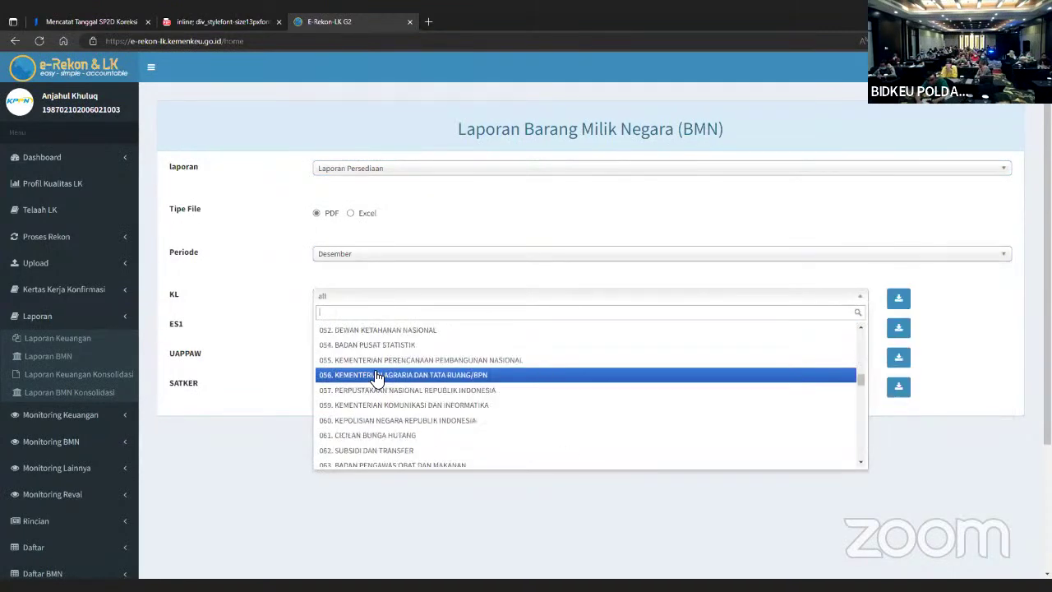
click(364, 359)
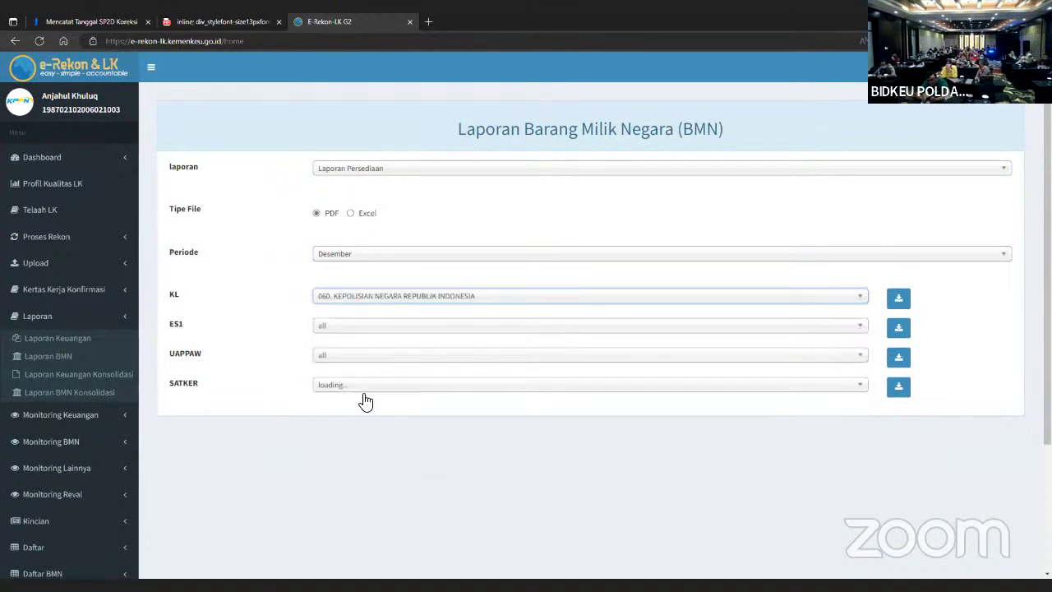
Find satker 644044 RUMKIT BHAYANGKARA KEDIRI and download its report
click(365, 388)
text(64406)
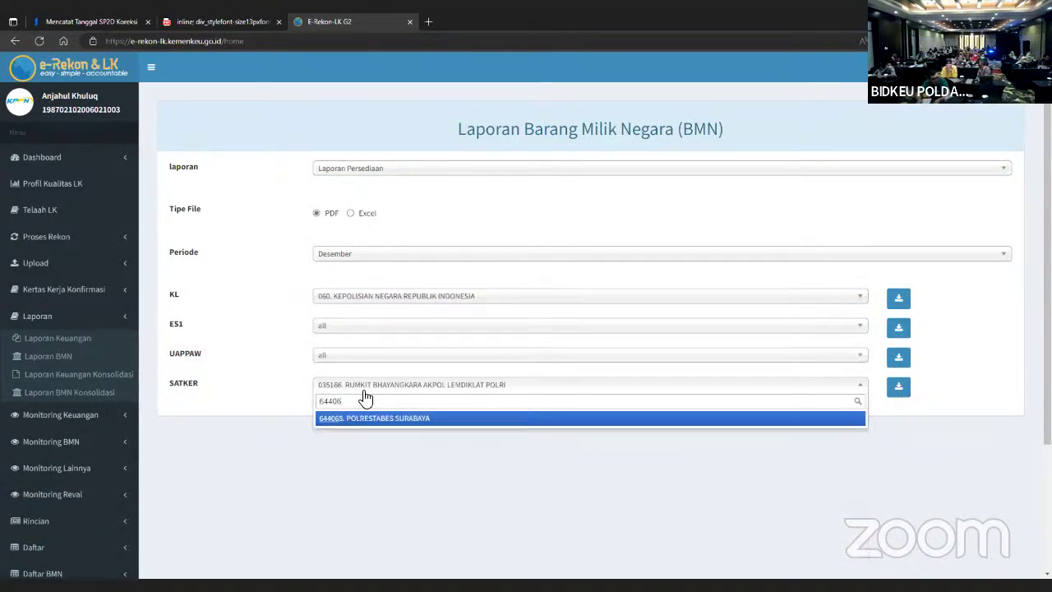
key(BackSpace)
key(BackSpace)
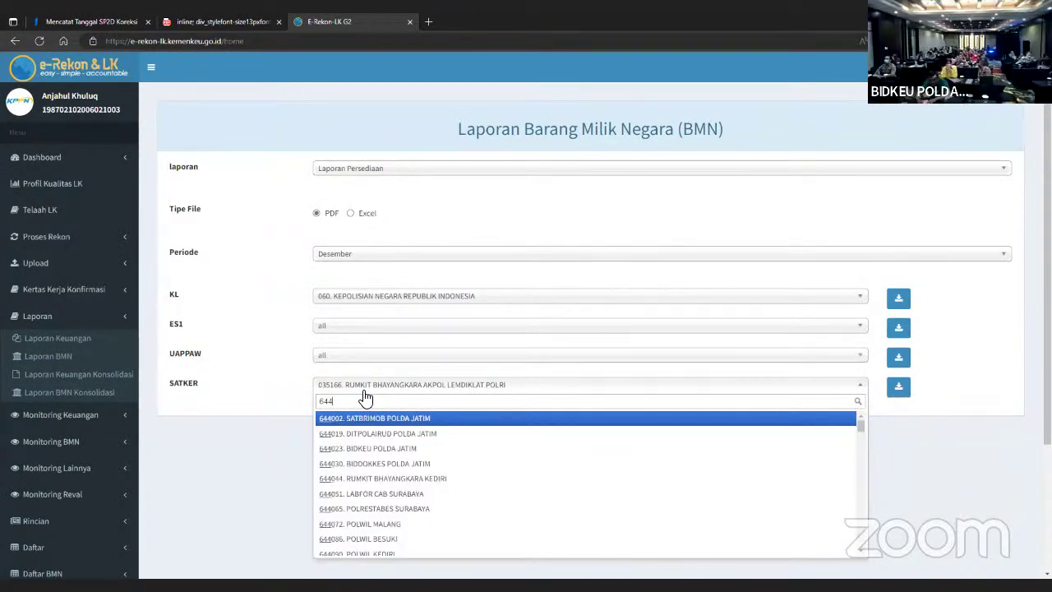
text(044)
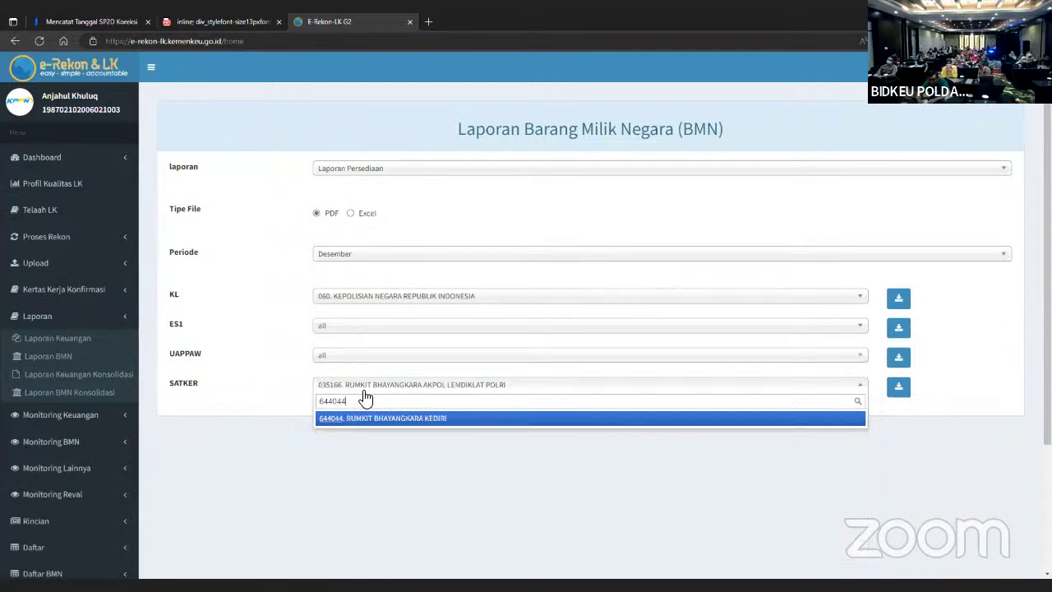
click(382, 421)
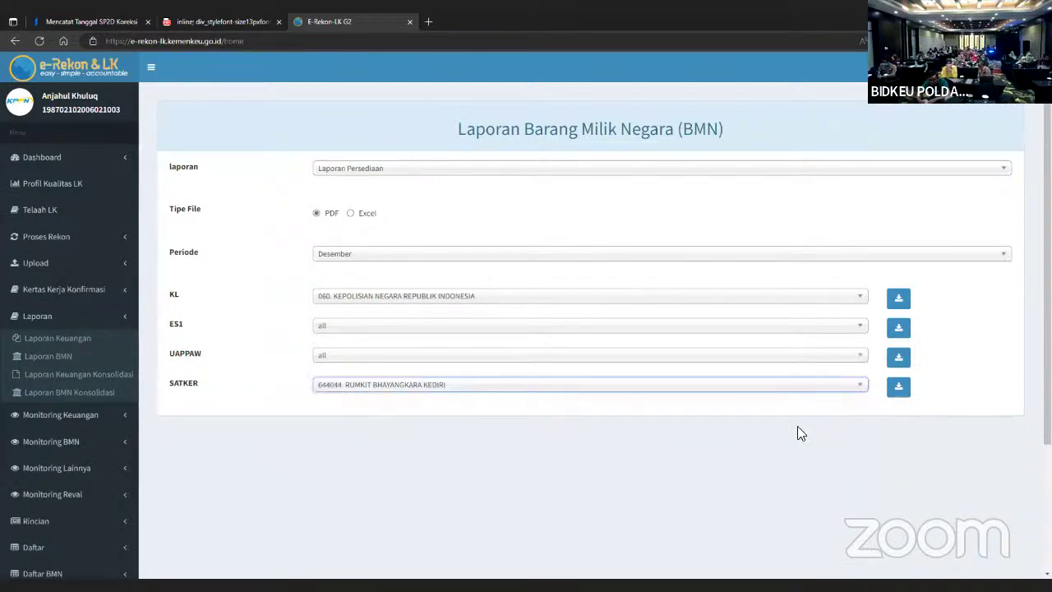
click(899, 388)
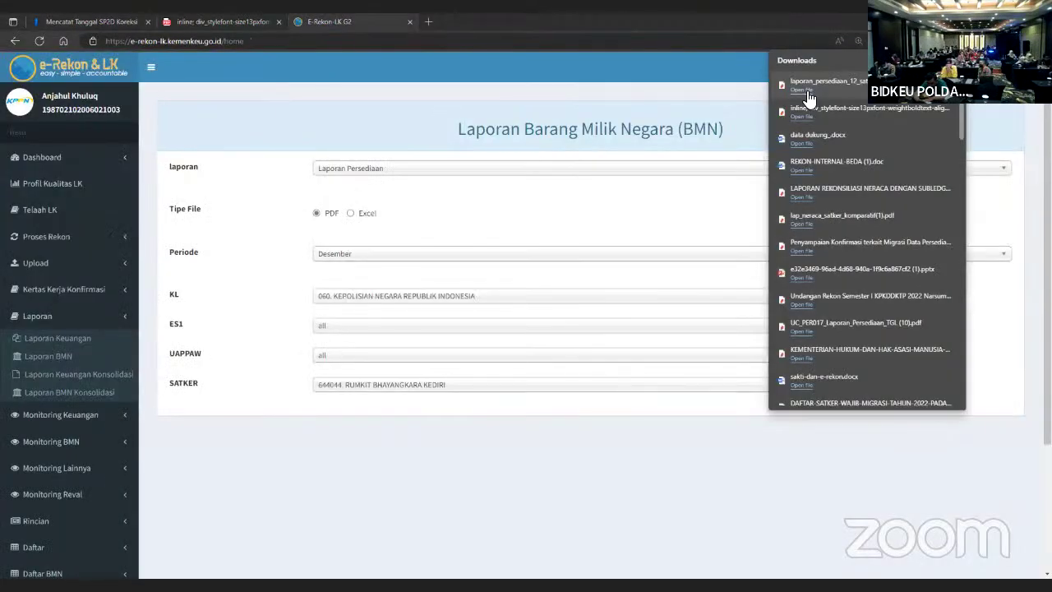
Open the downloaded laporan_persediaan PDF and mark the Persediaan Lainnya rows and totals in ink
click(806, 93)
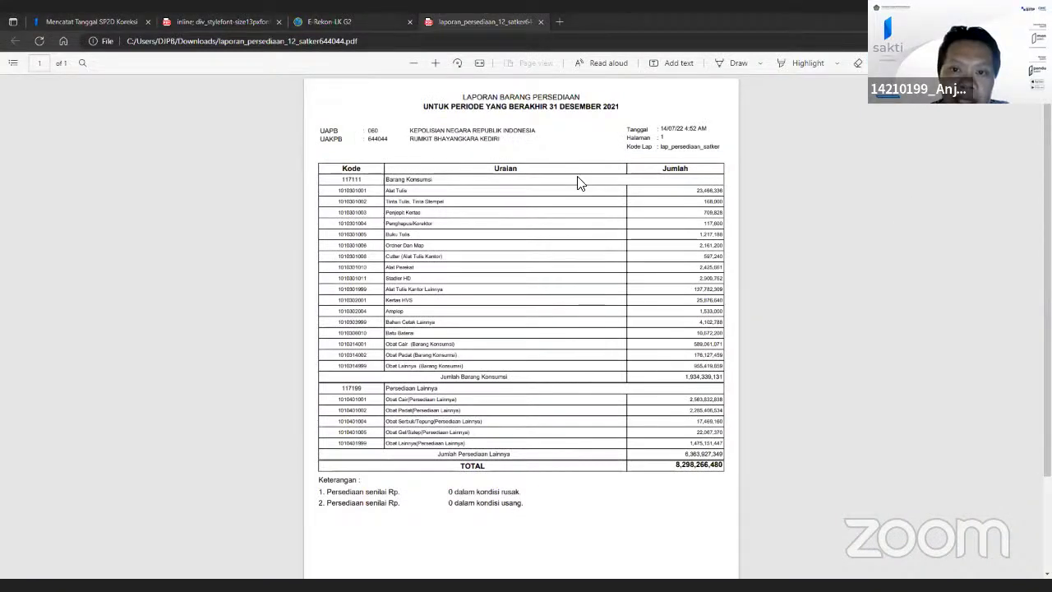
mouse_move(483, 394)
mouse_down()
mouse_move(520, 427)
mouse_move(523, 455)
mouse_move(512, 456)
mouse_up()
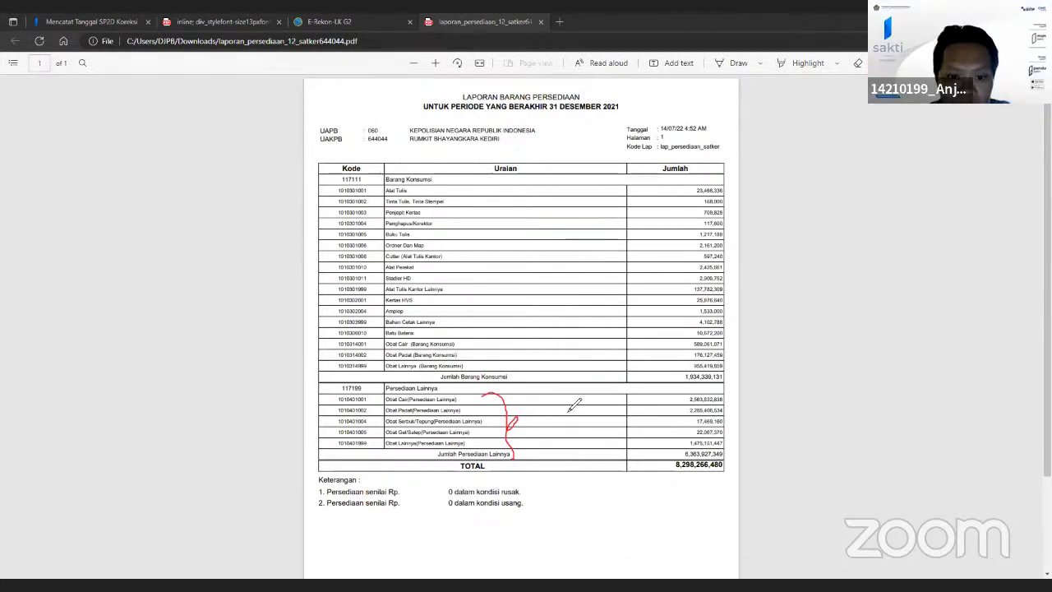
mouse_move(576, 403)
mouse_down()
mouse_move(574, 424)
mouse_move(582, 403)
mouse_move(615, 406)
mouse_up()
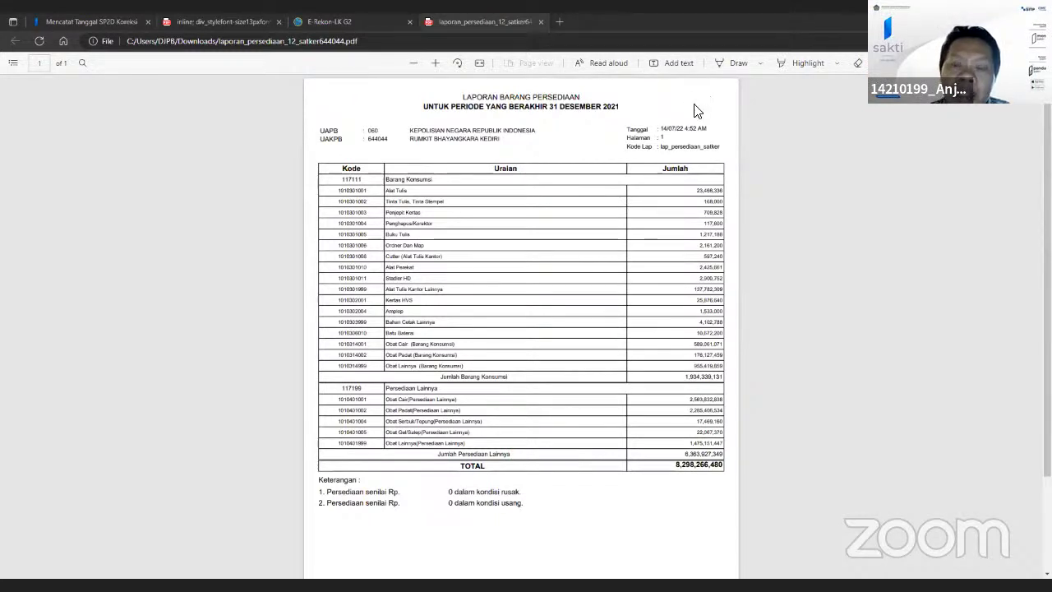
Back in SAKTI, try Pencatatan BAST Non Kontraktual and dismiss the missing operator–PPK mapping error
click(97, 22)
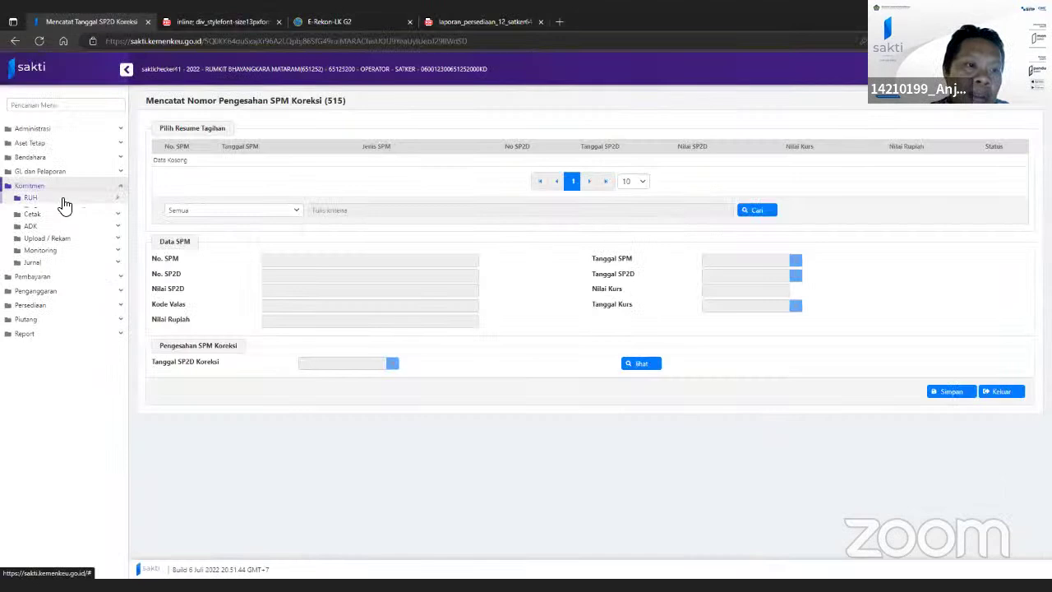
click(64, 200)
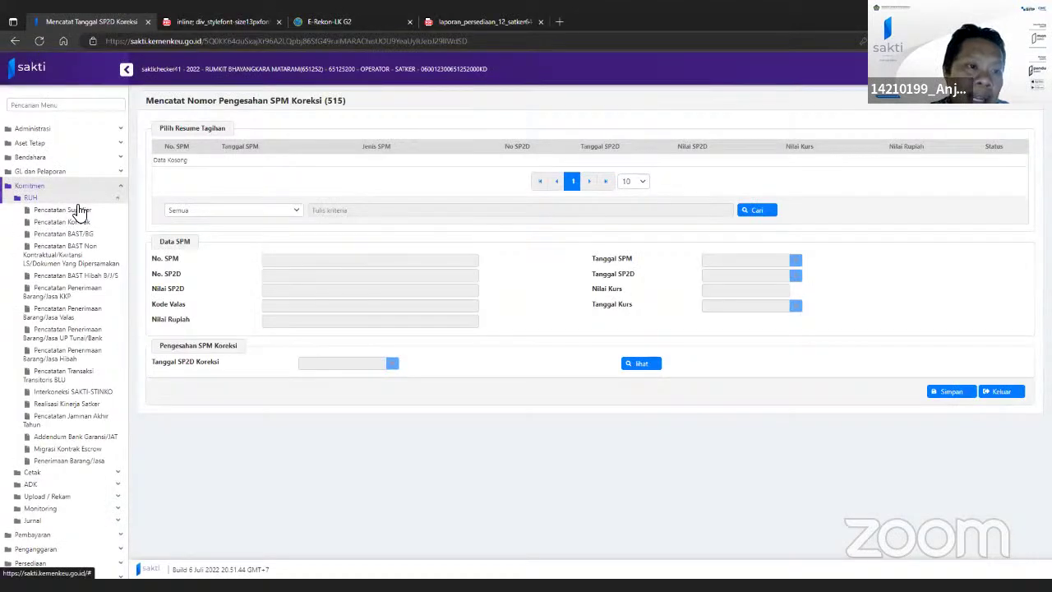
click(85, 263)
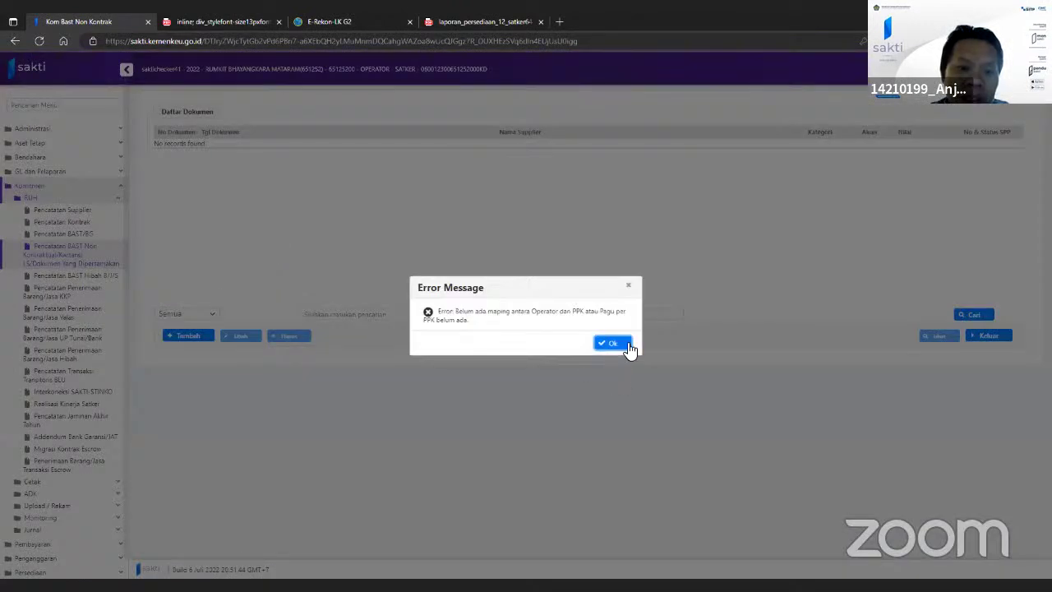
click(624, 347)
Under Administrasi > Umum > Jabatan, move the available PPK to Assigned
click(82, 130)
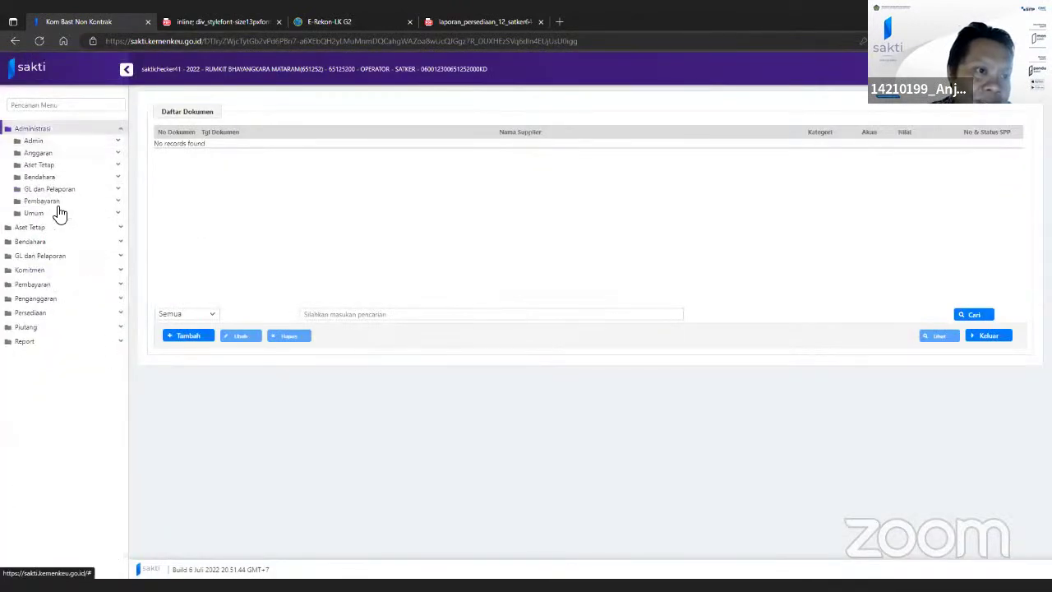
click(59, 212)
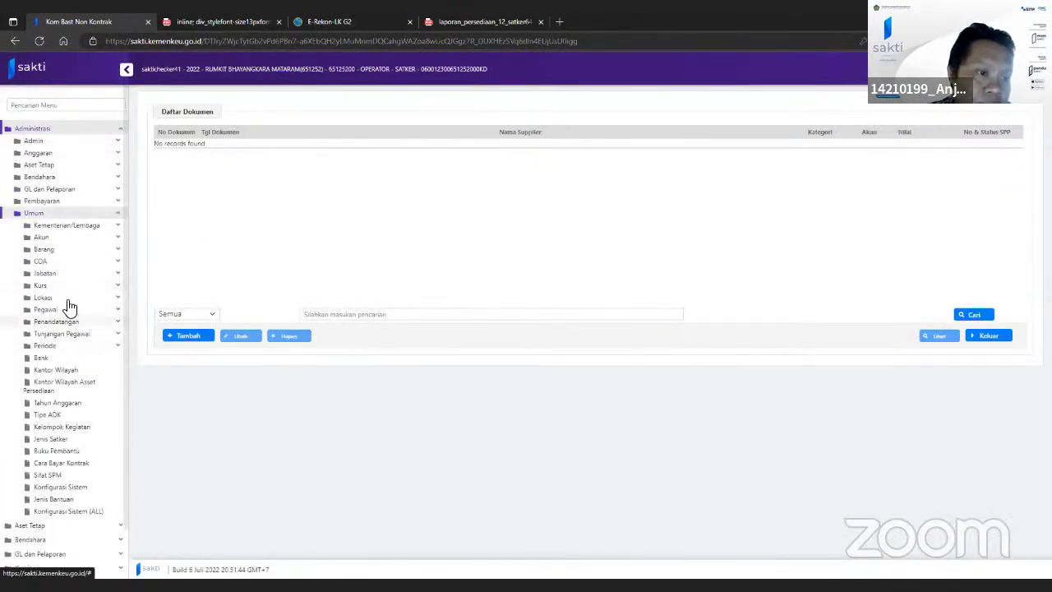
click(66, 275)
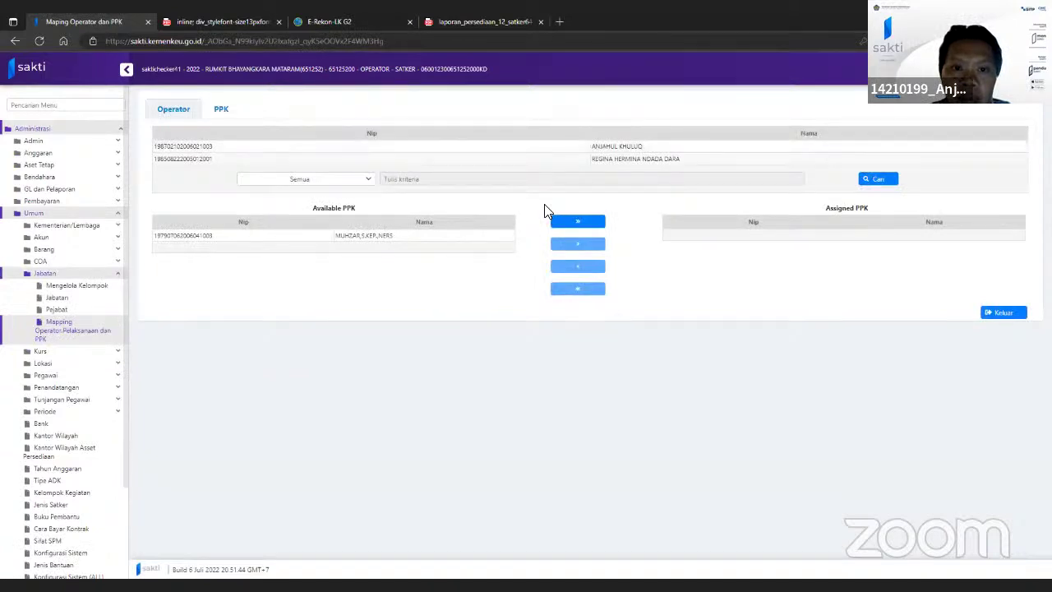
click(470, 237)
click(568, 245)
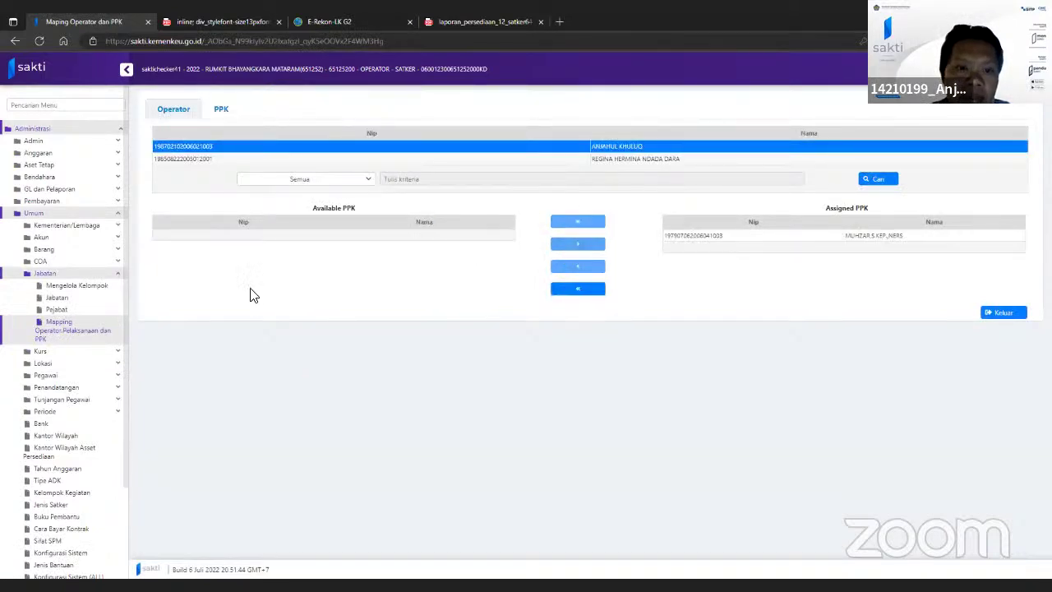
Reopen Komitmen > RUH > Pencatatan BAST Non Kontraktual
scroll(65, 483, down, 3)
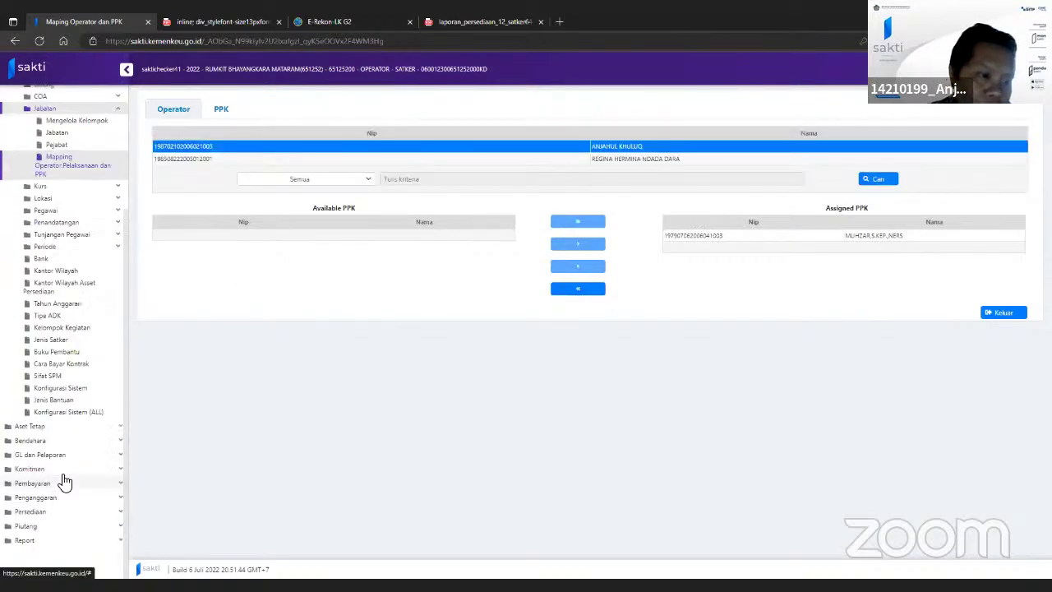
click(63, 469)
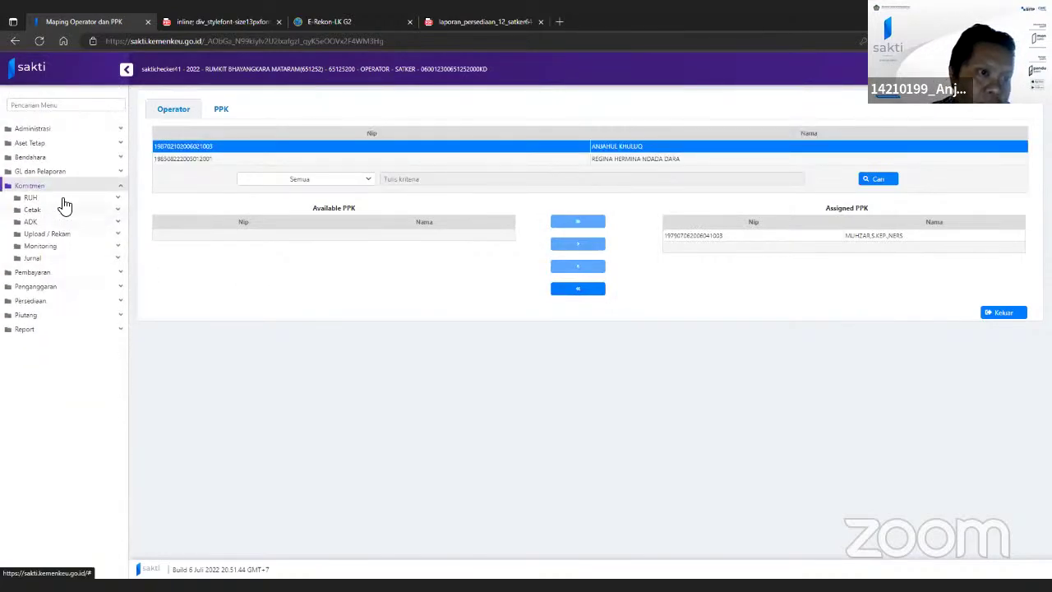
click(63, 200)
click(82, 255)
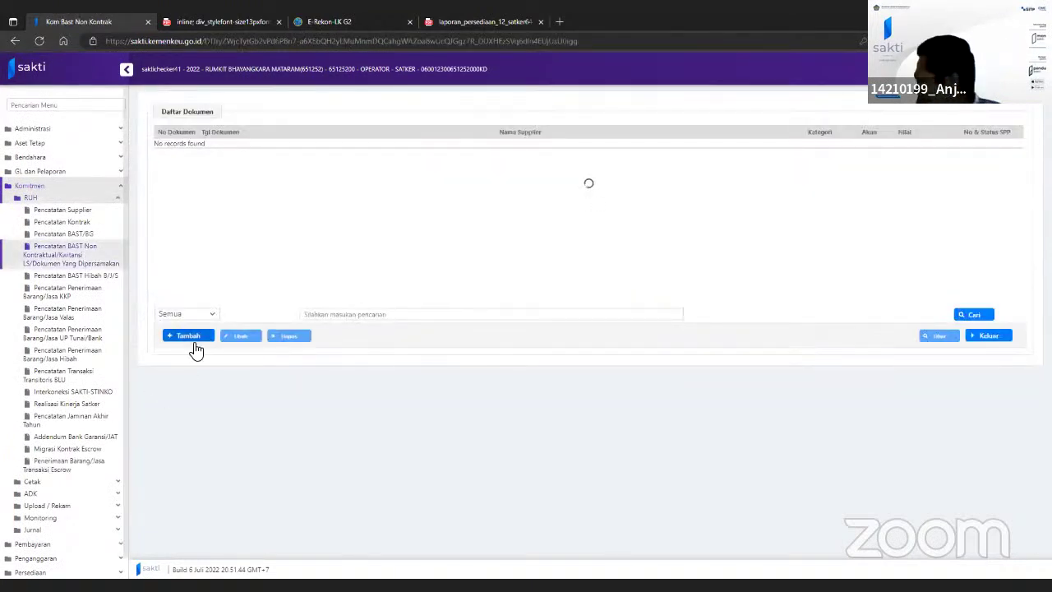
Start a new BAST document numbered 12, dated 13-07-2022, and begin its description
click(194, 340)
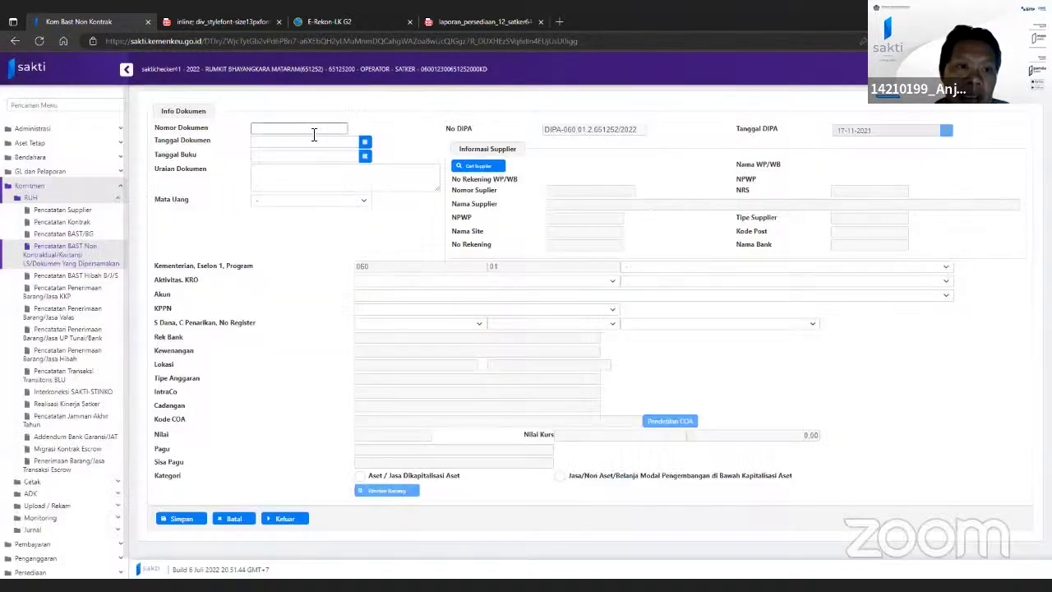
click(313, 134)
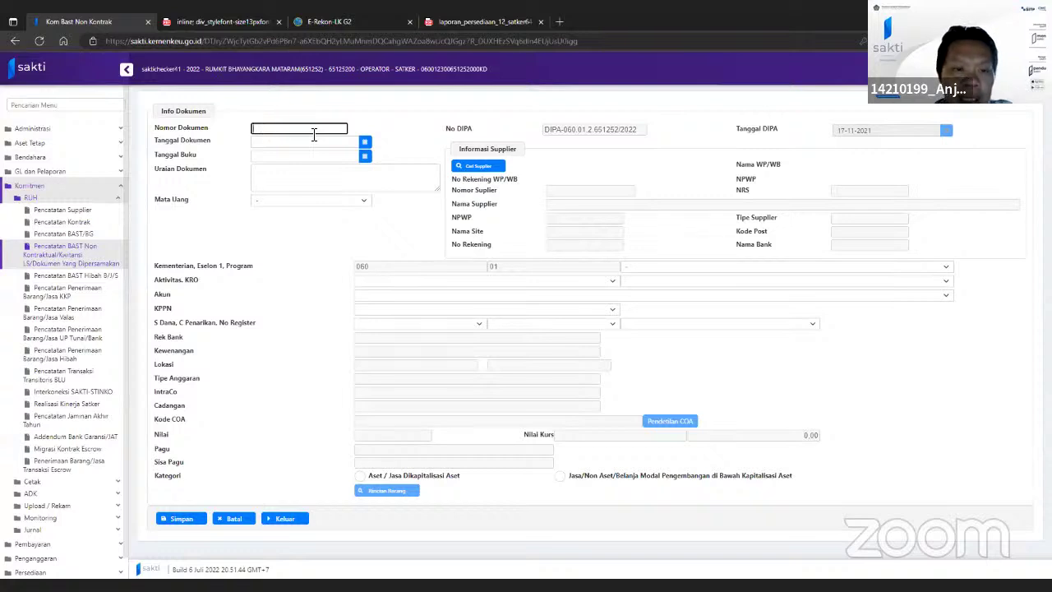
text(12)
key(Tab)
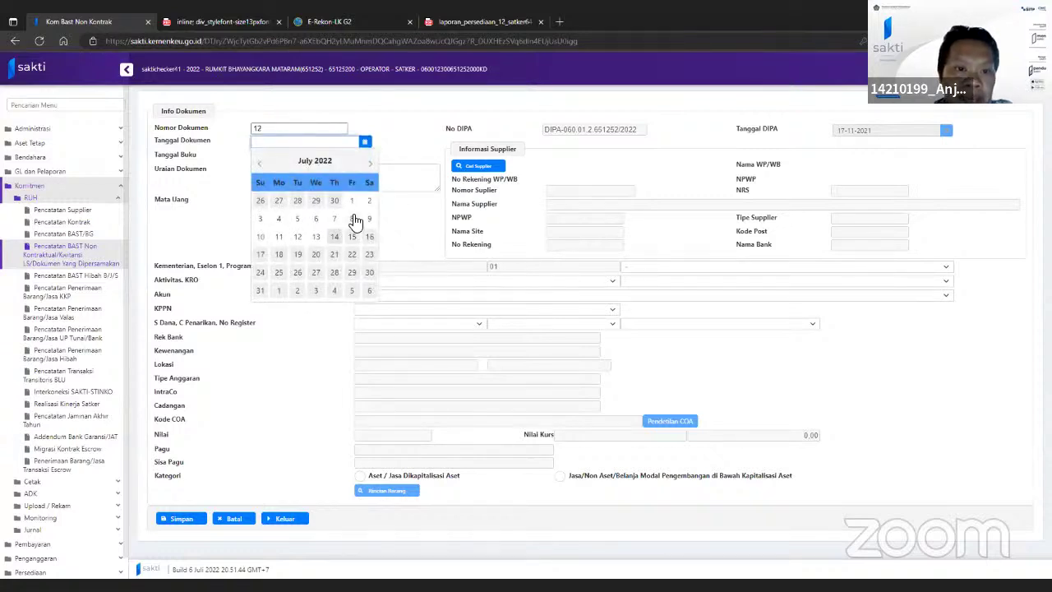
click(316, 237)
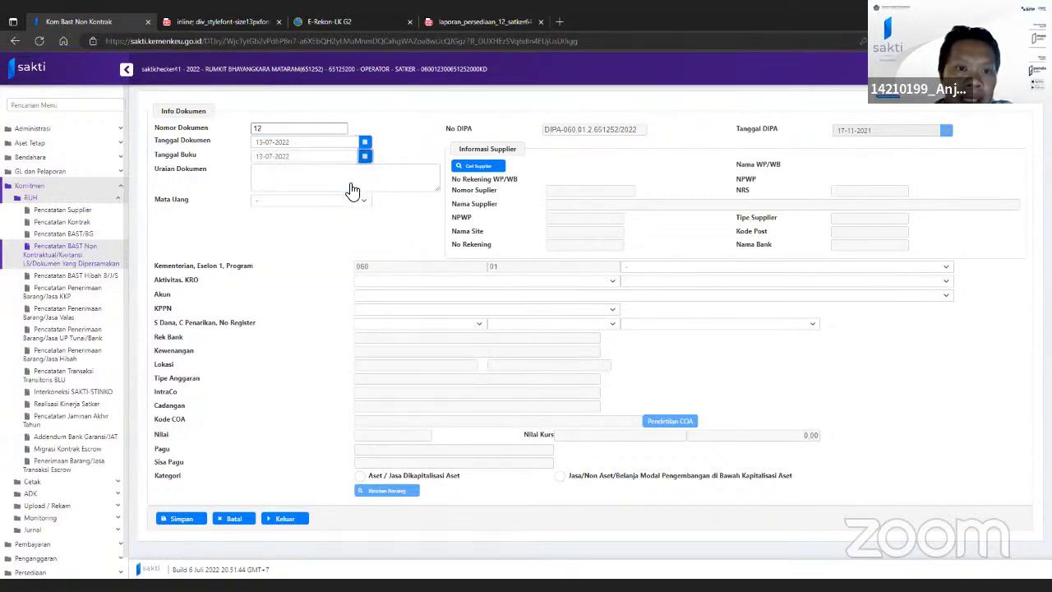
click(360, 179)
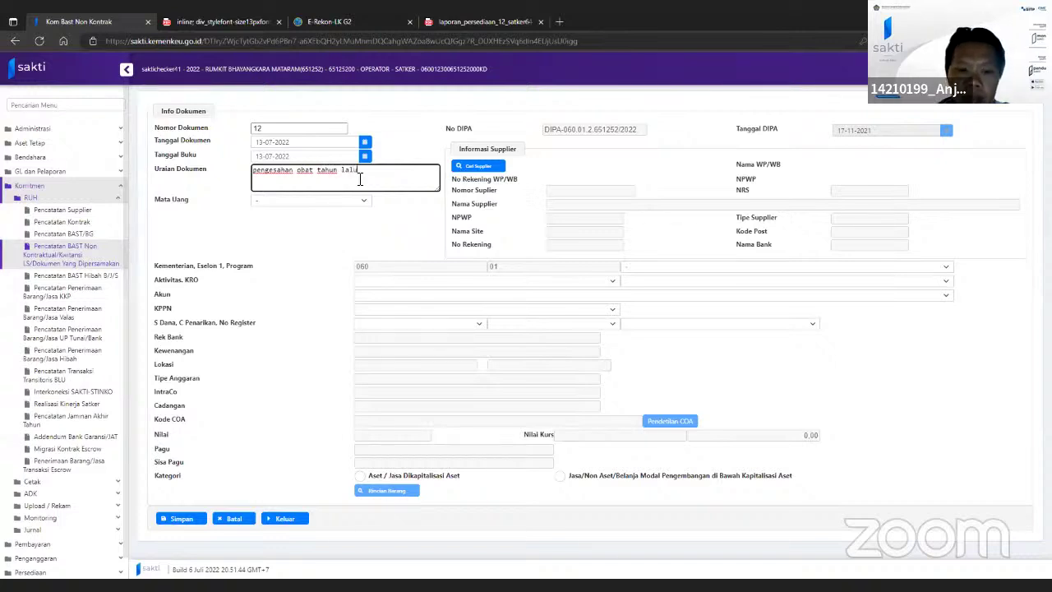
Set the currency to IDR and choose the RUMKIT BHAYANGKARA supplier
click(356, 202)
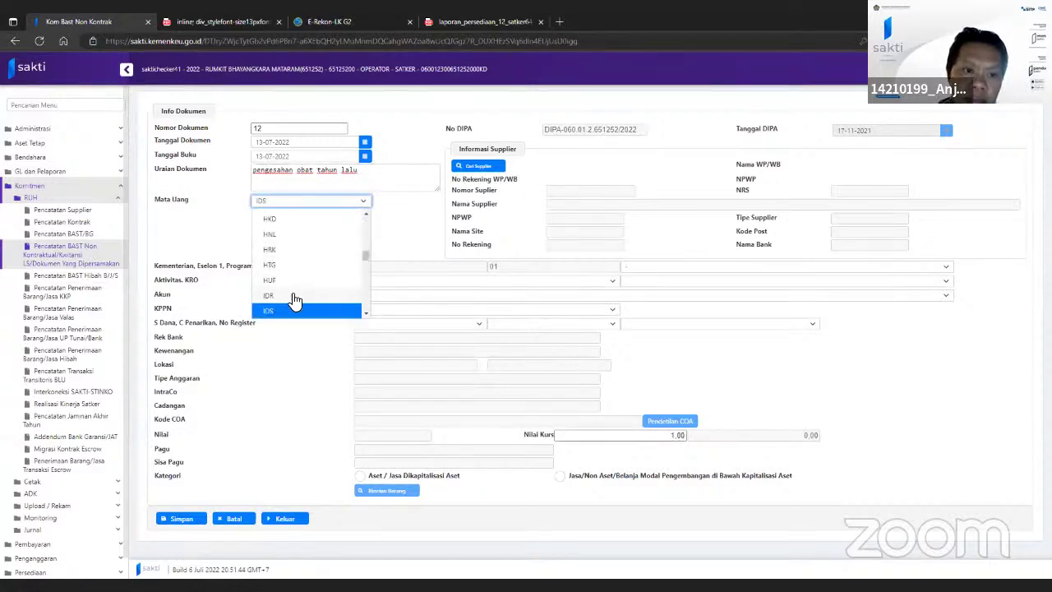
key(i)
key(Return)
click(479, 167)
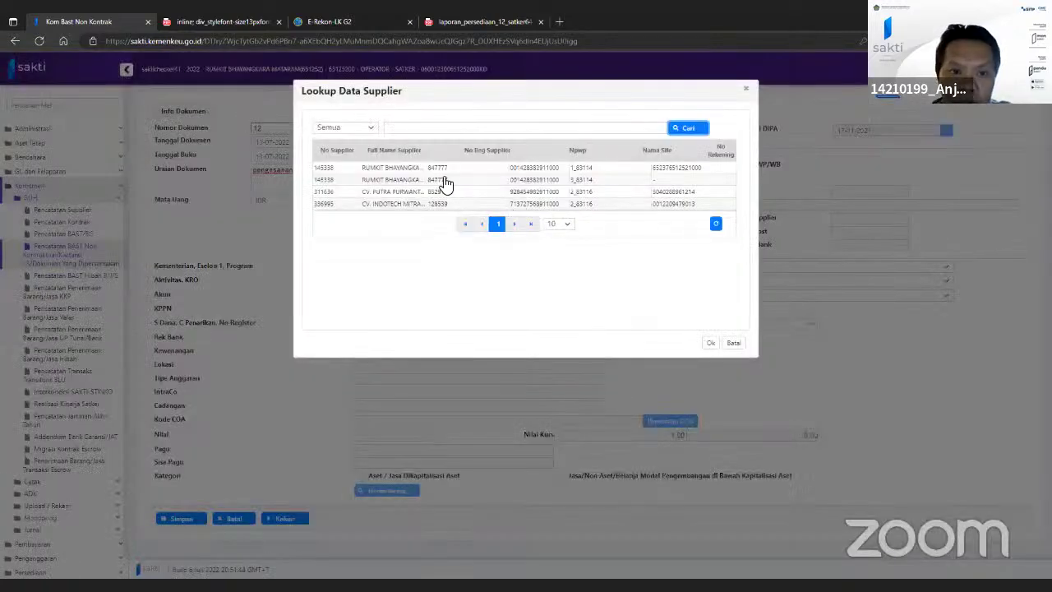
click(715, 180)
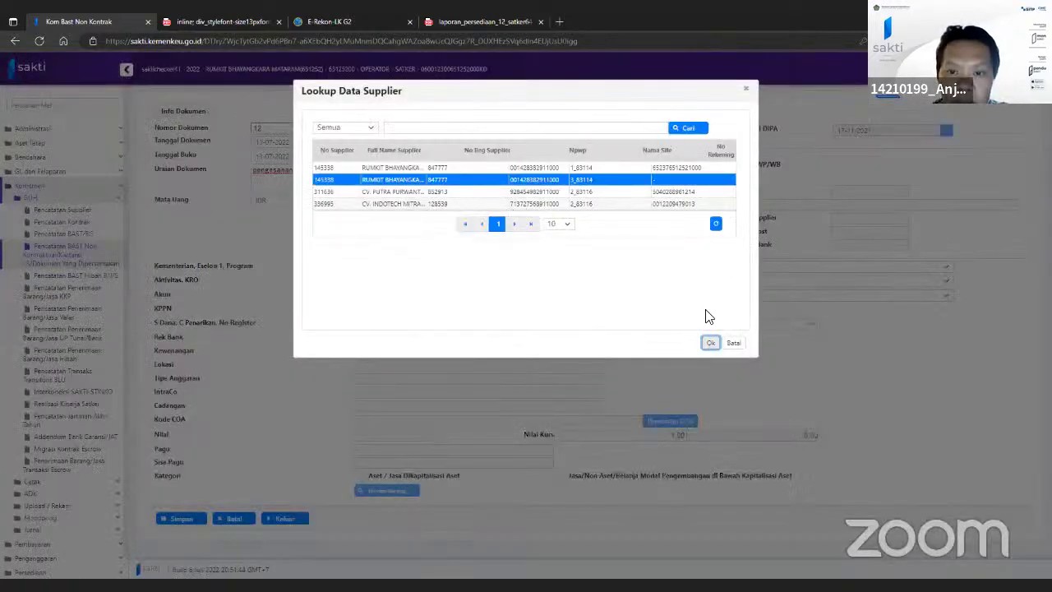
key(Return)
Try program 060.01.BP with activity 060.01.BP.5059 and its KRO
click(650, 271)
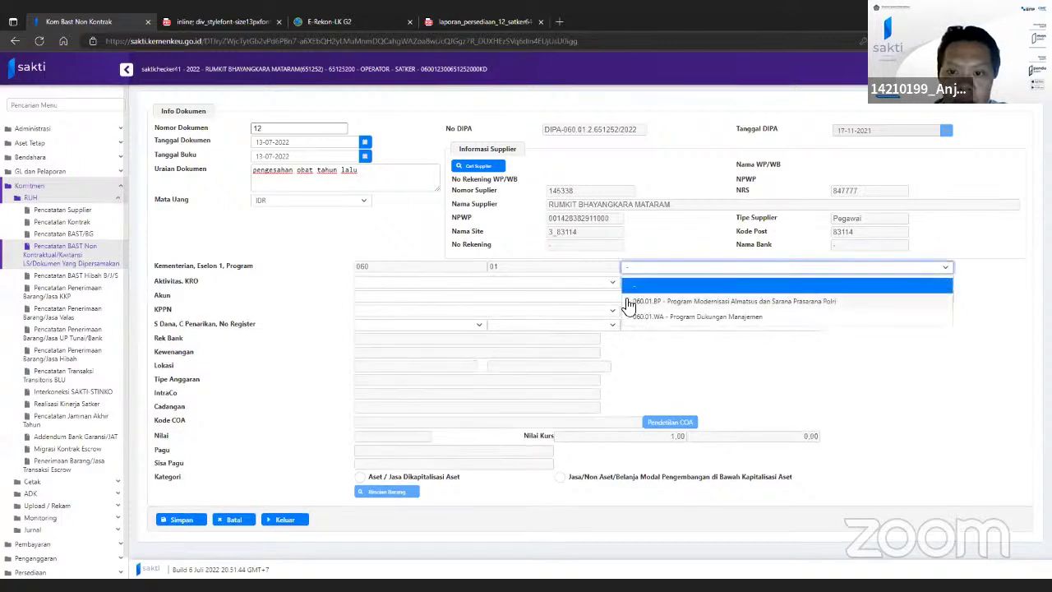
click(629, 301)
click(576, 281)
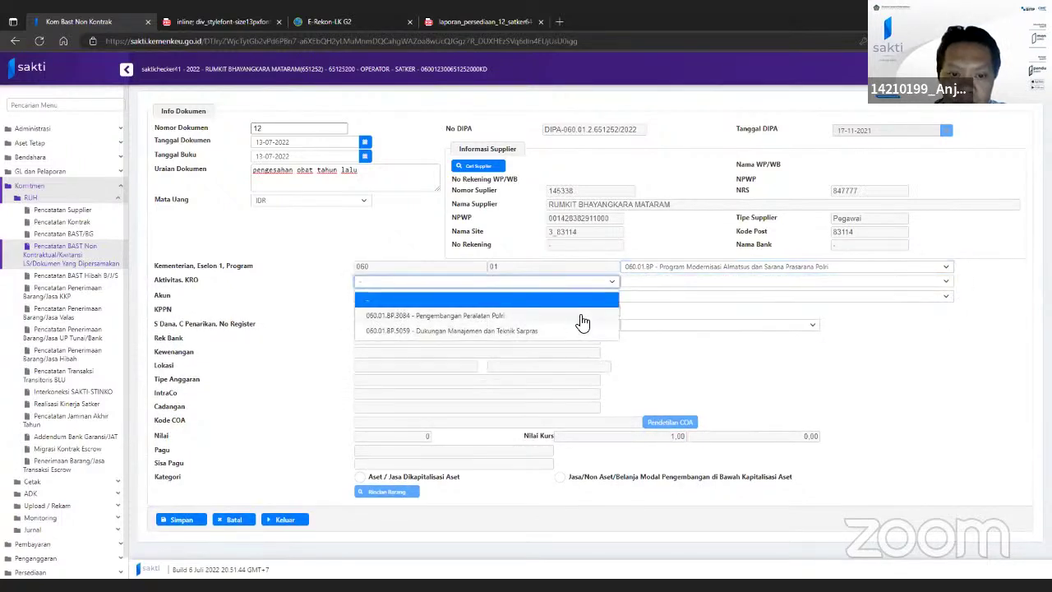
click(582, 315)
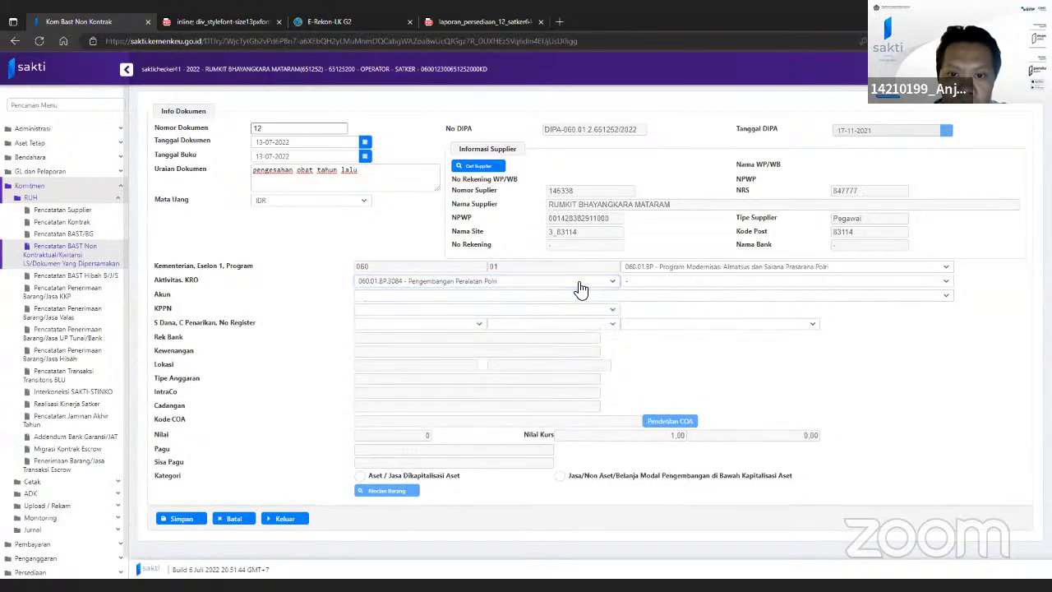
click(580, 283)
click(575, 330)
click(699, 281)
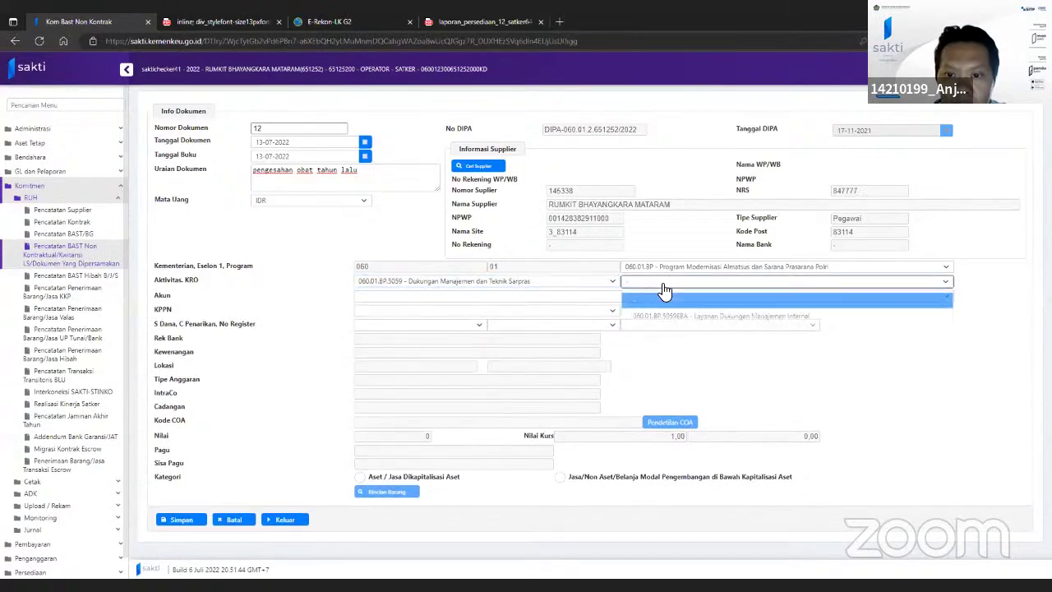
click(580, 296)
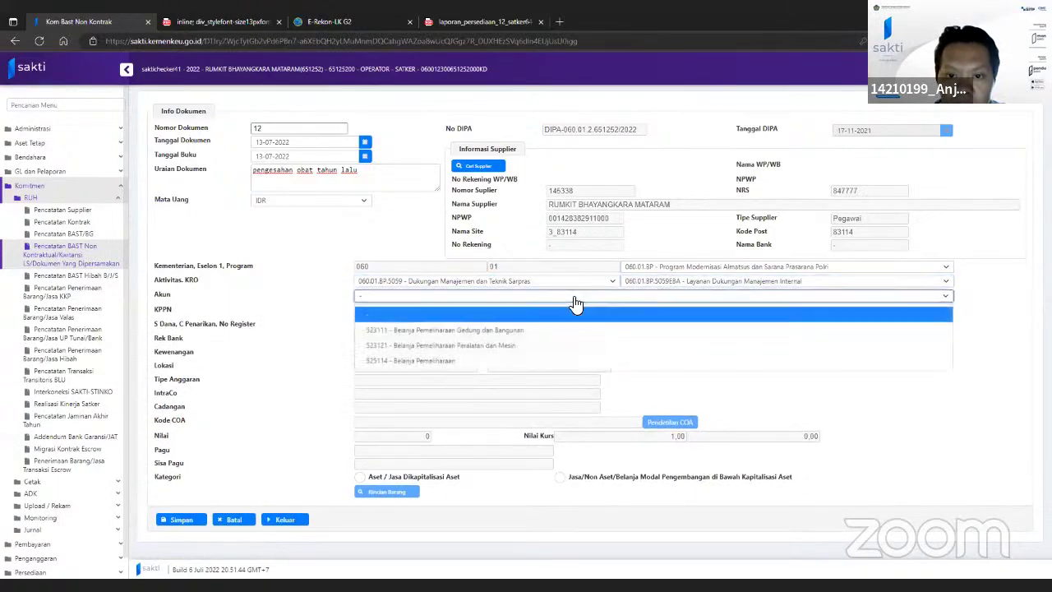
Switch to program 060.01.WA, activity WA.3072, KRO 3072BAA, and account 525121
click(720, 268)
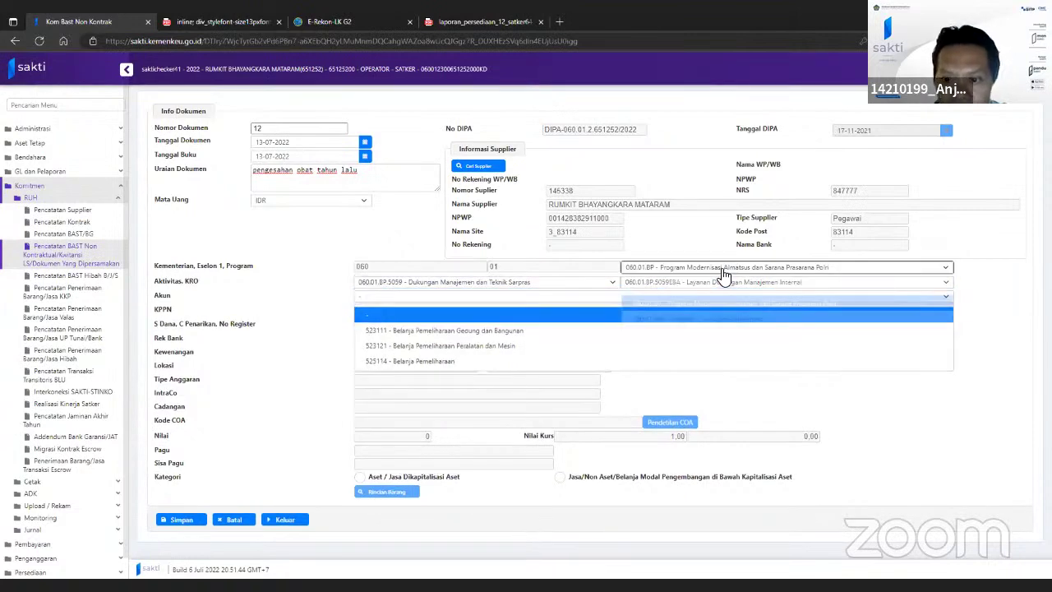
click(711, 317)
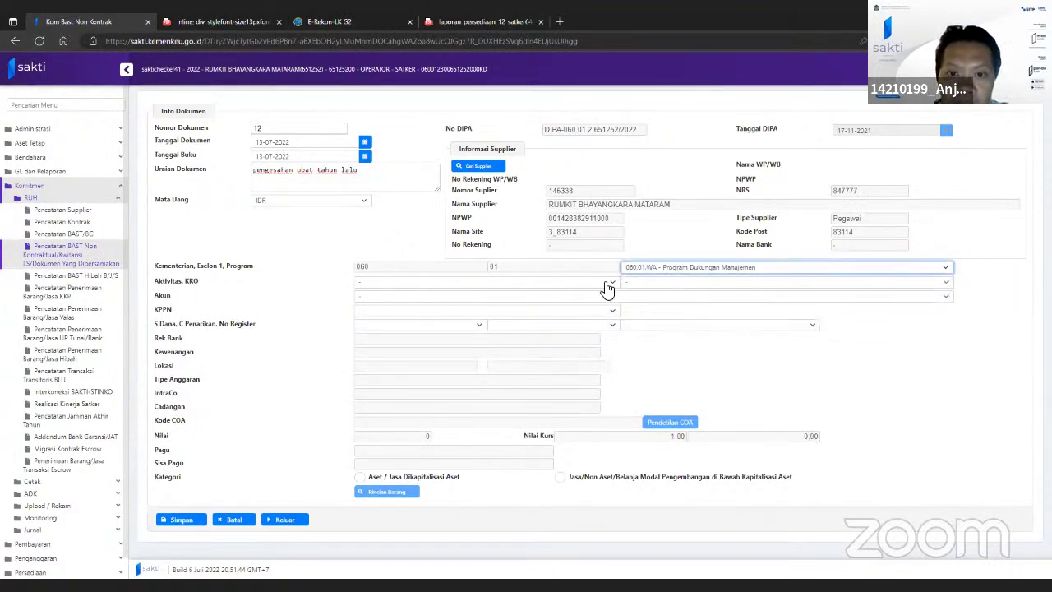
click(608, 283)
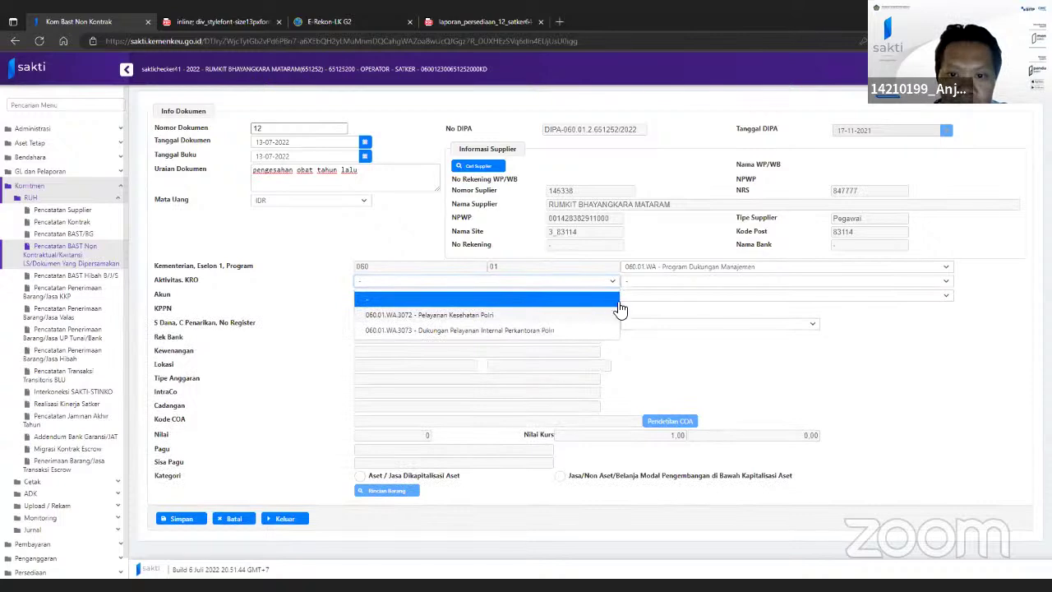
click(615, 315)
click(669, 283)
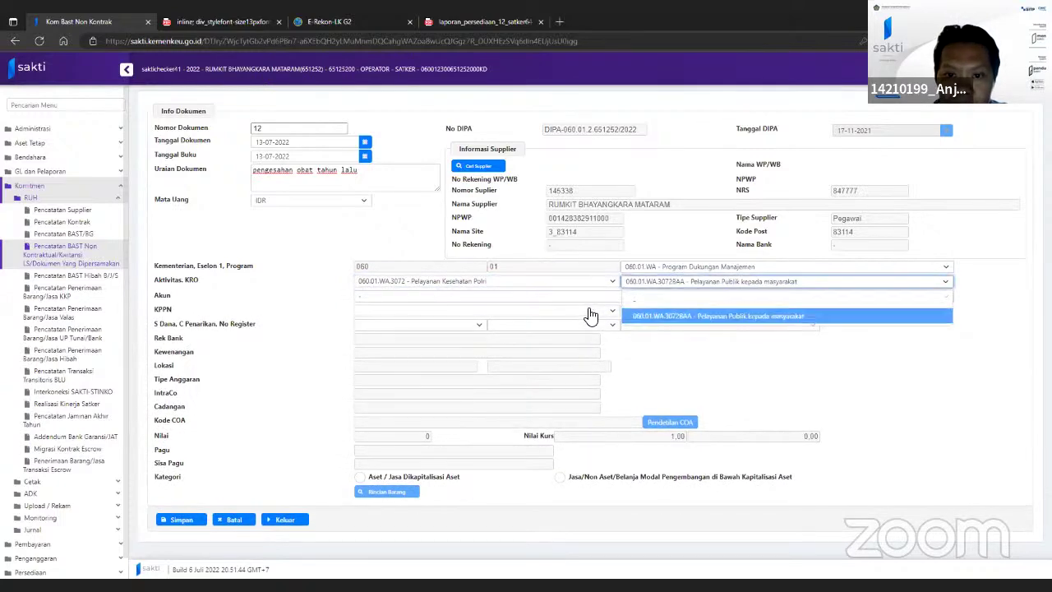
click(666, 315)
click(587, 298)
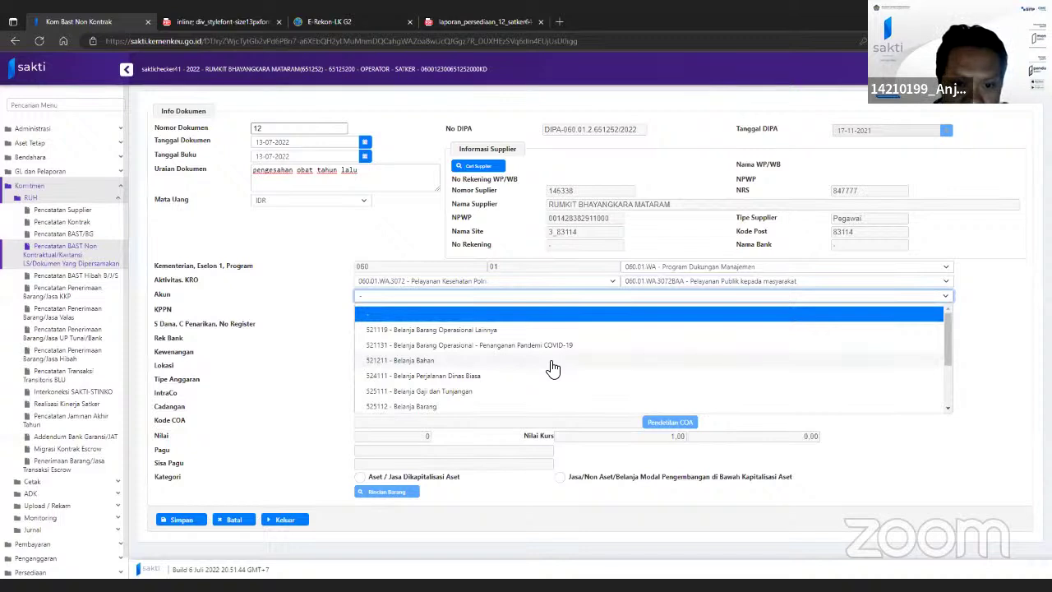
scroll(552, 368, down, 5)
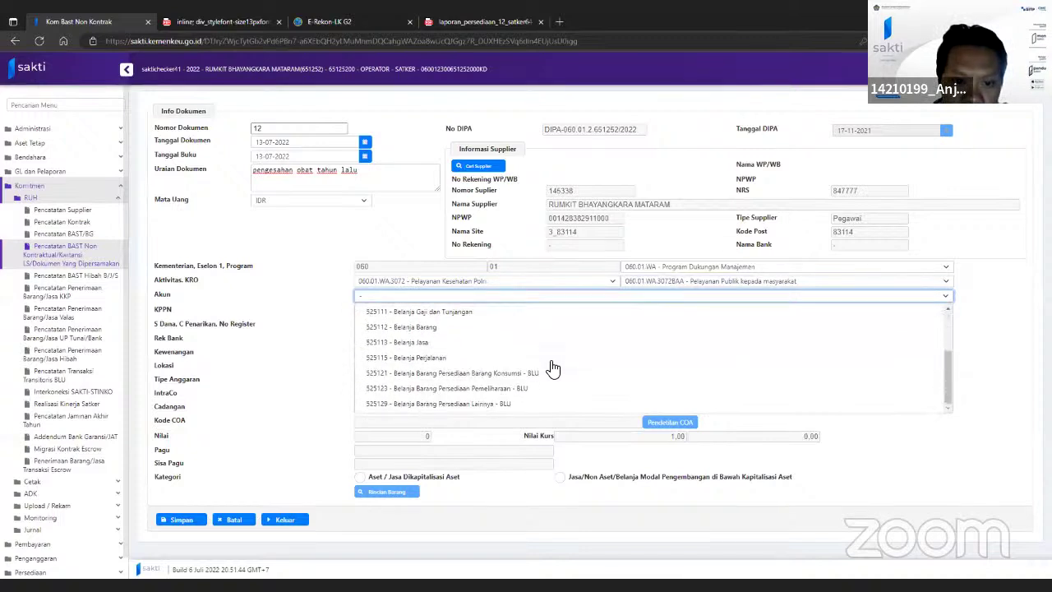
click(527, 374)
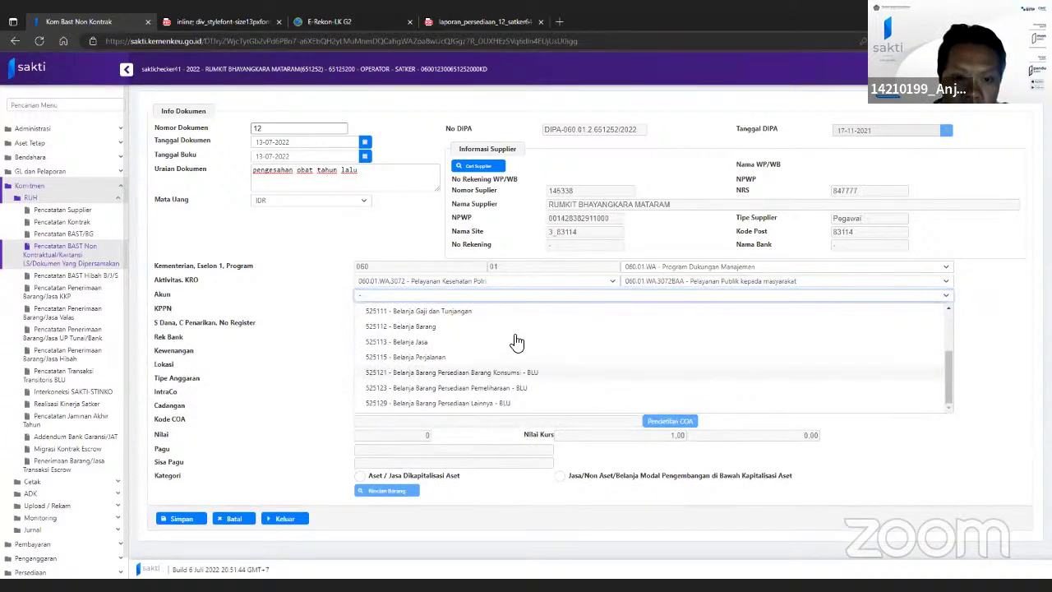
Set KPPN 038 Mataram, F - BLU funds, 0 - RM withdrawal and register 00000001
click(440, 312)
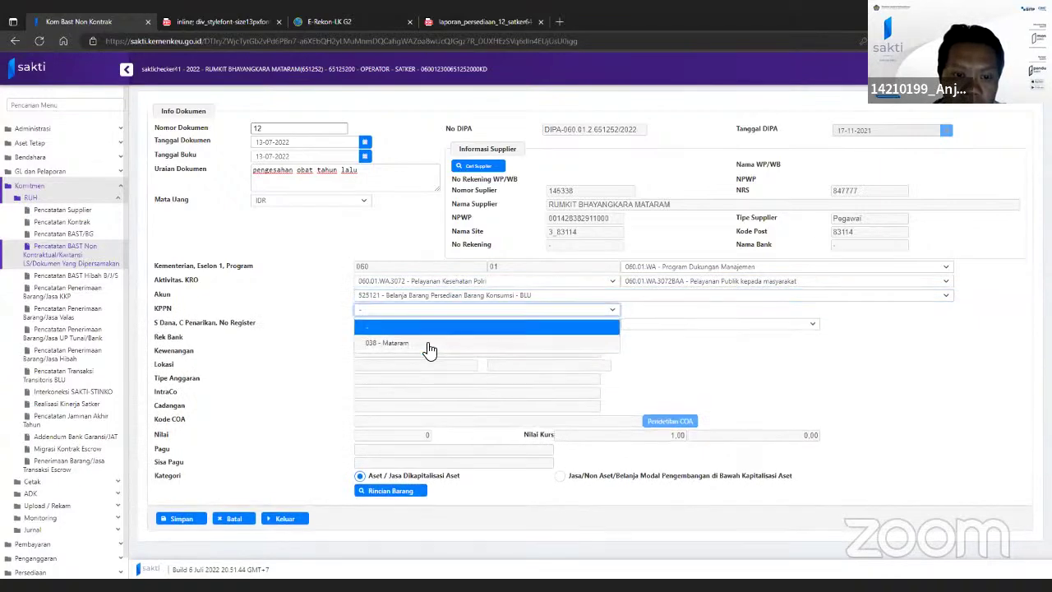
click(429, 344)
click(442, 298)
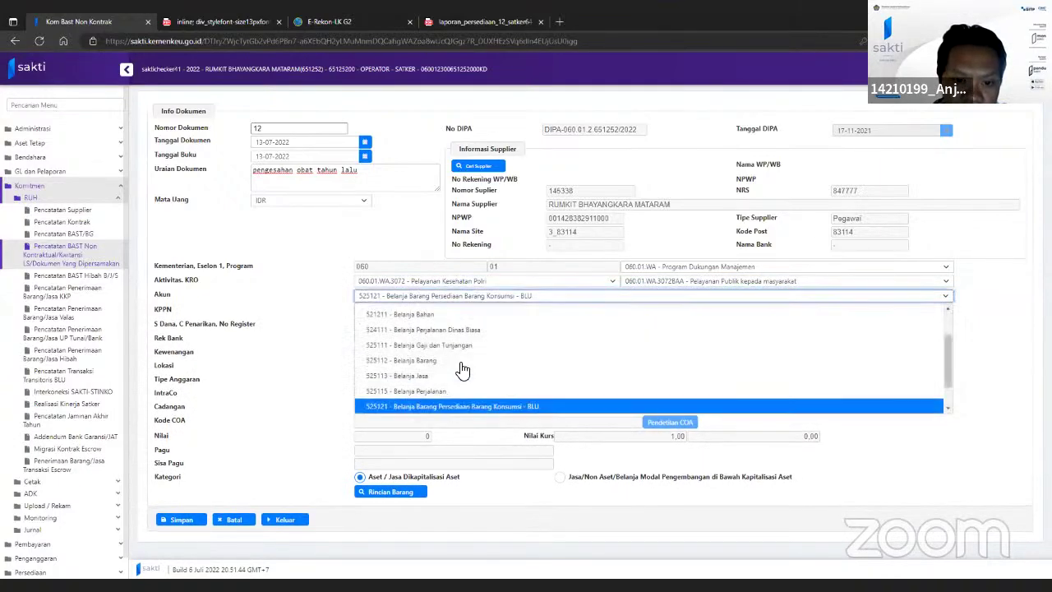
click(344, 341)
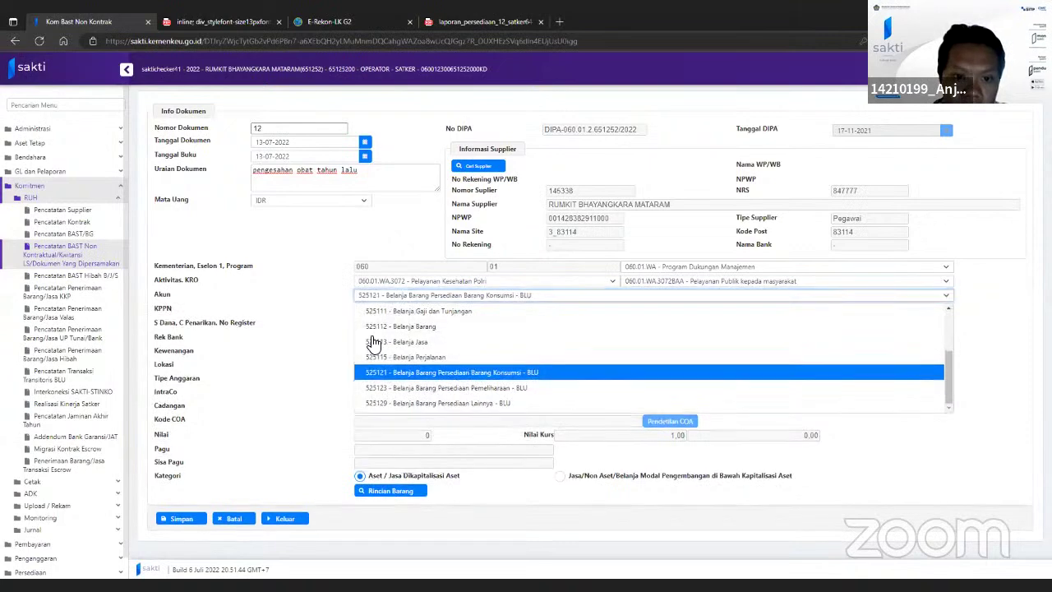
click(396, 324)
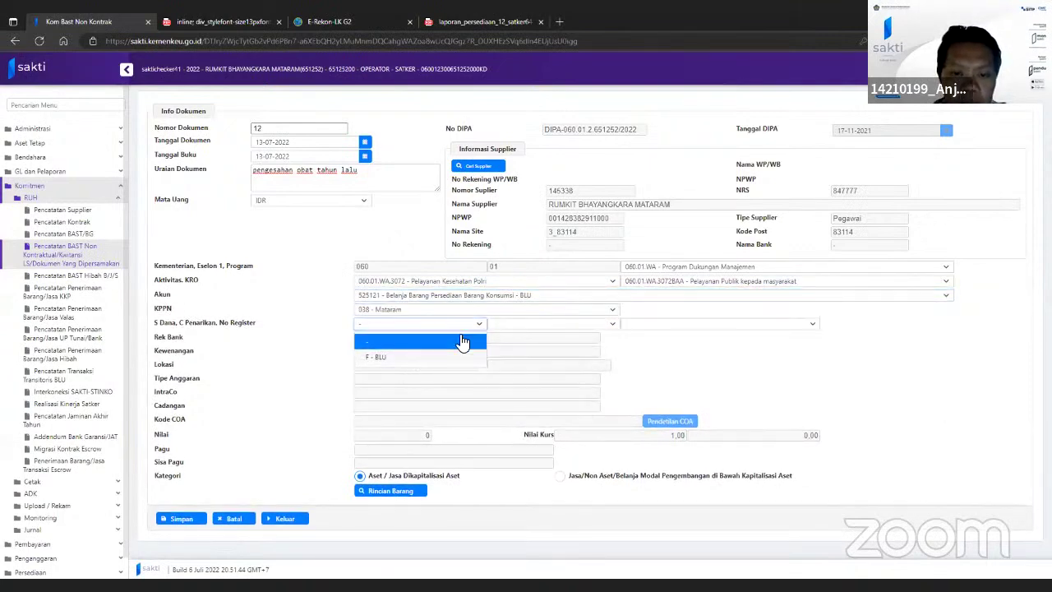
click(375, 357)
click(567, 324)
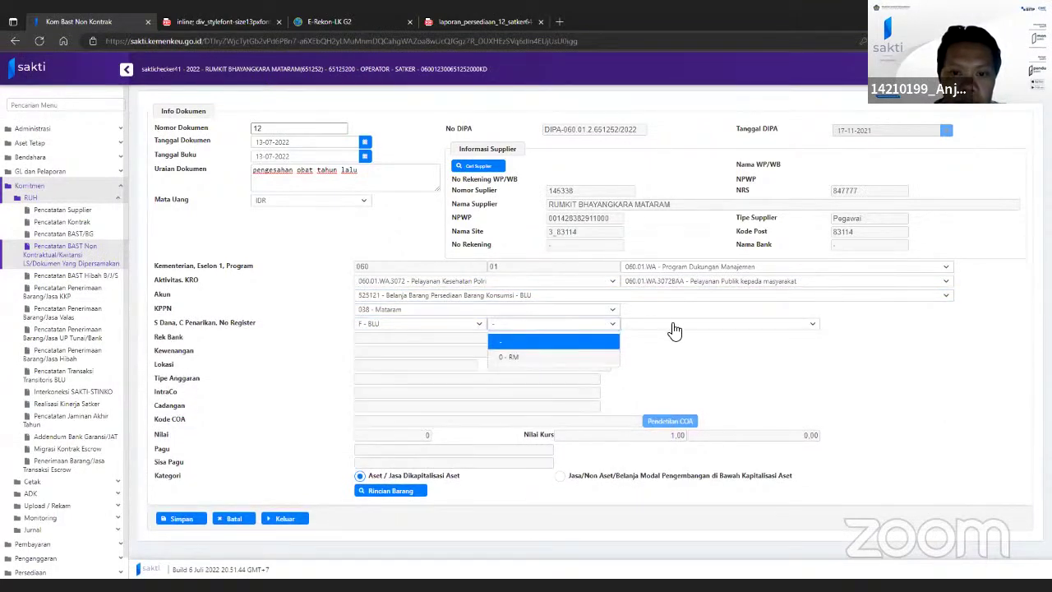
click(676, 329)
click(670, 357)
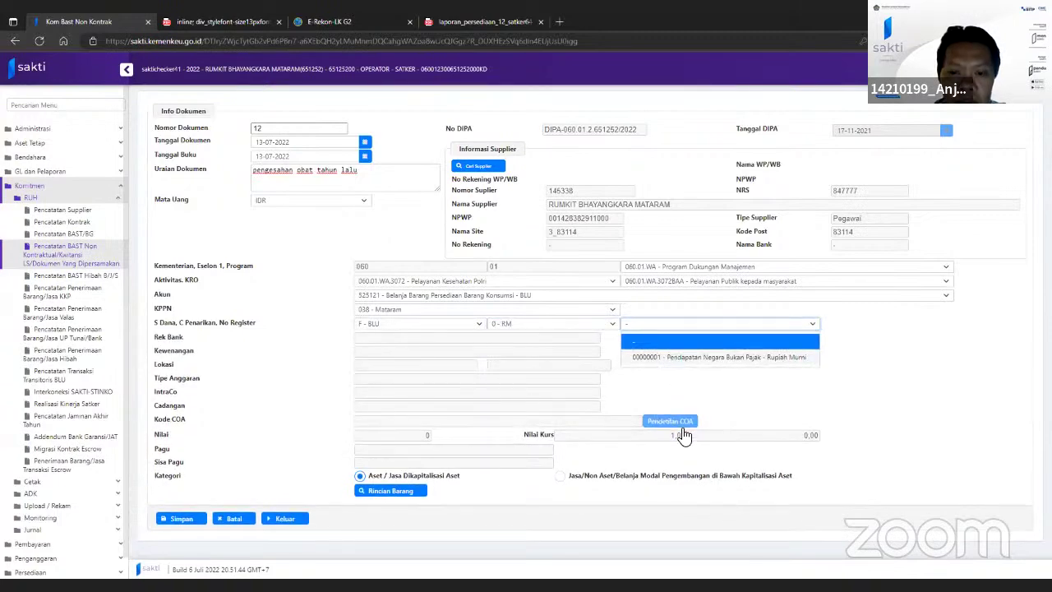
Open COA detailing, start then cancel a new detail line, and close it
click(672, 422)
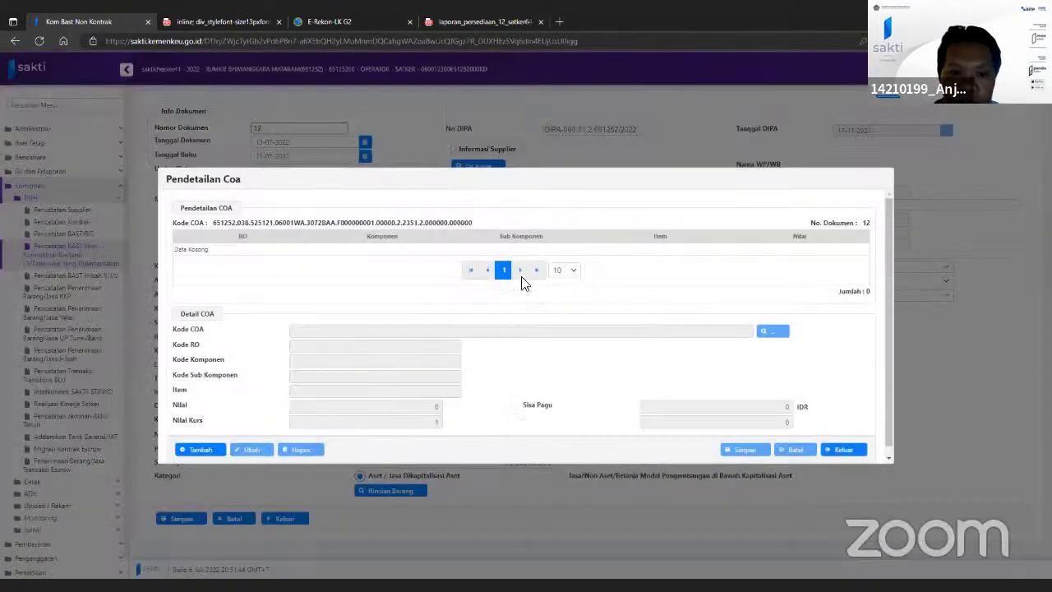
click(201, 449)
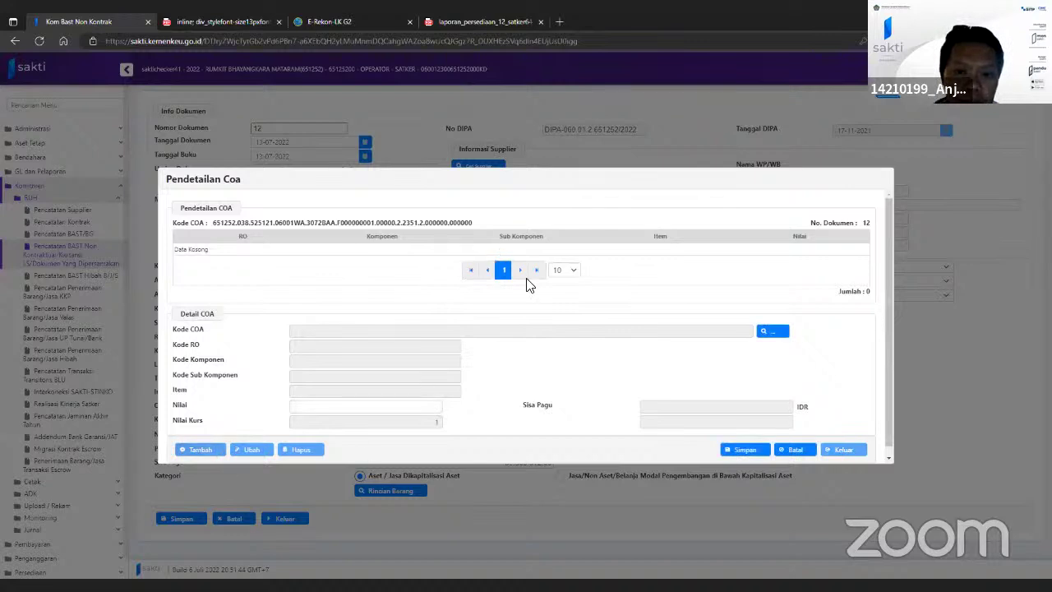
click(796, 450)
click(835, 451)
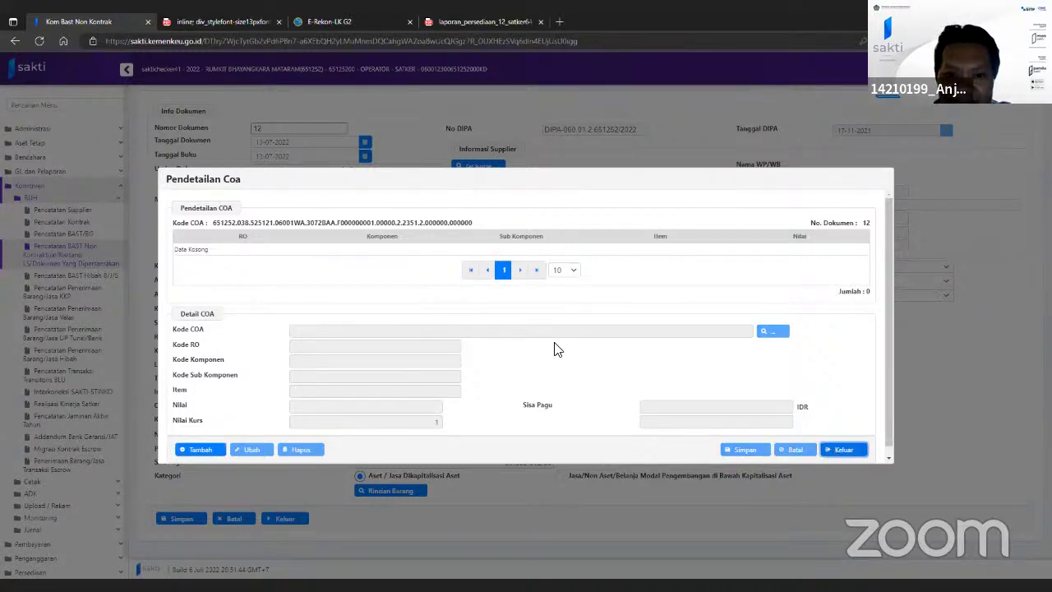
Change the expenditure account to 525129 Persediaan Lainnya
click(468, 316)
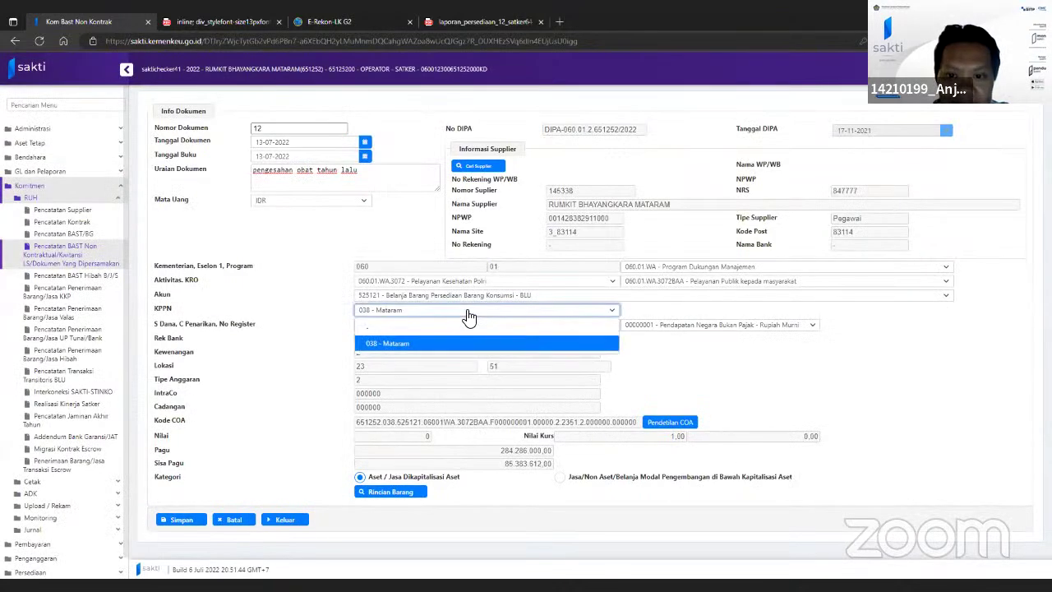
click(672, 293)
click(521, 295)
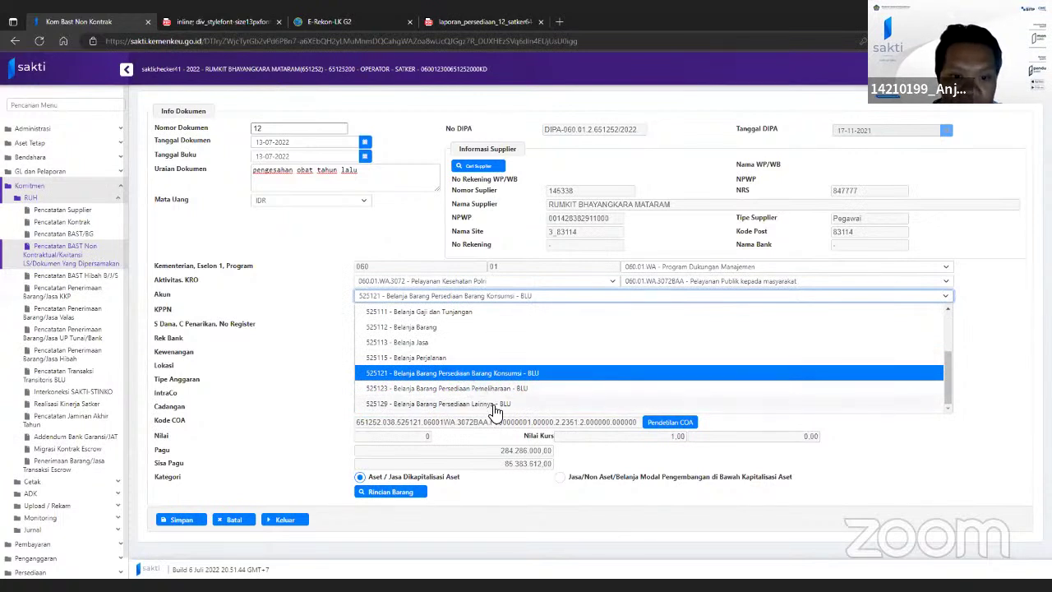
click(494, 403)
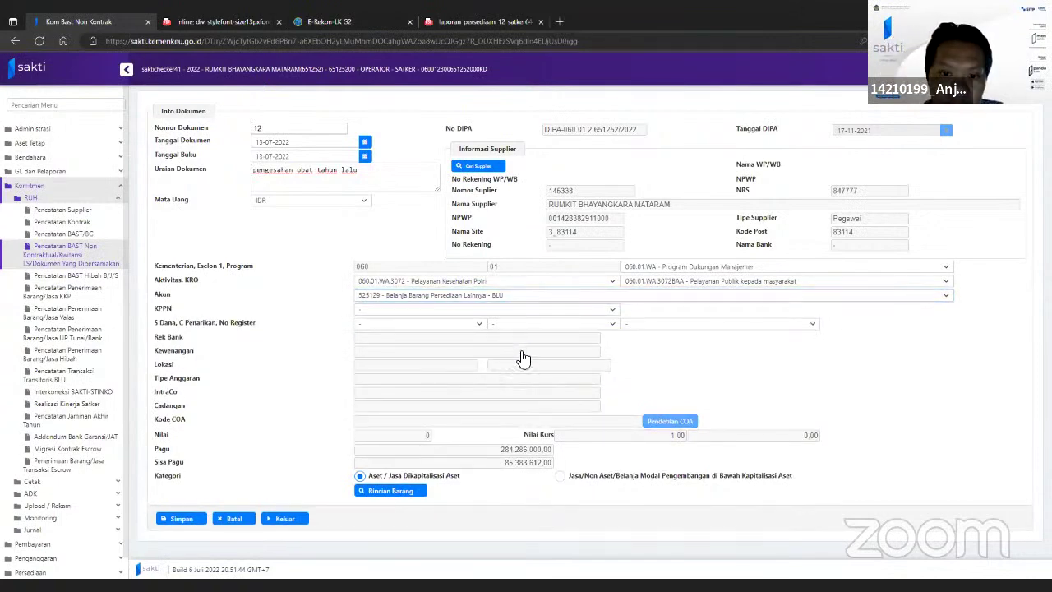
Reapply KPPN 038 Mataram, F - BLU funds, 0 - RM and register 00000001
click(524, 309)
click(395, 337)
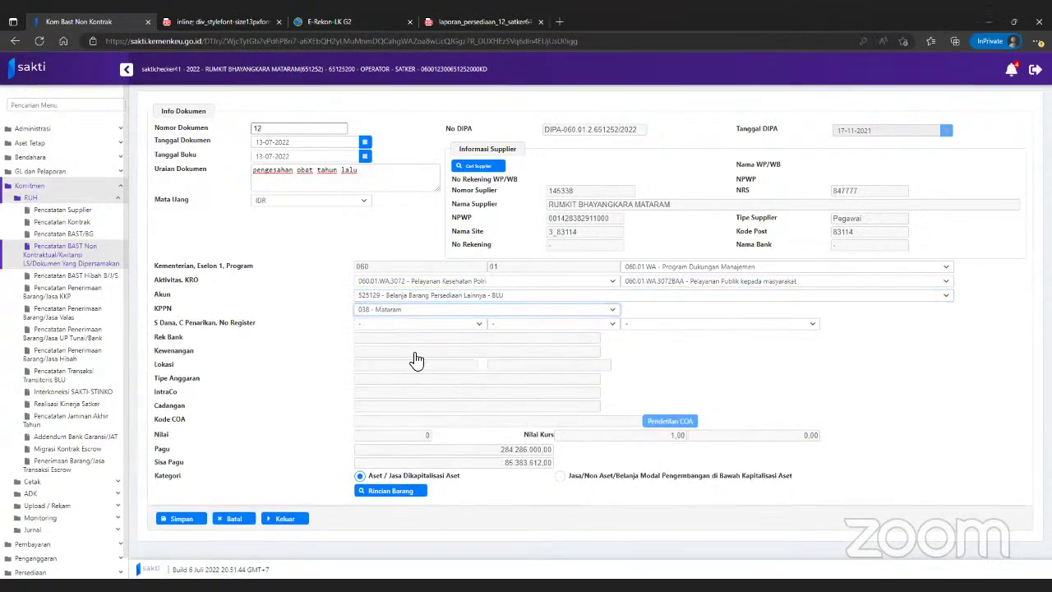
click(536, 323)
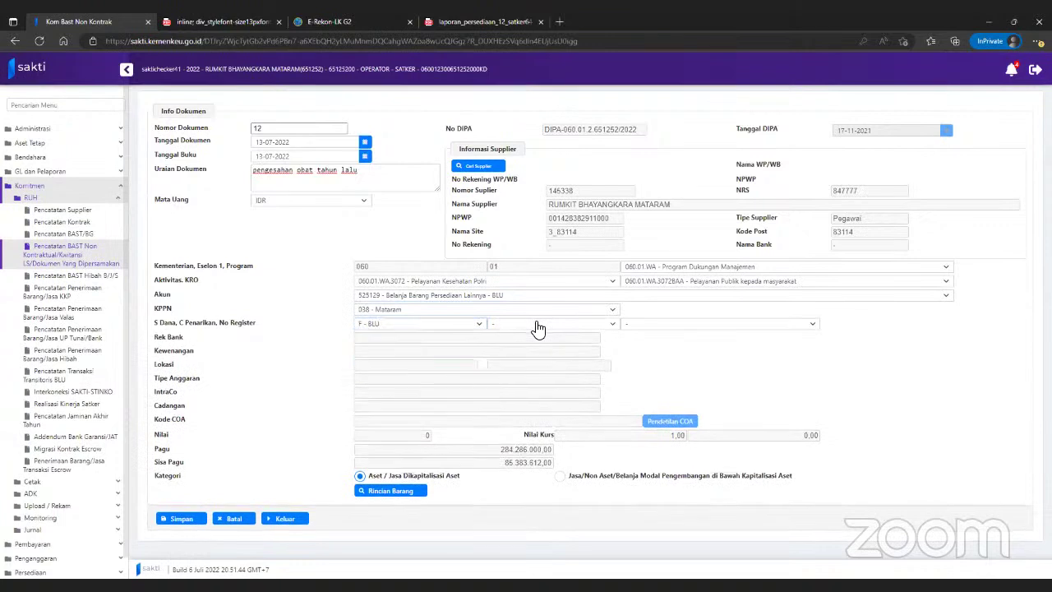
click(536, 323)
click(498, 355)
click(726, 327)
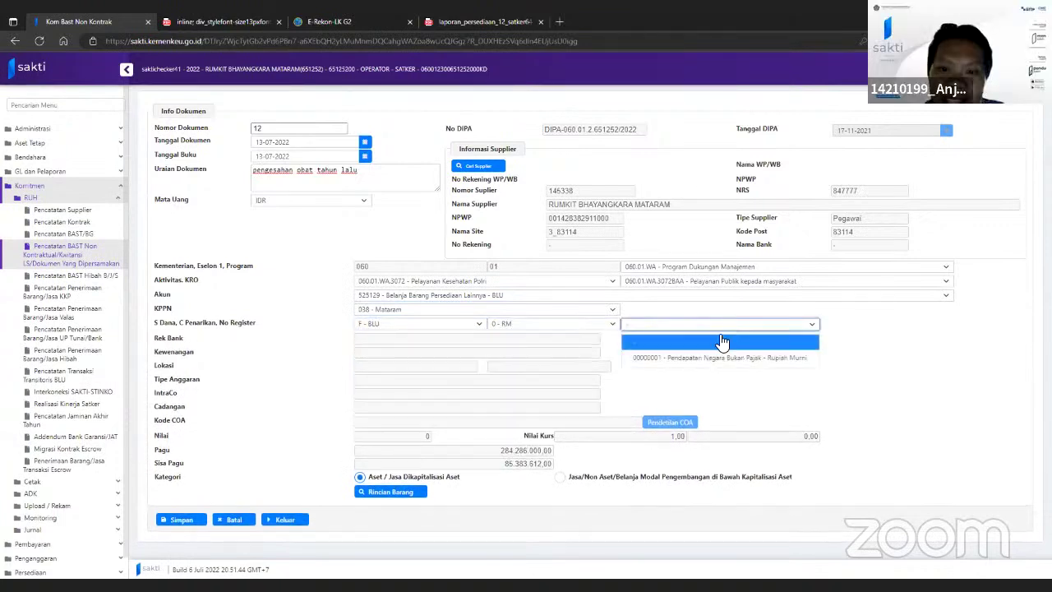
click(709, 357)
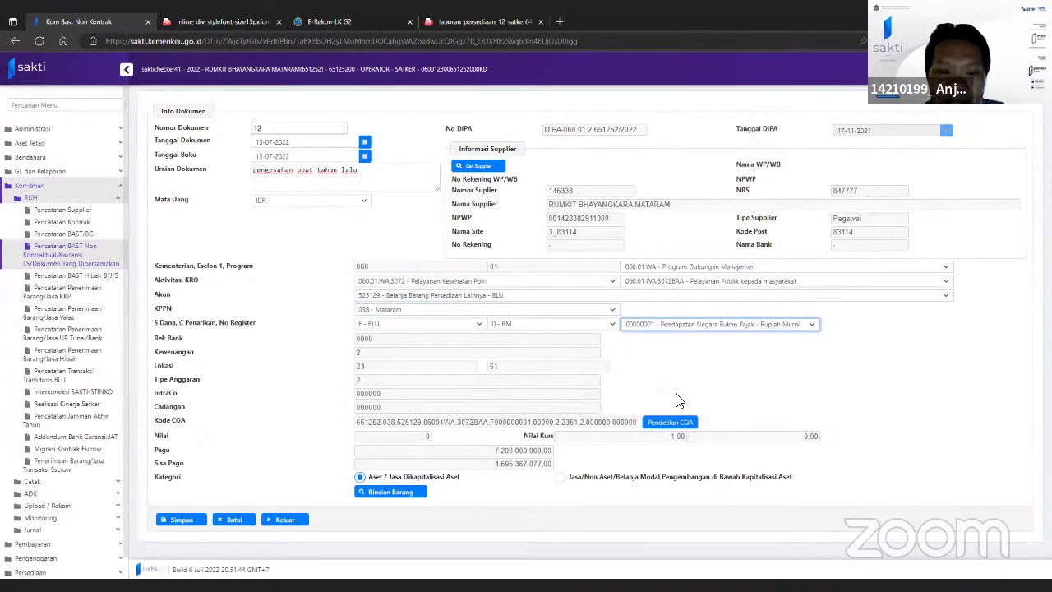
Add a COA detail line for item 000443 Belanja Obat-obatan worth 1.000.000.000 and save it
click(682, 423)
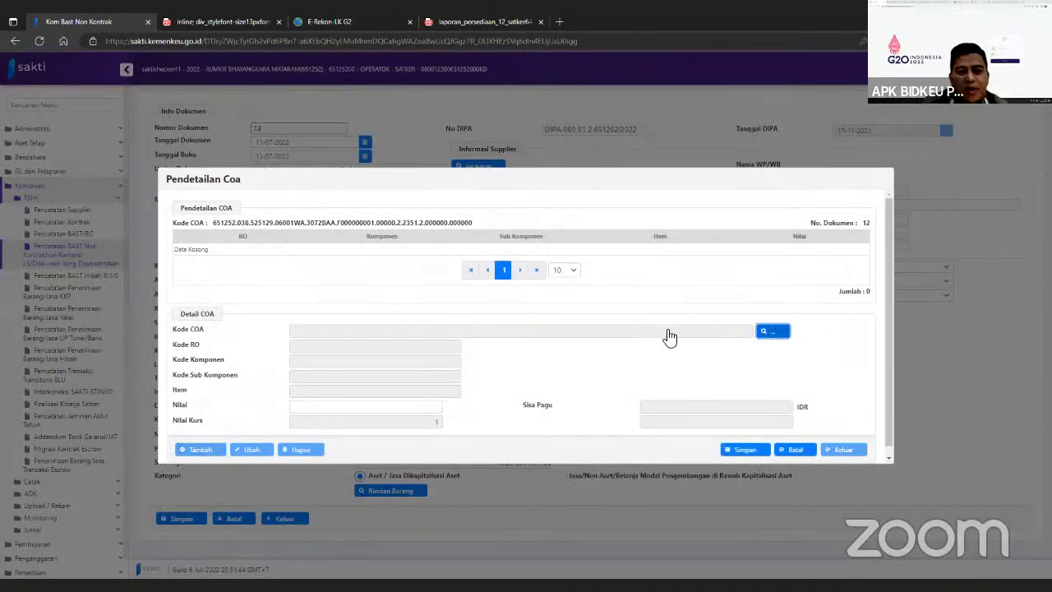
click(735, 333)
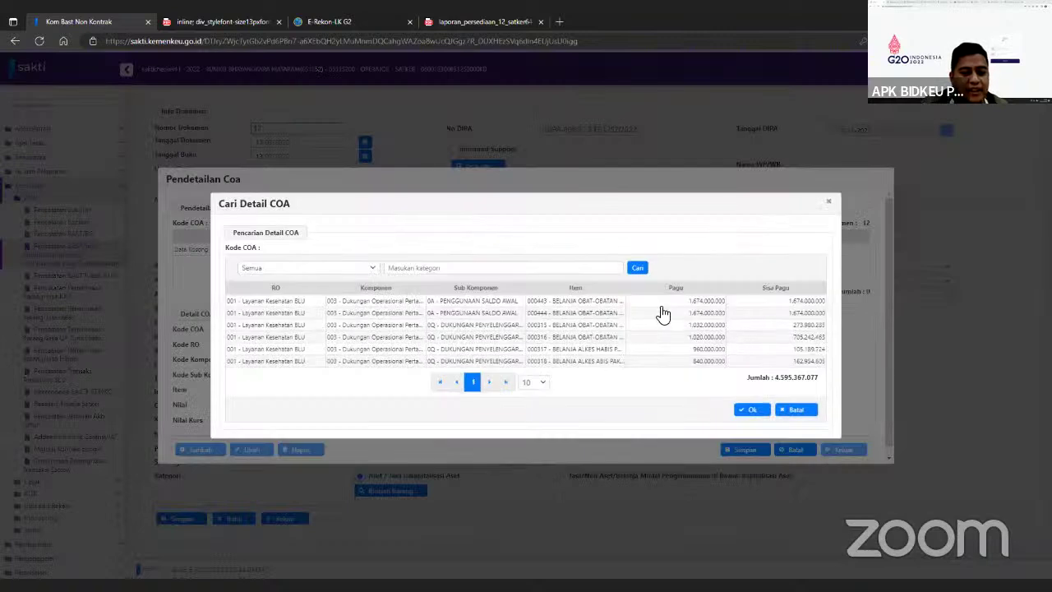
click(662, 305)
click(748, 410)
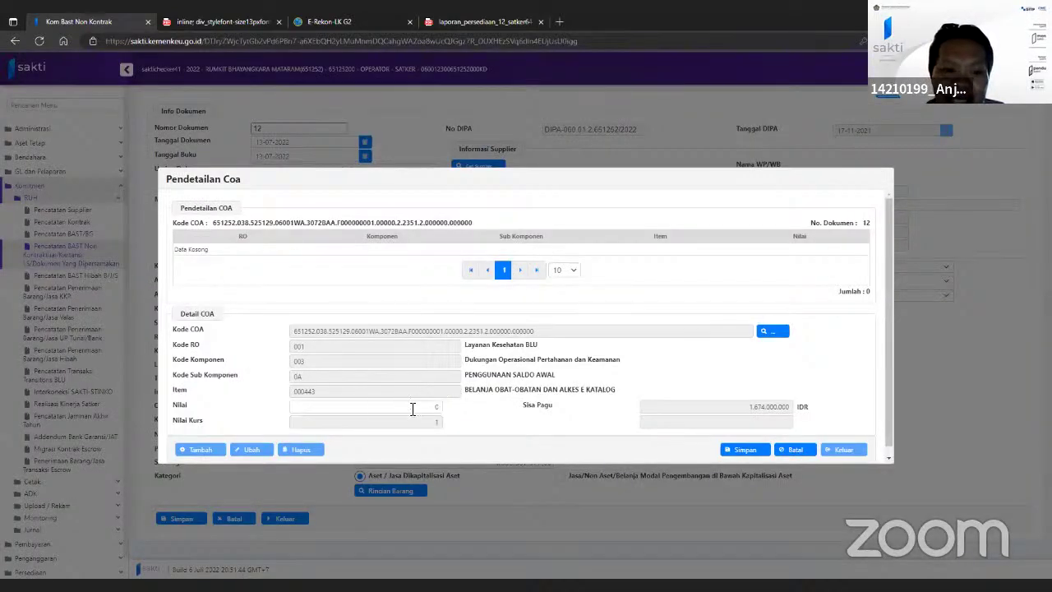
click(413, 409)
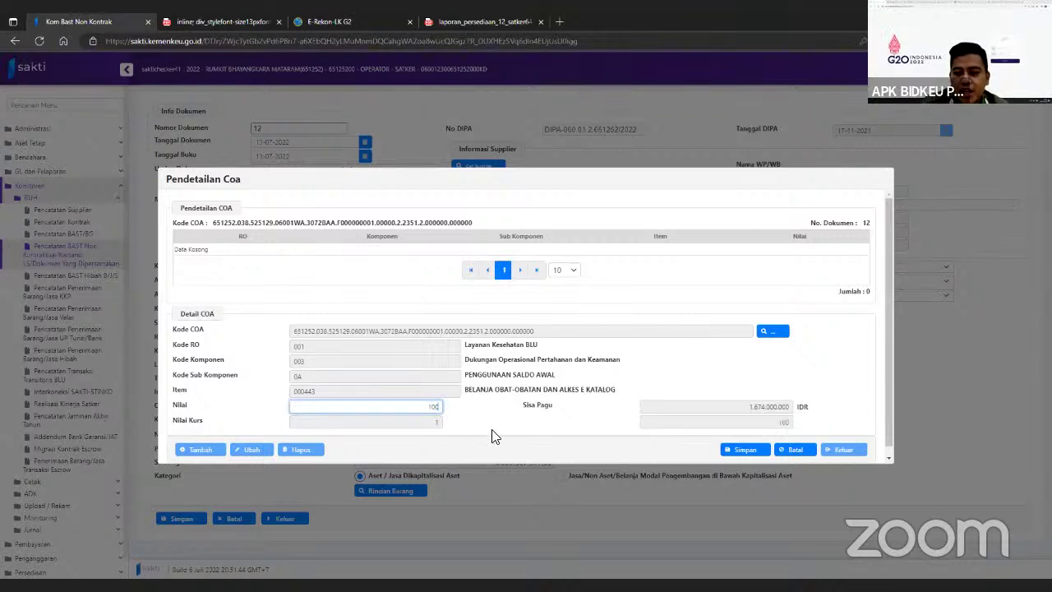
text(000.000.000)
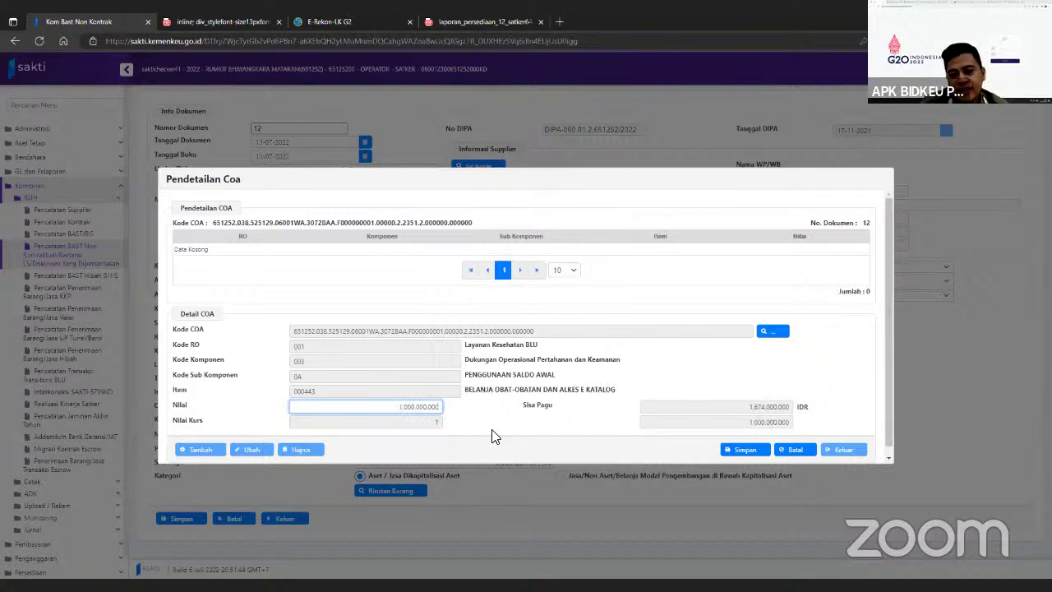
click(729, 442)
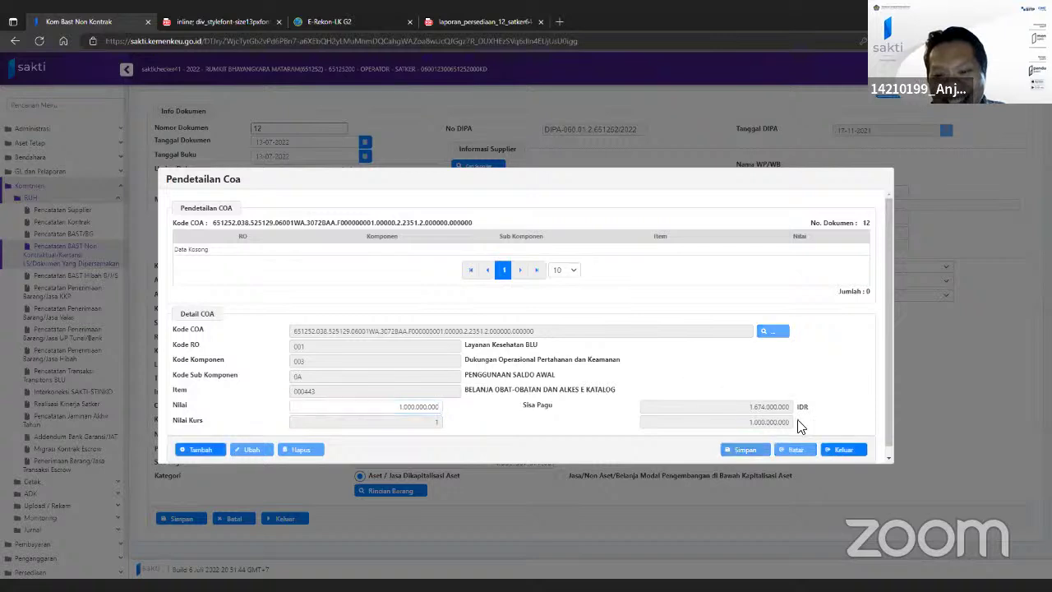
click(845, 452)
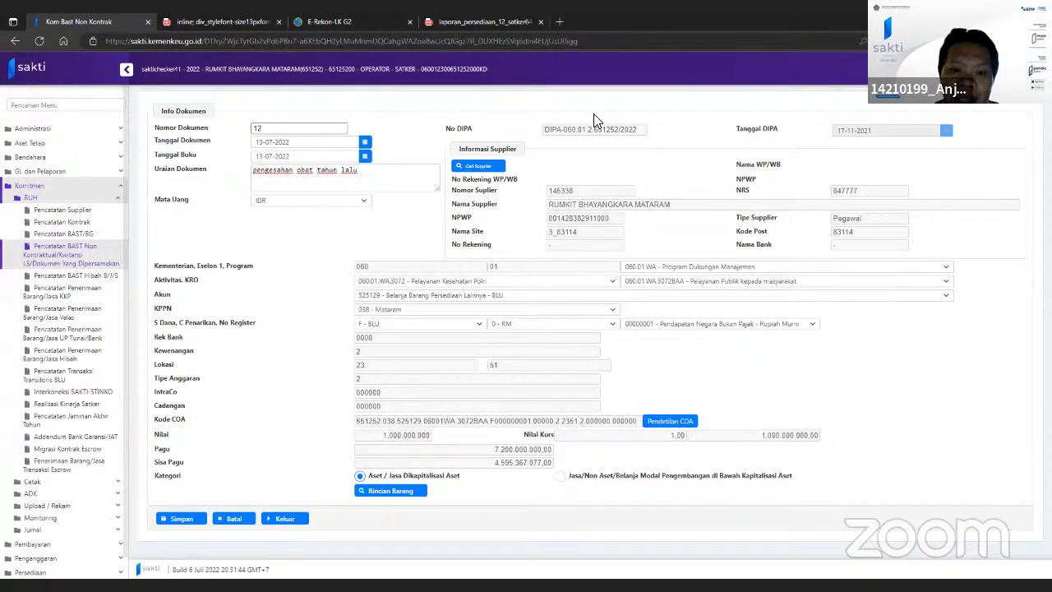
Start a new goods line and pick Obat Cair (Barang Konsumsi) via a name search for 'obat ca'
click(419, 493)
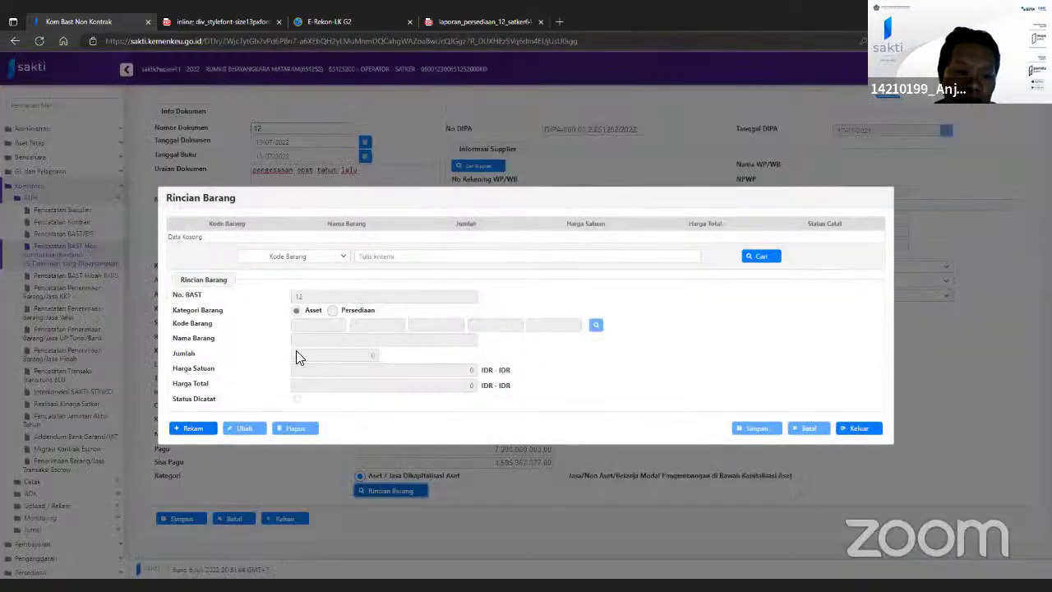
click(197, 430)
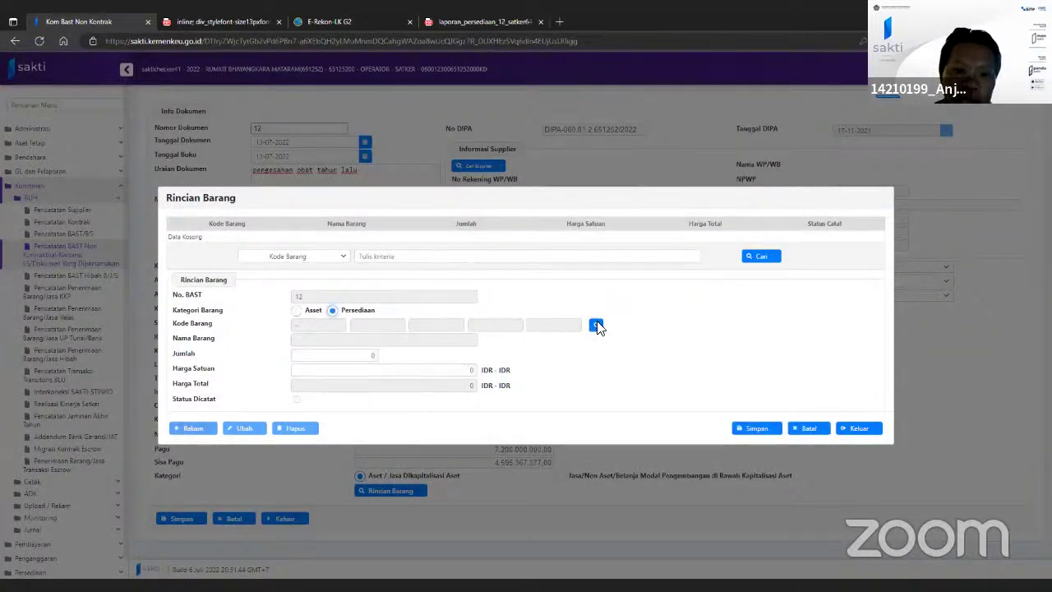
click(599, 327)
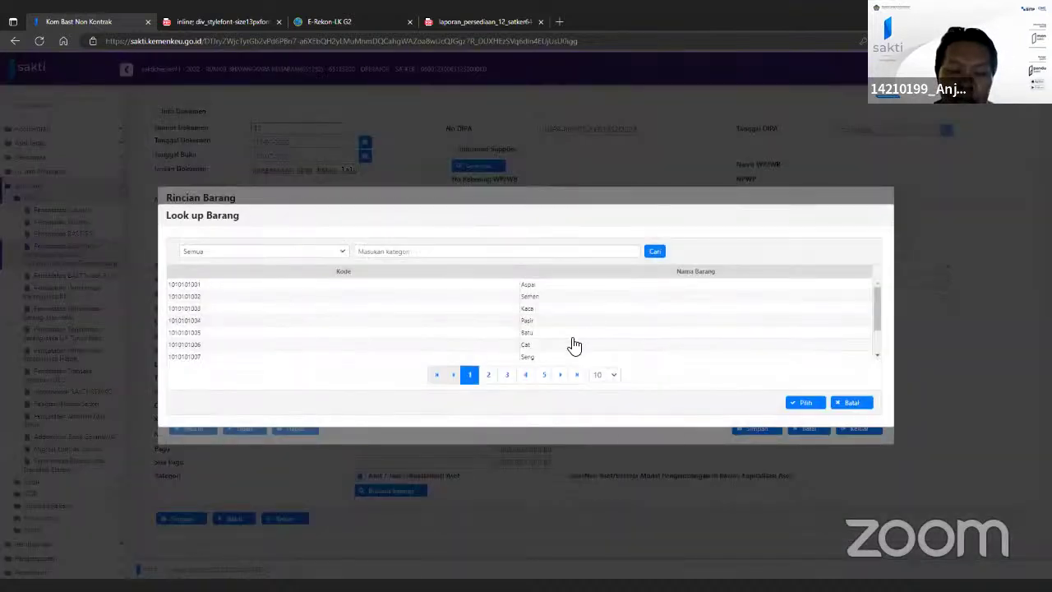
click(282, 259)
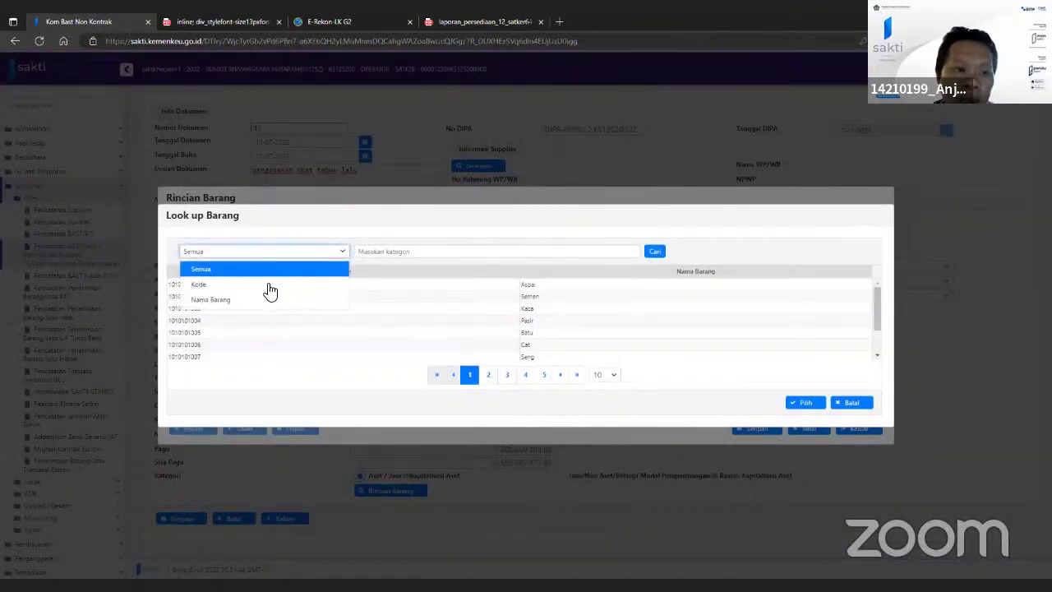
click(267, 286)
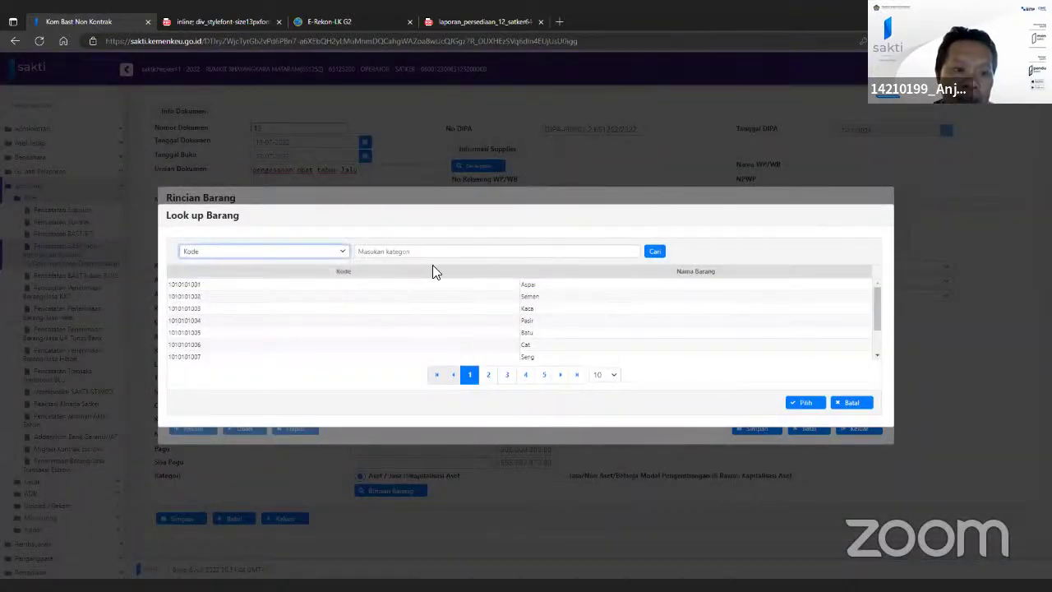
click(307, 255)
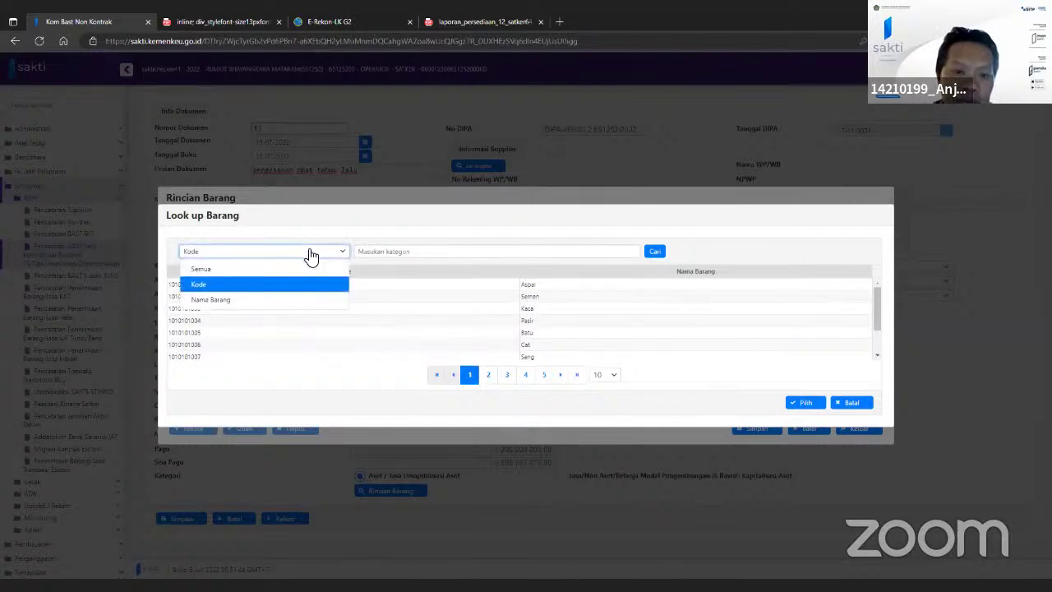
click(291, 301)
click(400, 256)
text(obat ca)
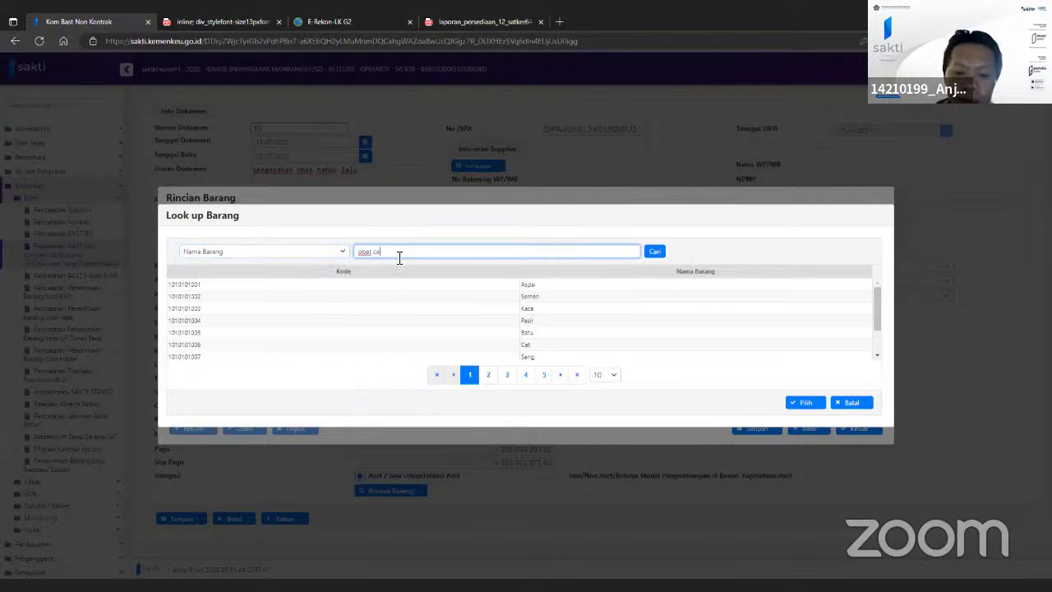
key(Return)
click(503, 302)
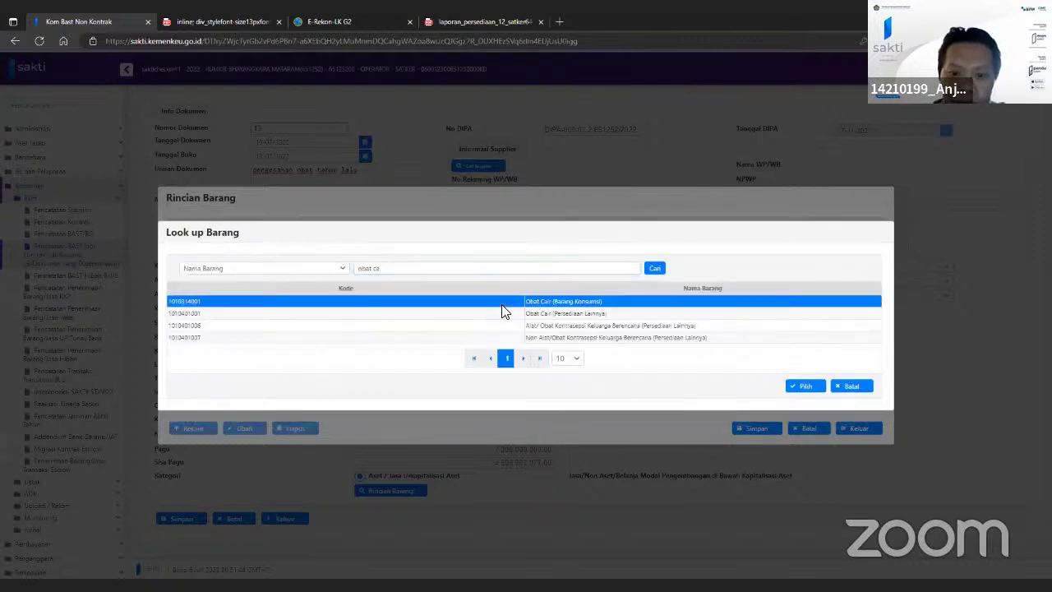
click(817, 392)
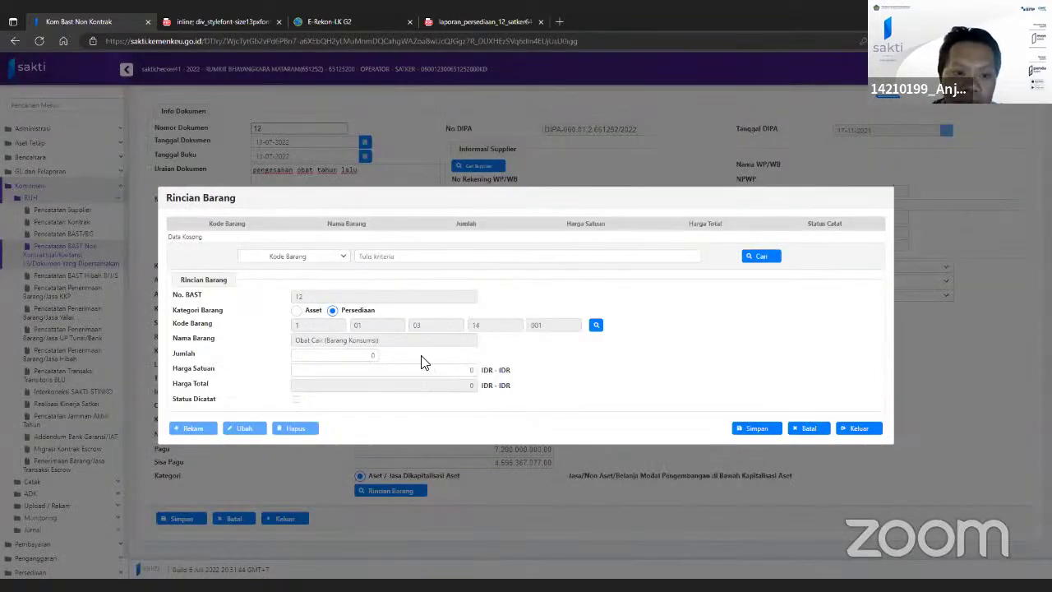
Give the goods line quantity 1 and unit price 500.000.000, then save it
click(370, 355)
text(1)
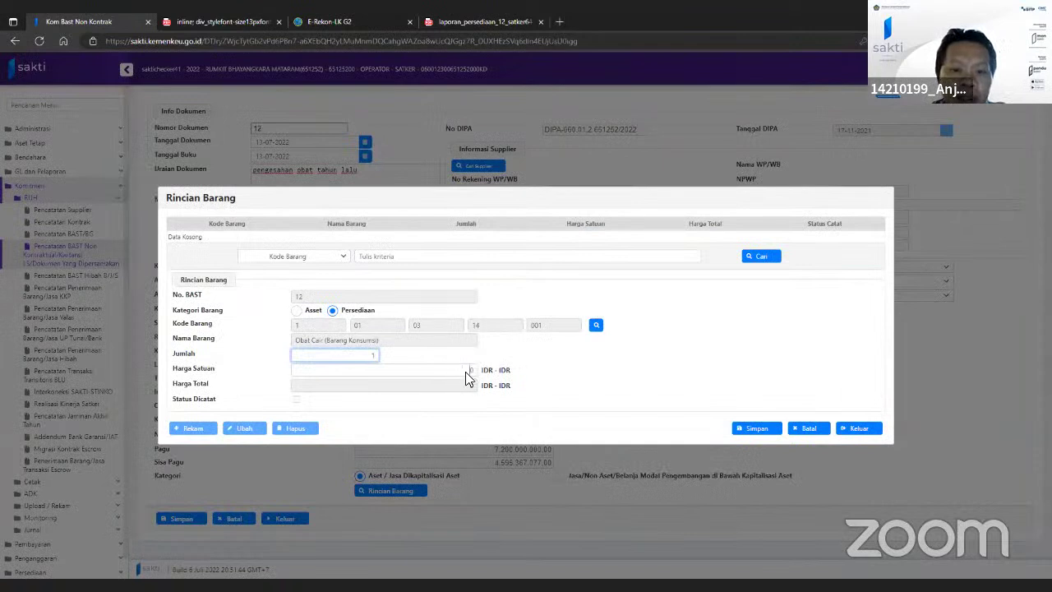
click(468, 374)
drag(561, 207, 465, 222)
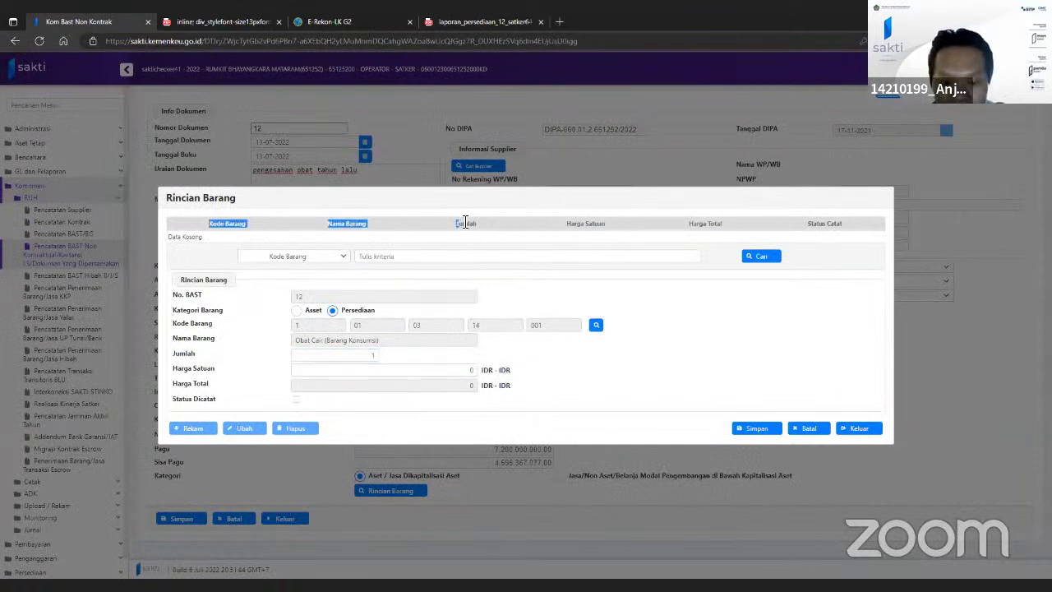
click(462, 370)
text(500.0)
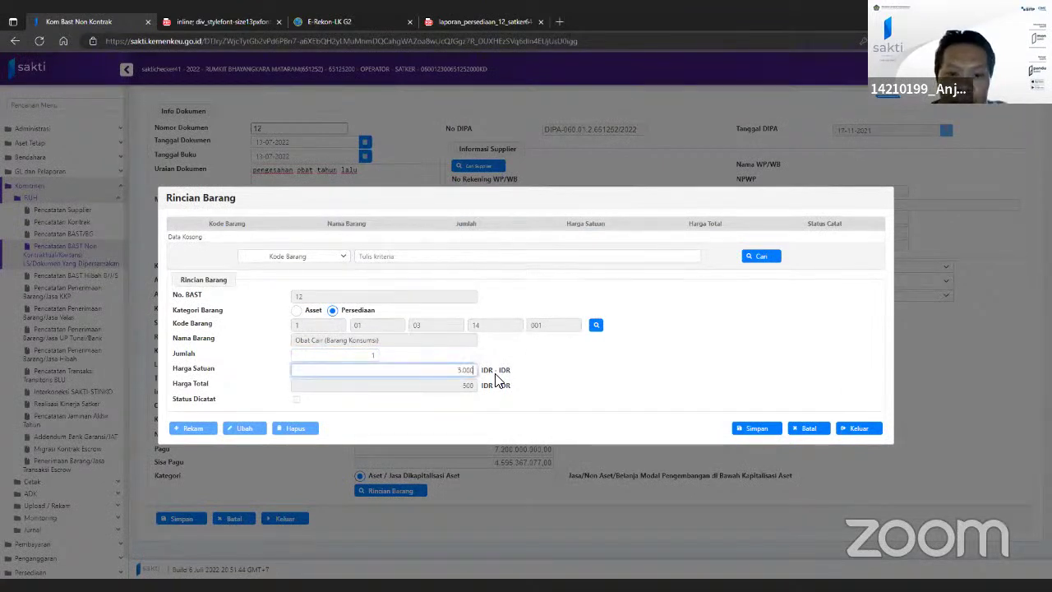
text(00.000)
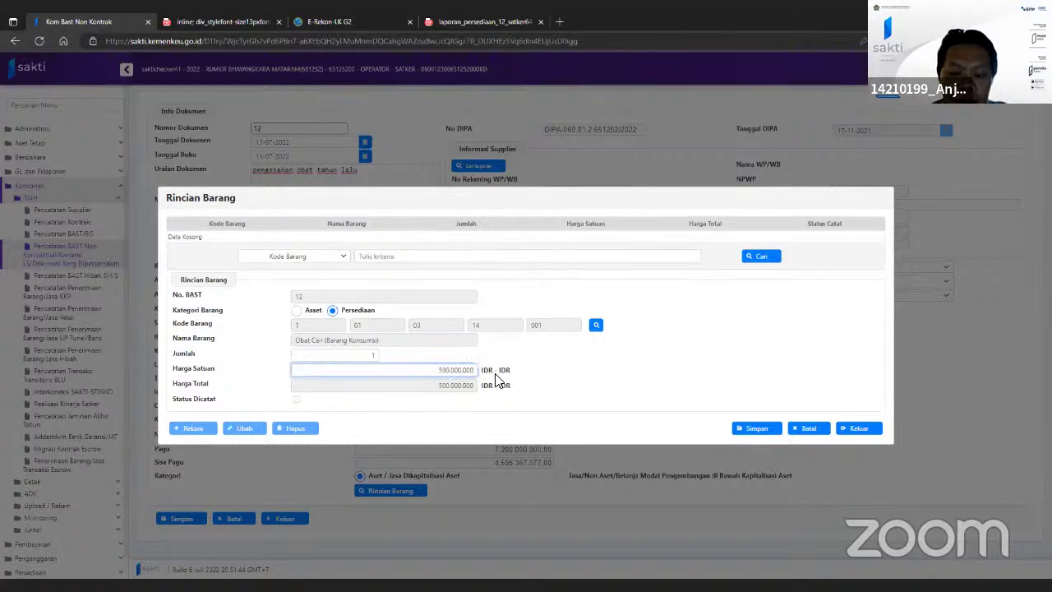
click(748, 432)
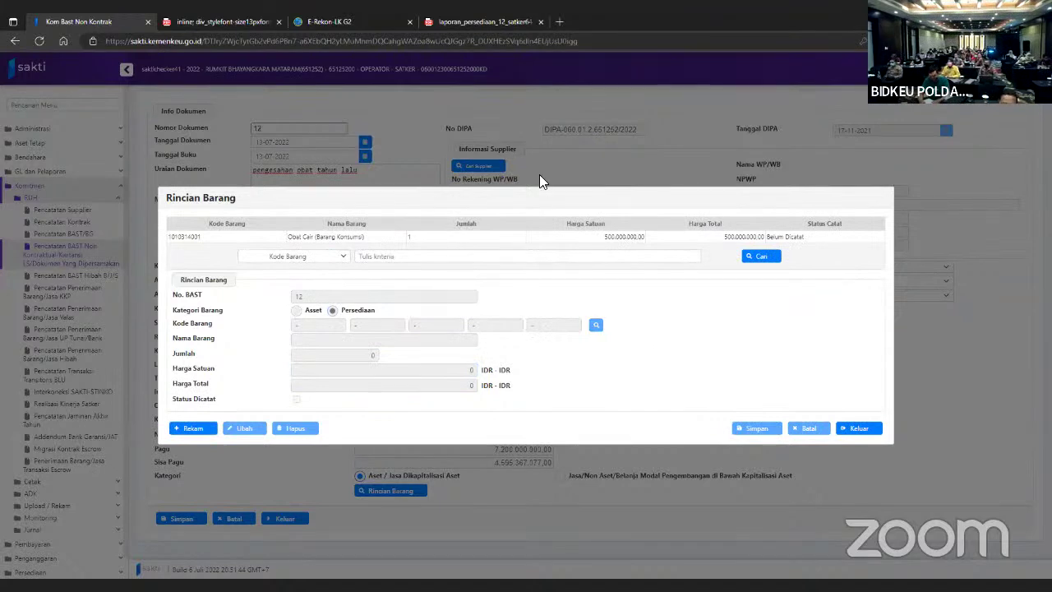
Close Rincian Barang, acknowledge the goods-versus-COA value mismatch warning, and exit the BAST form
click(872, 429)
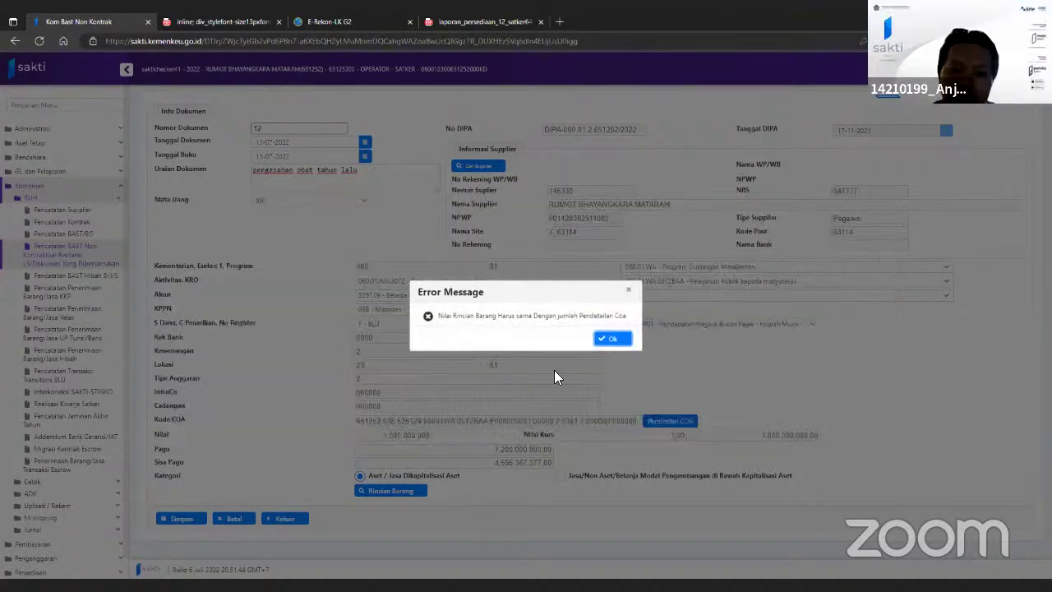
click(606, 339)
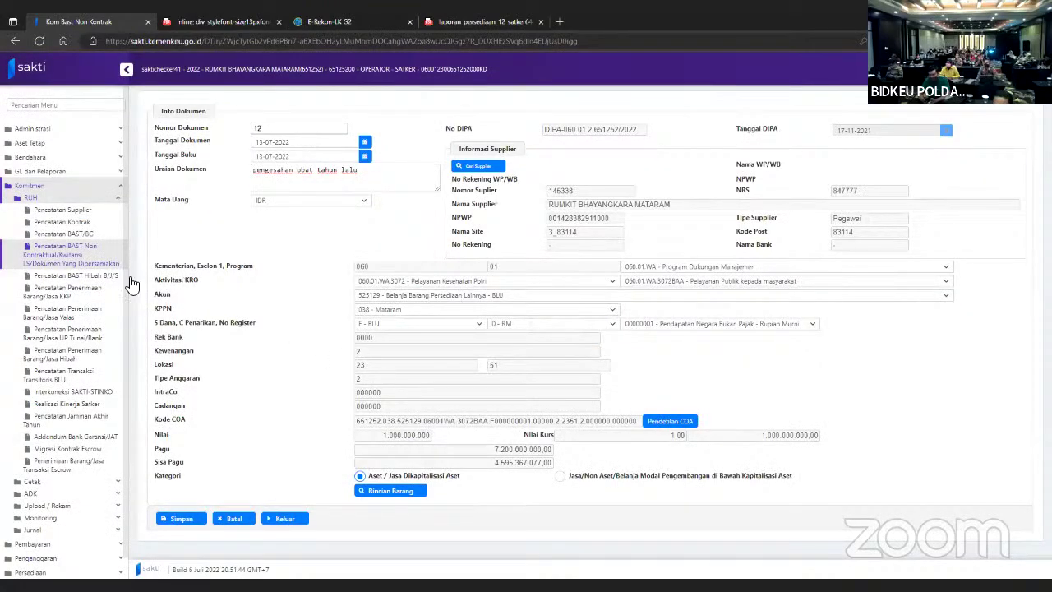
scroll(104, 319, down, 1)
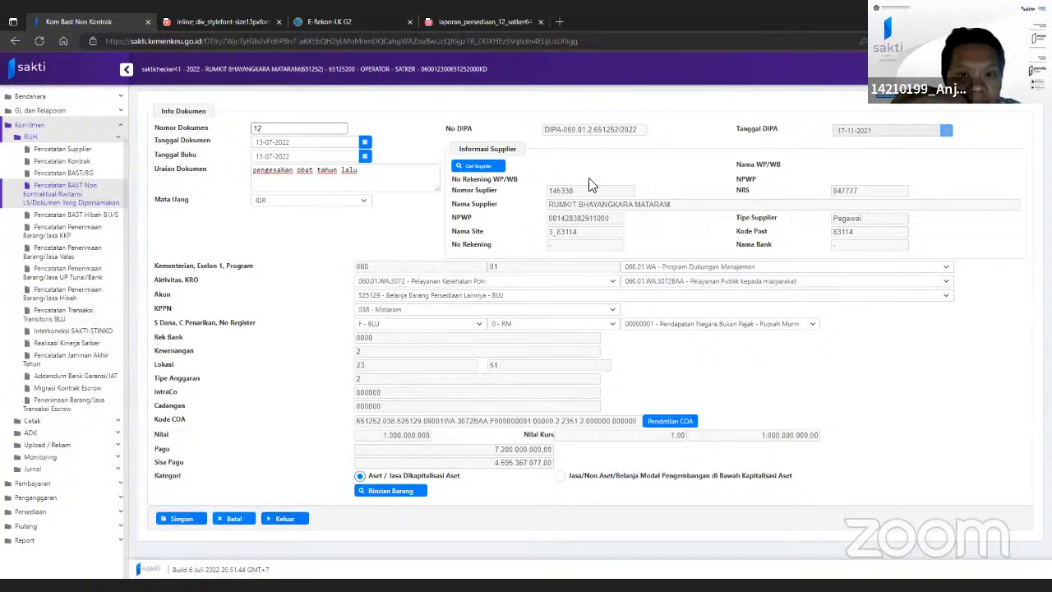
click(285, 520)
Confirm leaving the form and review the Daftar Dokumen list of BAST documents
click(549, 339)
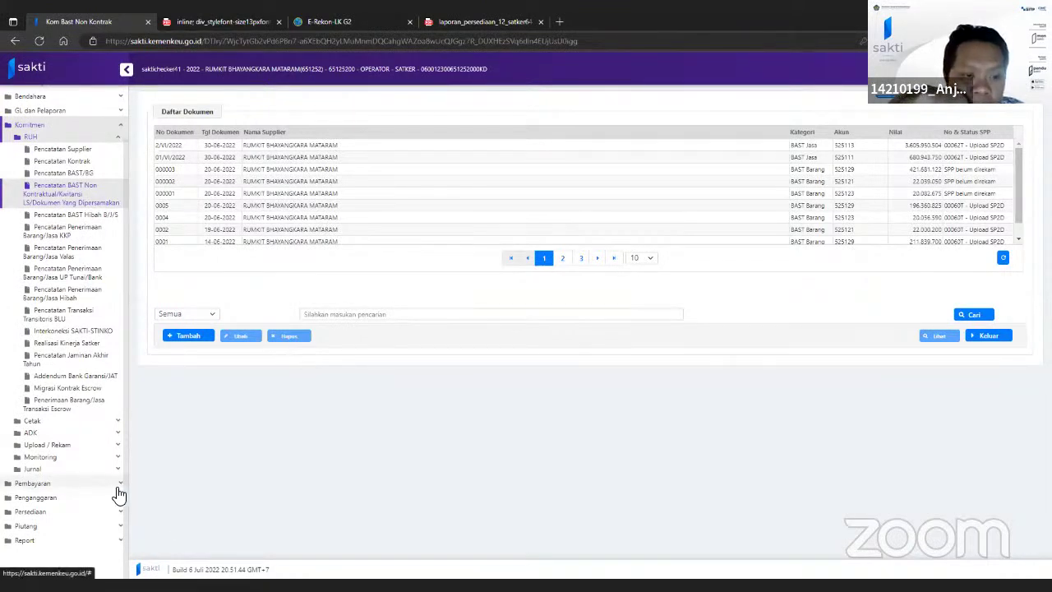
scroll(118, 494, up, 1)
scroll(118, 494, down, 1)
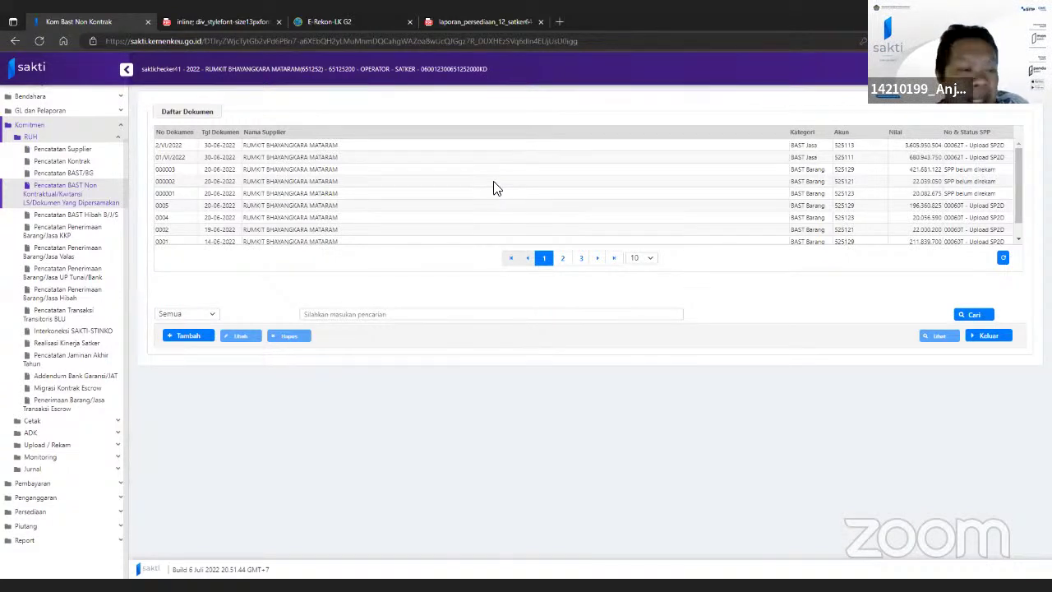
scroll(78, 480, up, 1)
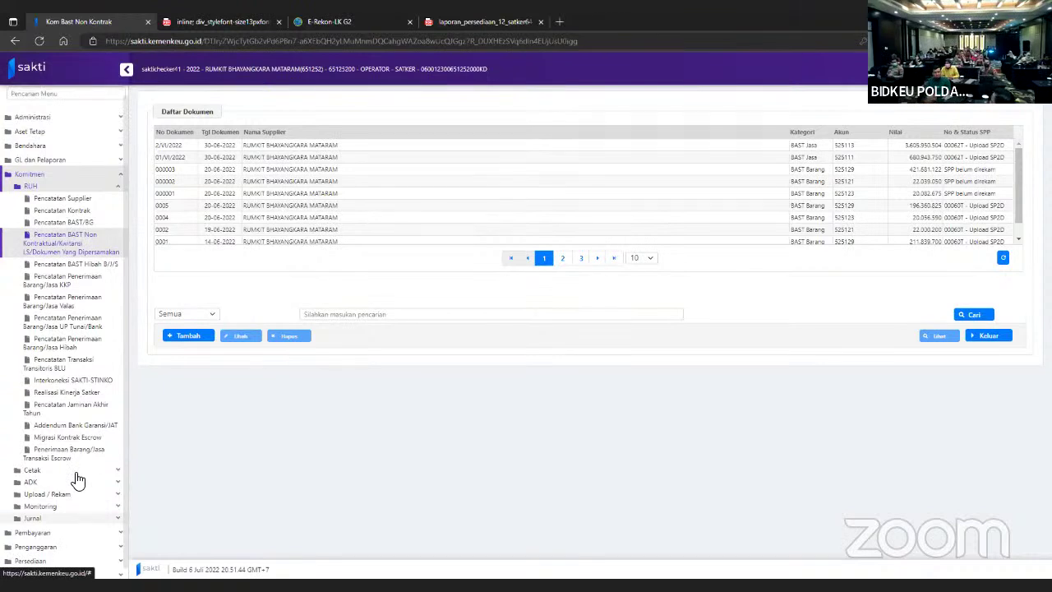
scroll(78, 479, down, 1)
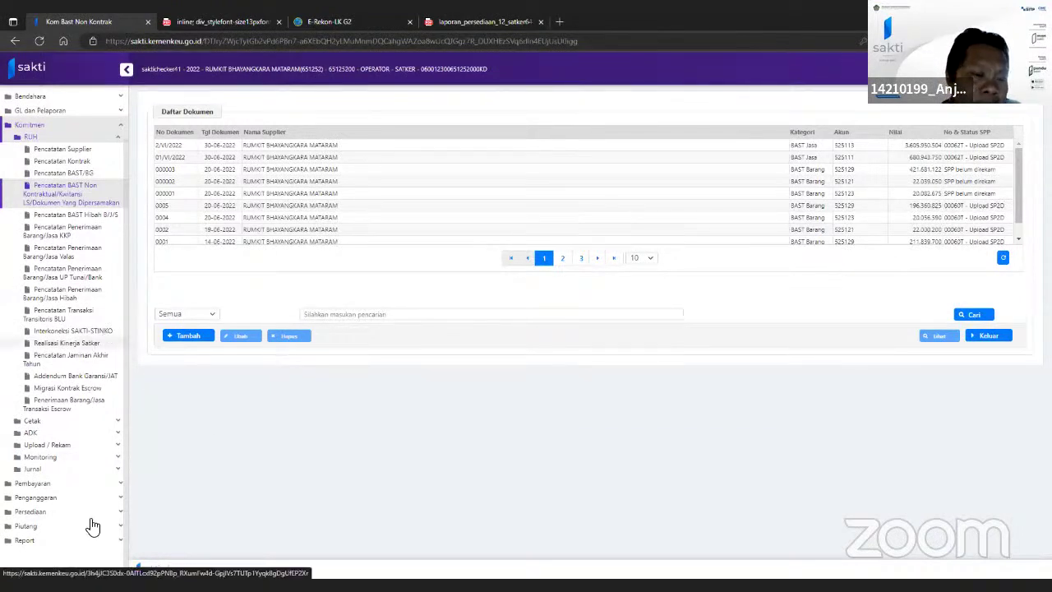
Collapse Komitmen and go to Persediaan > Koreksi > Koreksi Jumlah
scroll(78, 135, up, 5)
click(74, 187)
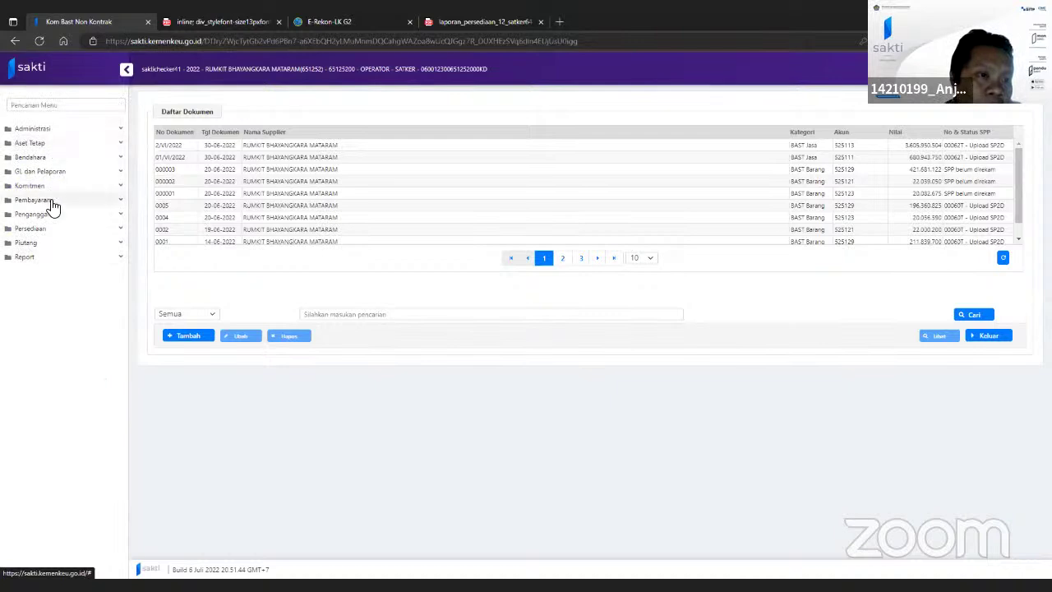
click(51, 230)
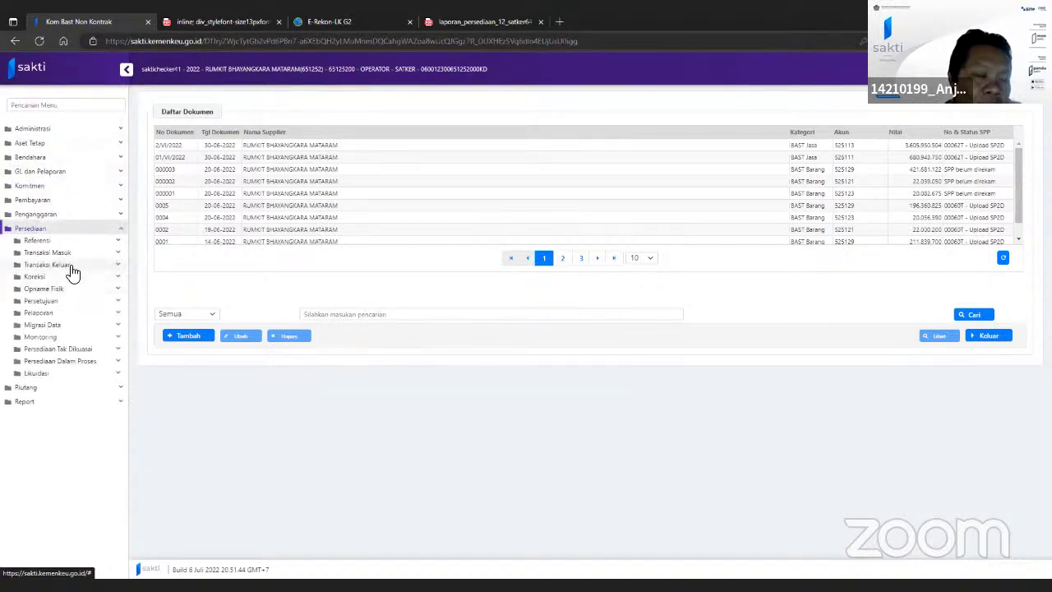
click(68, 277)
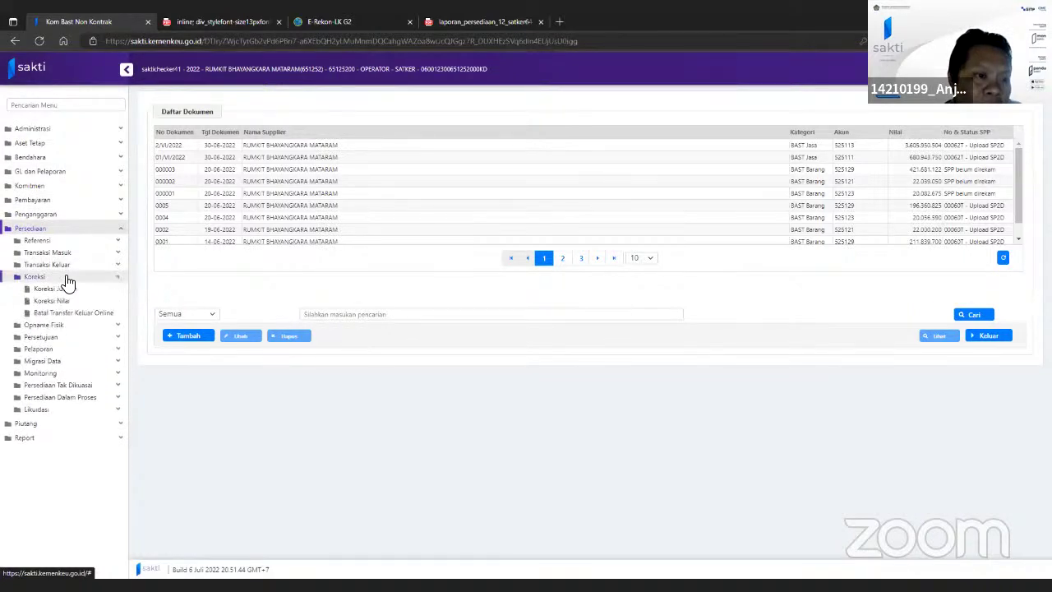
click(64, 291)
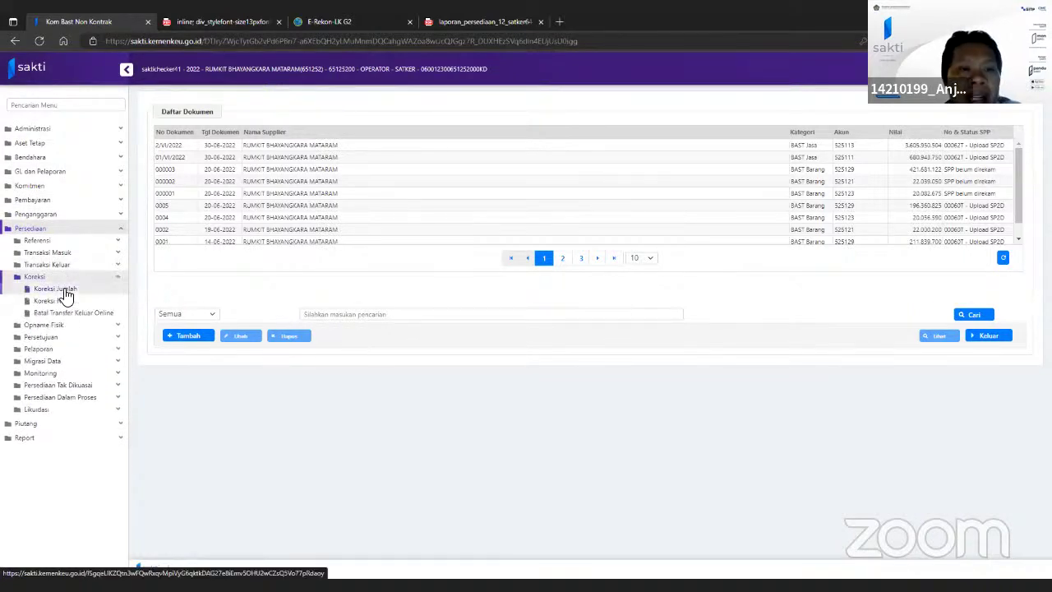
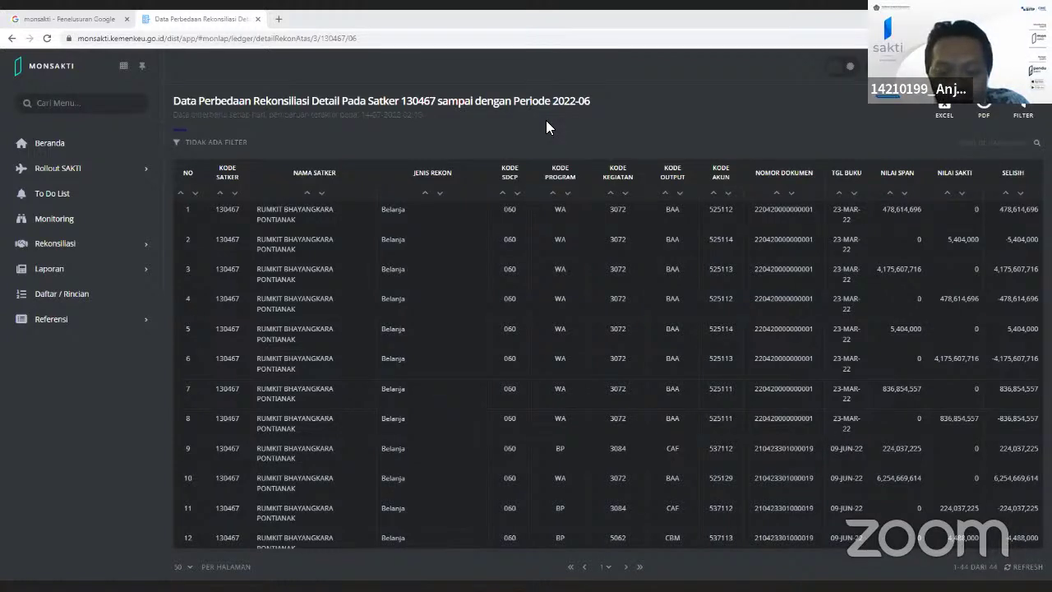
Open the Rekon SAKTI - SPAN reconciliation summary from the Rekonsiliasi menu
scroll(71, 239, down, 4)
click(58, 244)
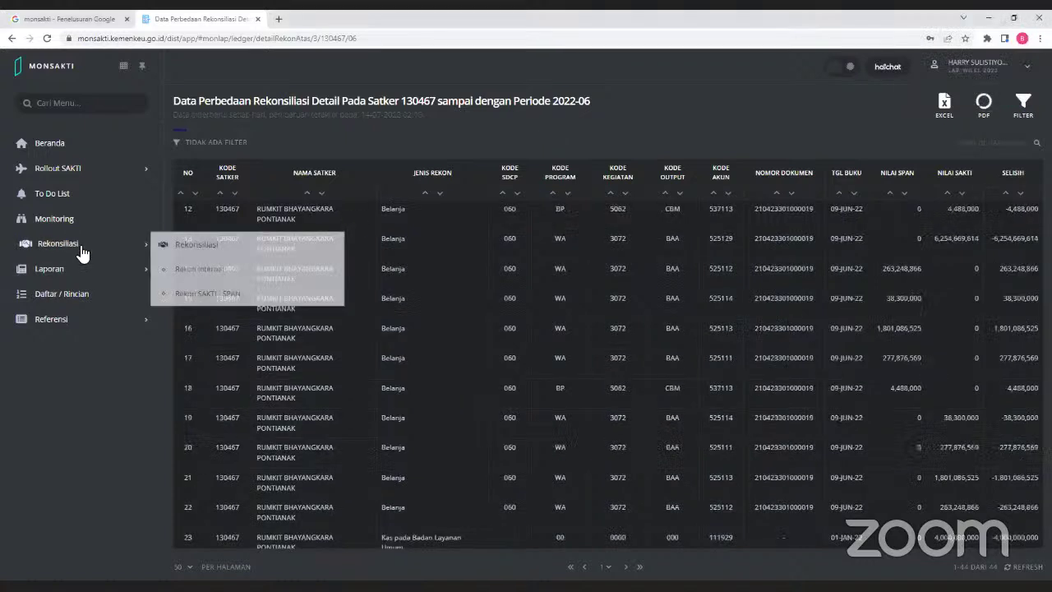
click(210, 294)
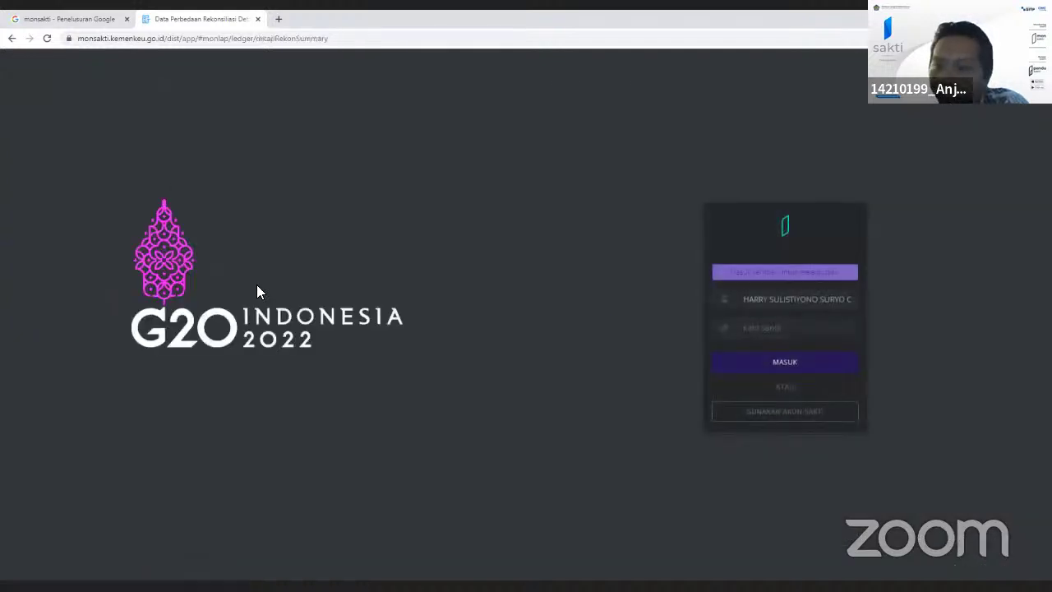
Replace the login username with the saved SAKTI credentials and choose GUNAKAN AKUN SAKTI
click(827, 290)
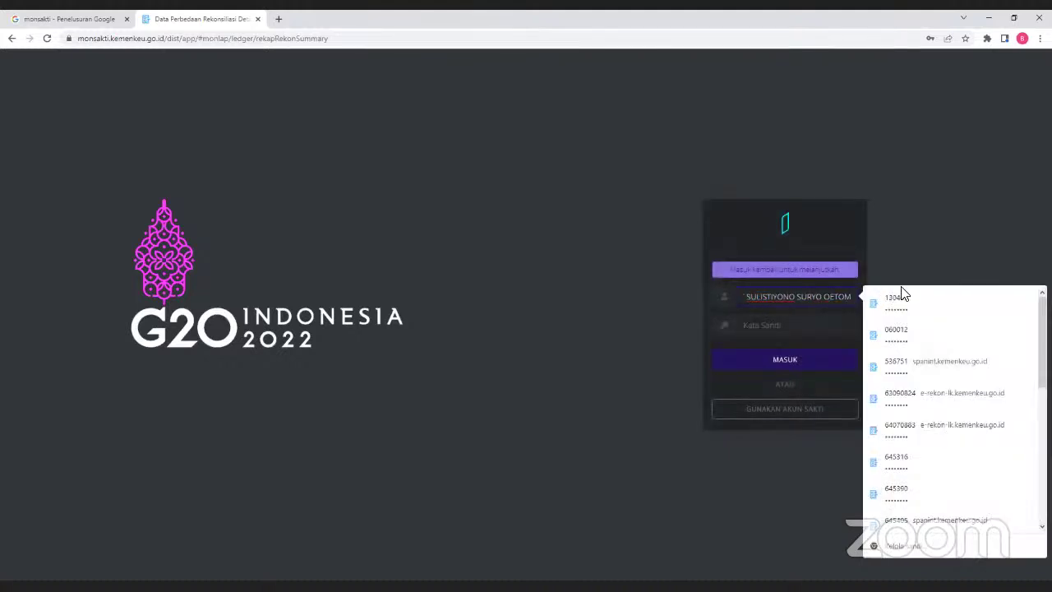
click(806, 287)
drag(850, 298, 702, 301)
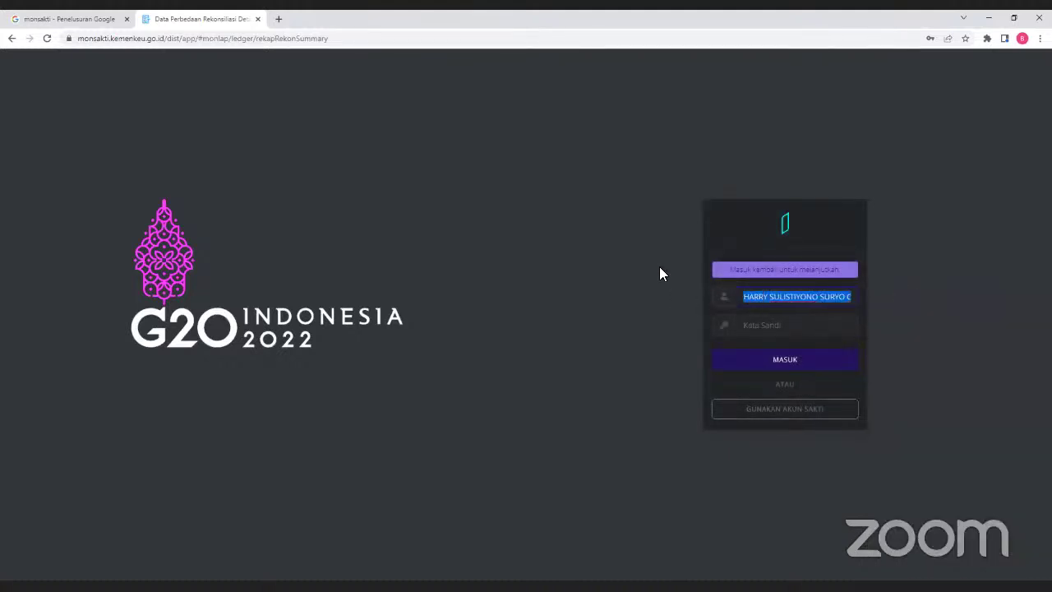
key(BackSpace)
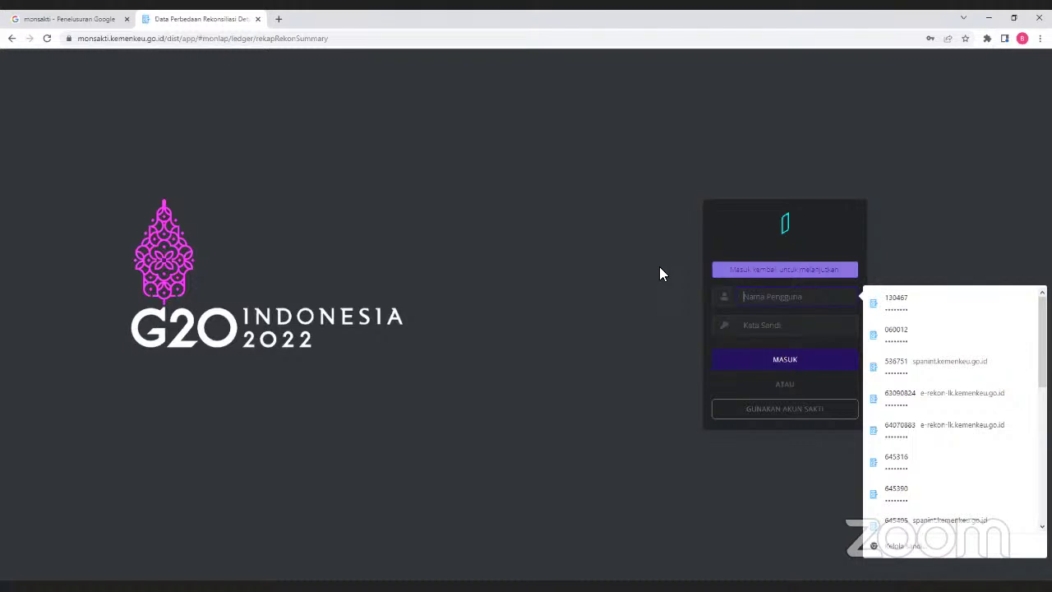
text(oip)
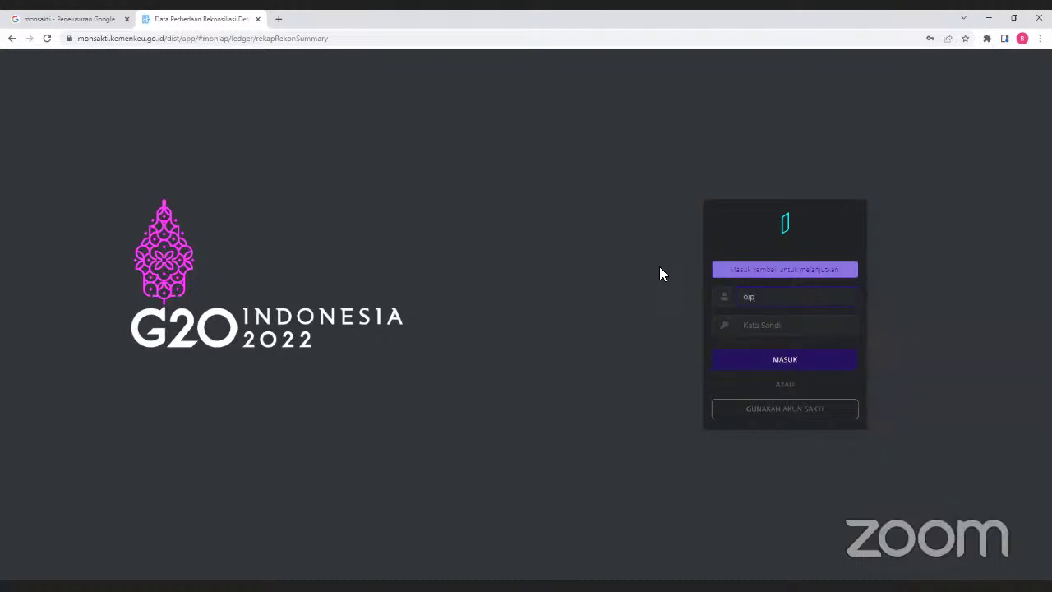
key(BackSpace)
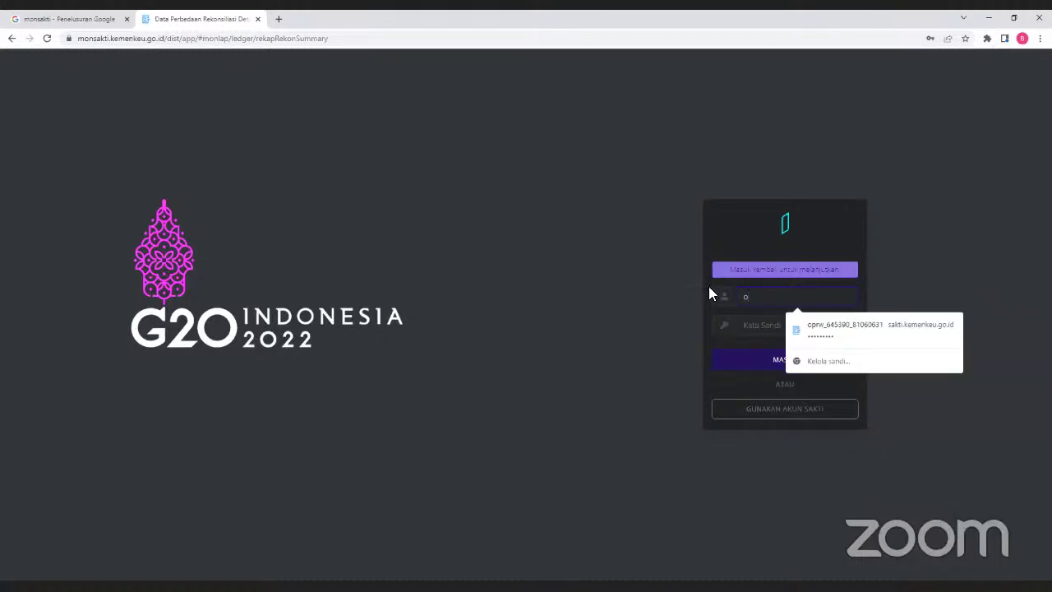
click(886, 326)
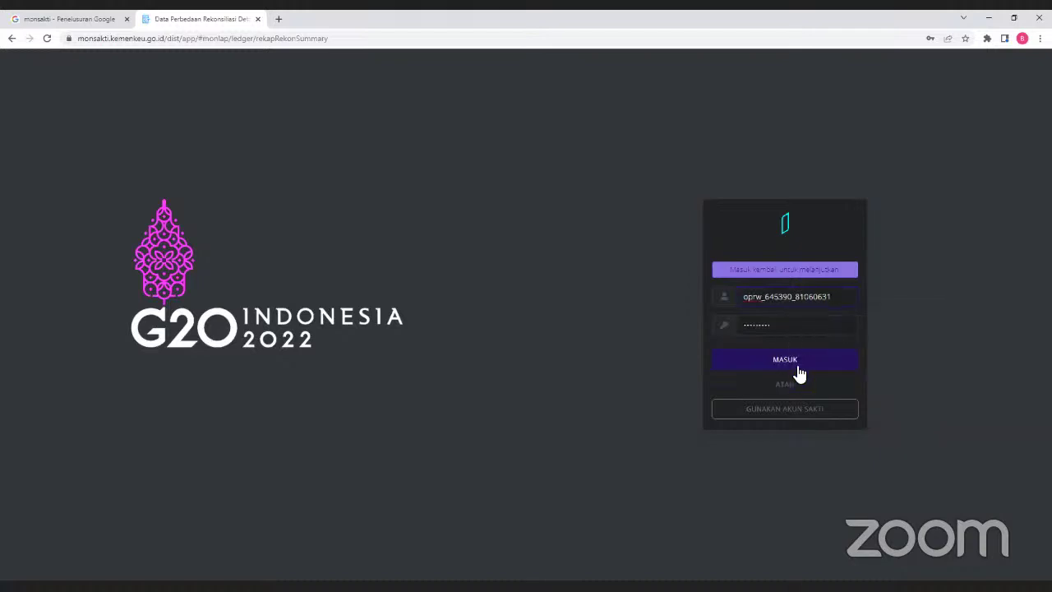
click(790, 411)
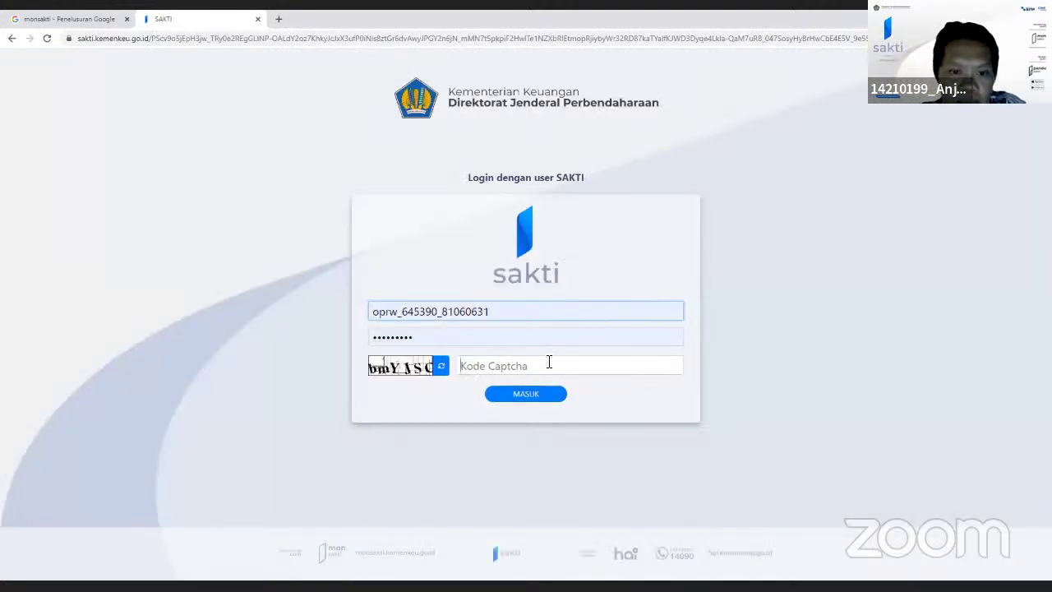
Enter the captcha and submit the SAKTI login, retyping a fresh captcha after the first is rejected
click(548, 362)
text(bmY)
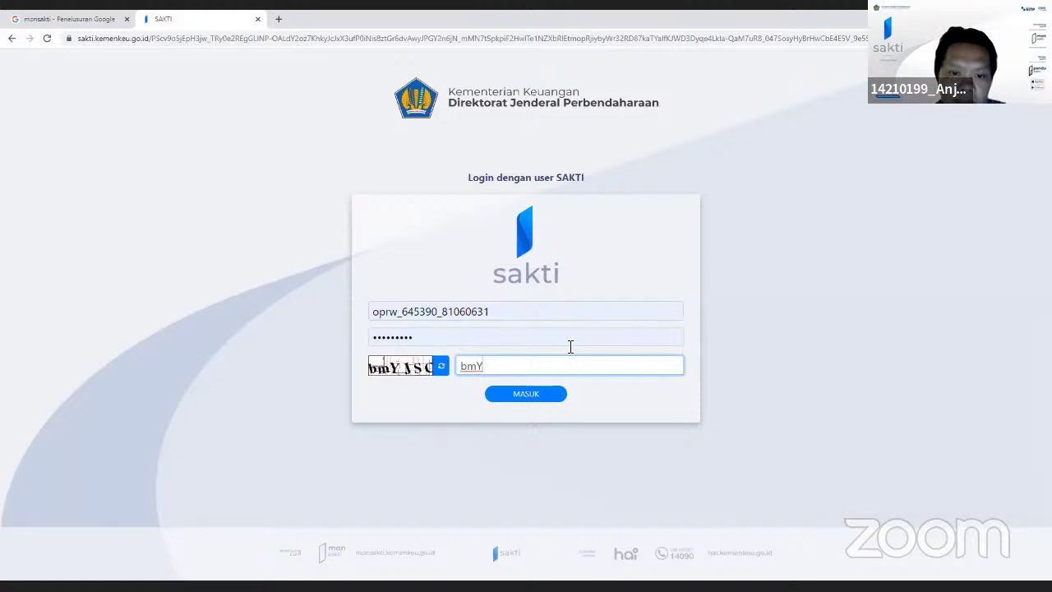
text(ASC)
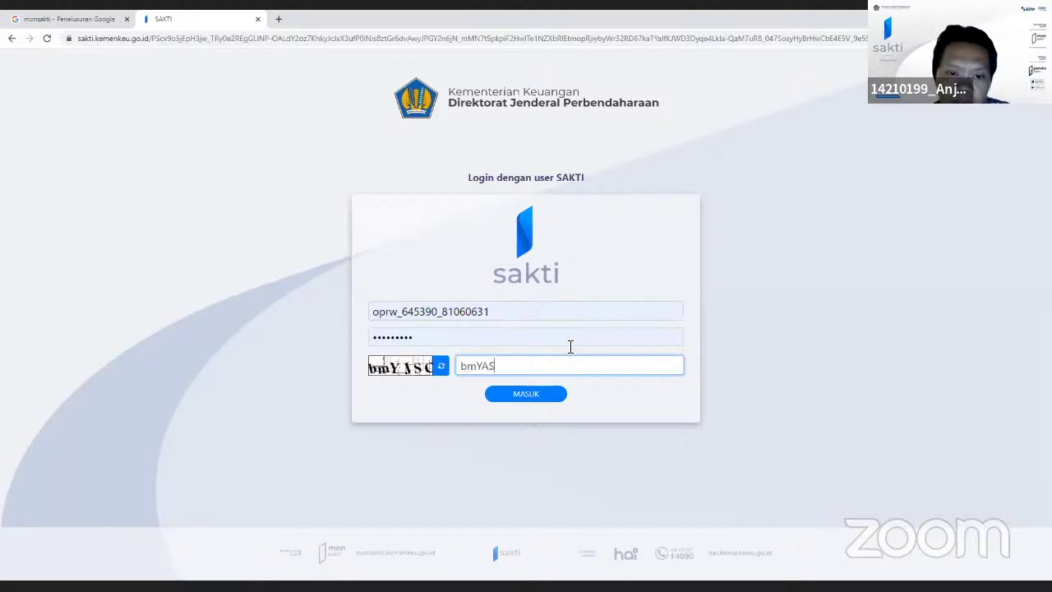
click(536, 395)
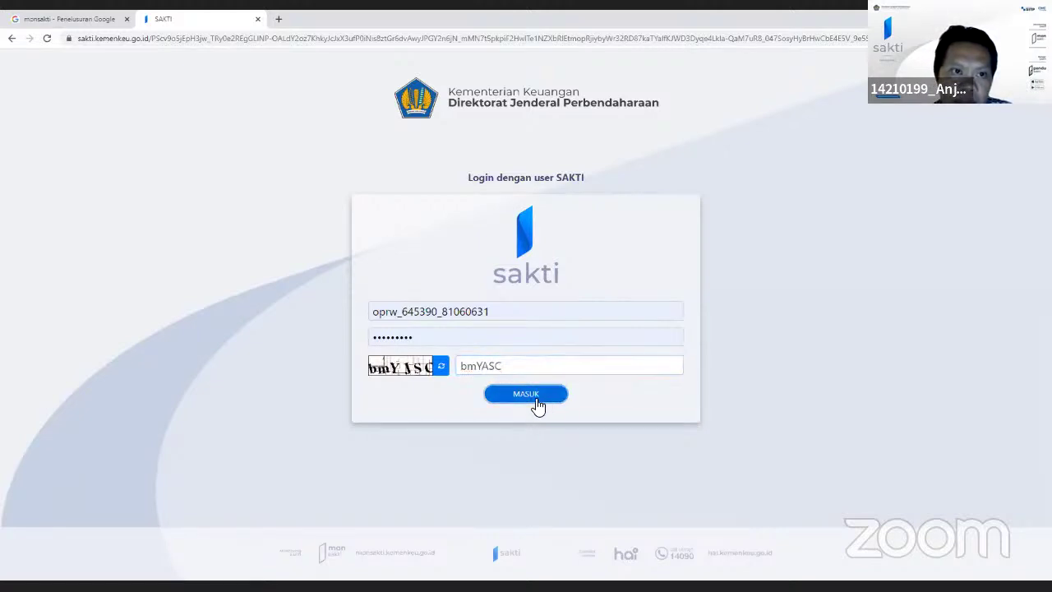
double_click(526, 368)
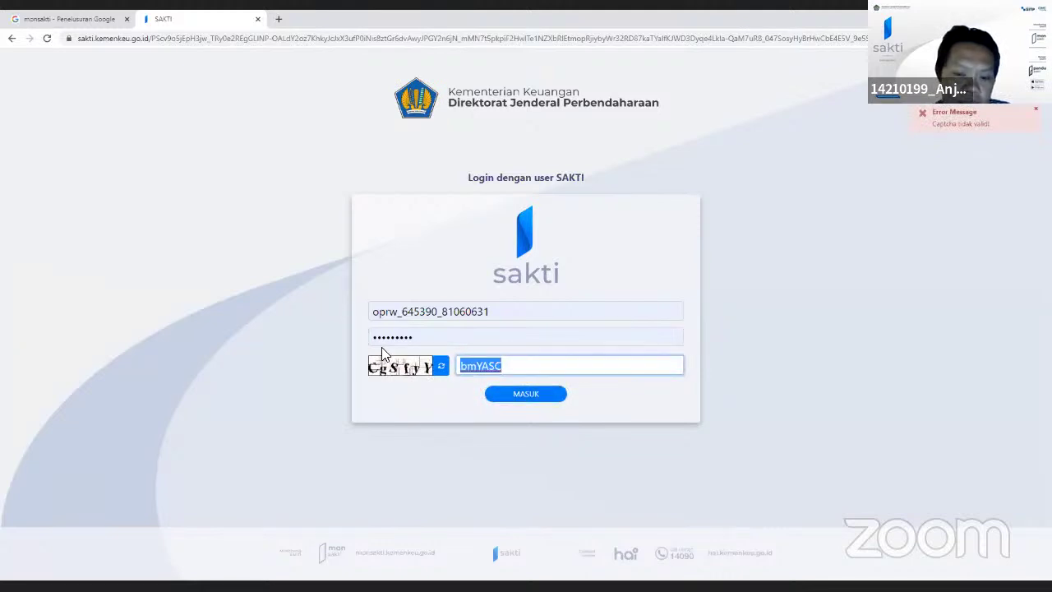
text(CgS)
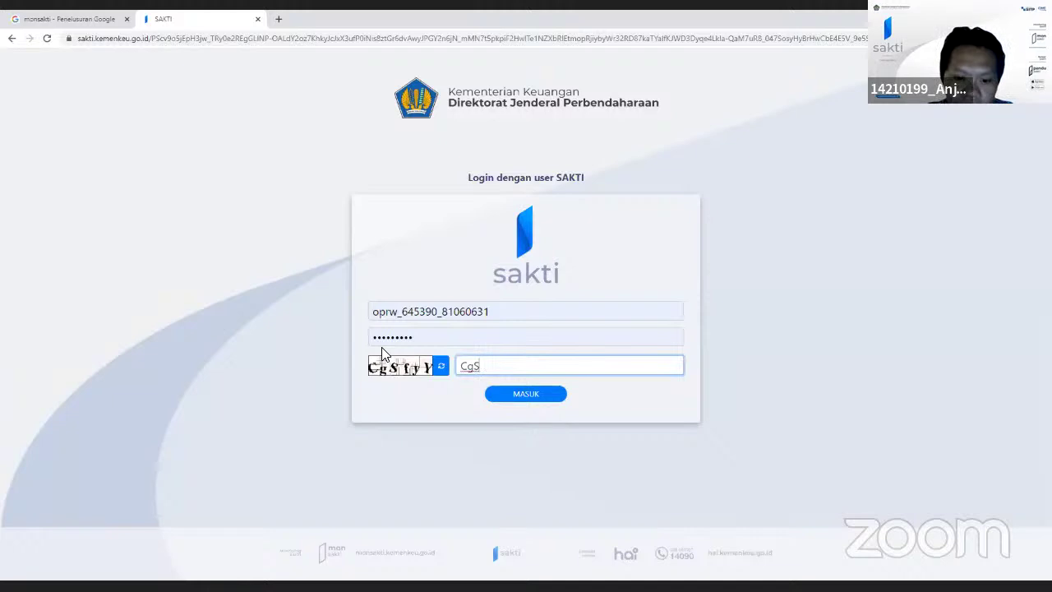
text(fyY)
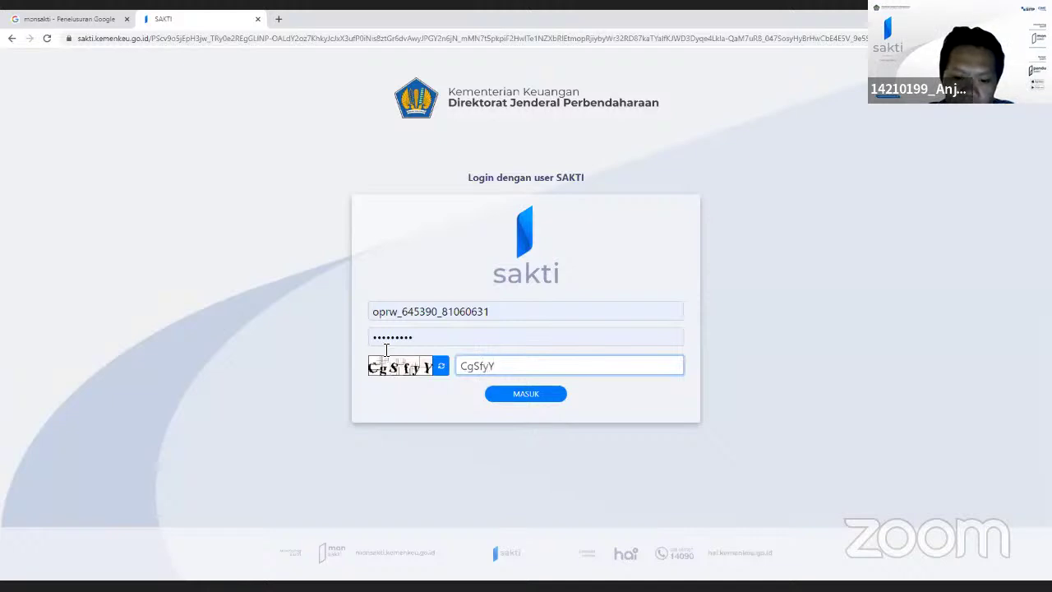
click(531, 395)
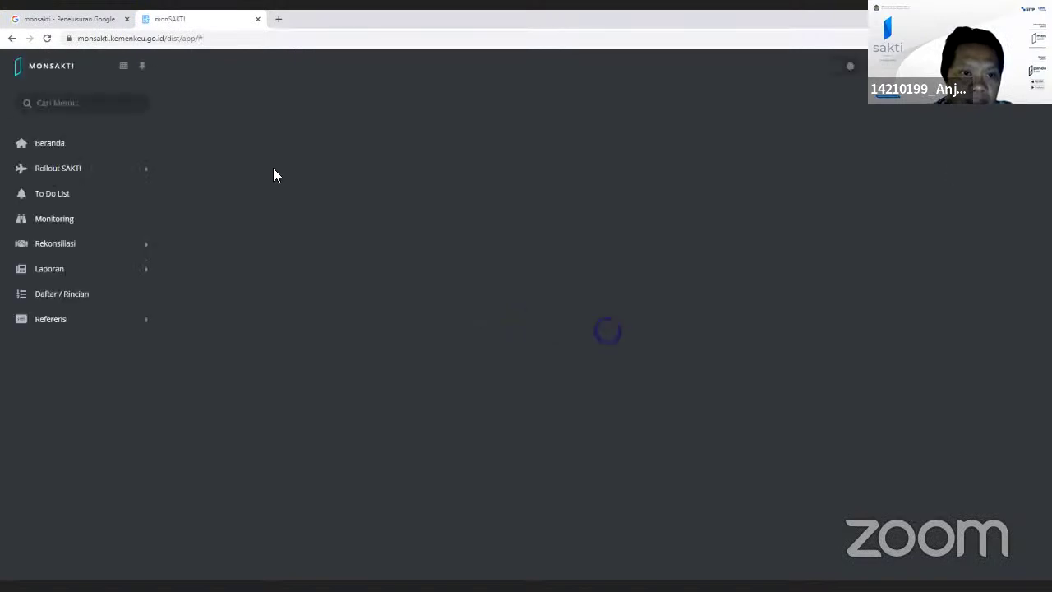
Reopen the SAKTI–SPAN summary and open row 1's red TDK Rupiah value in a new tab
click(82, 245)
click(214, 293)
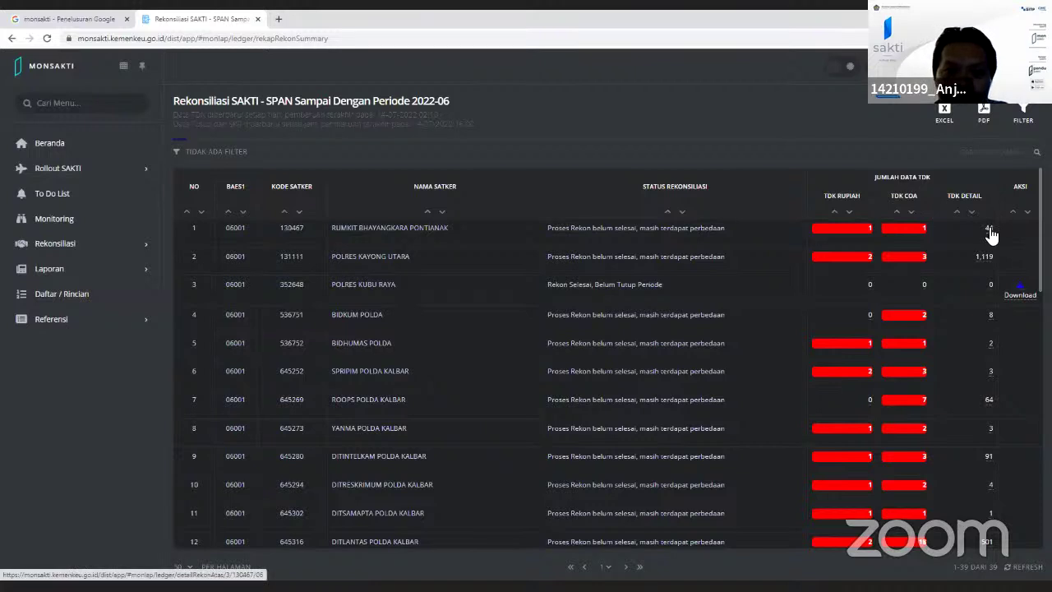
right_click(988, 230)
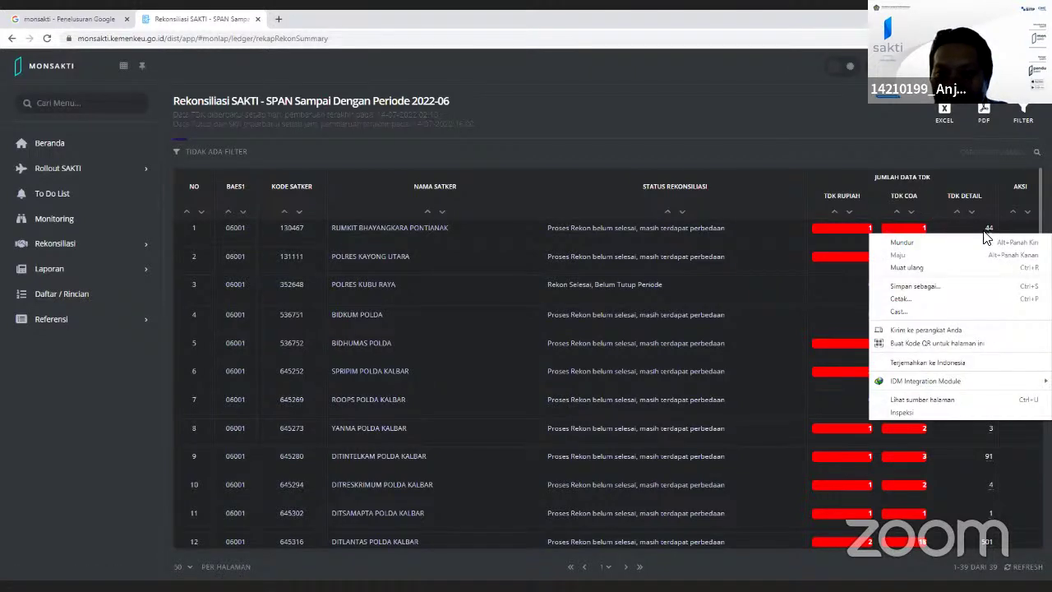
click(879, 234)
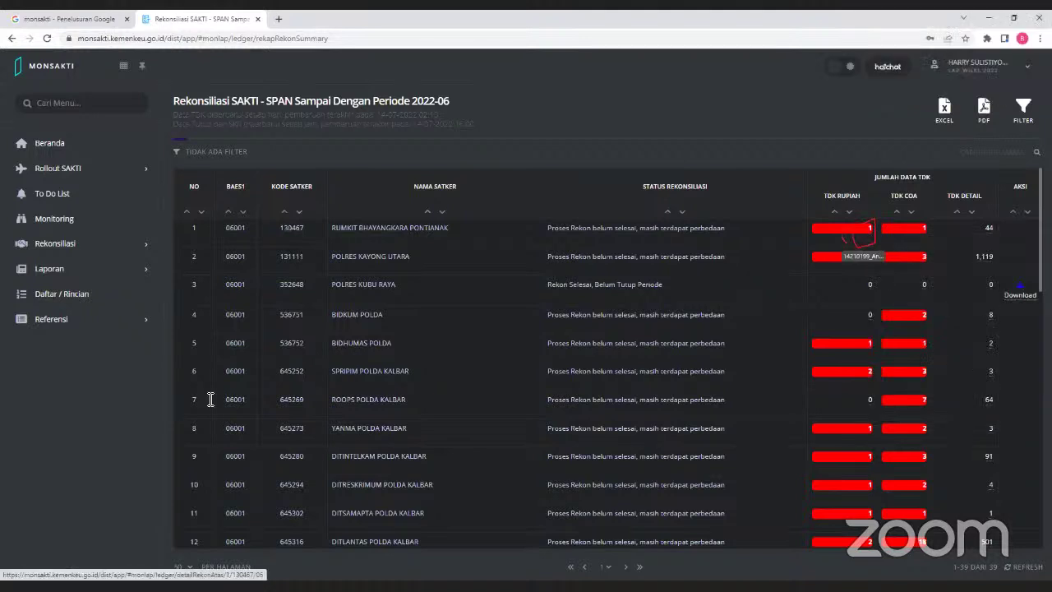
right_click(873, 235)
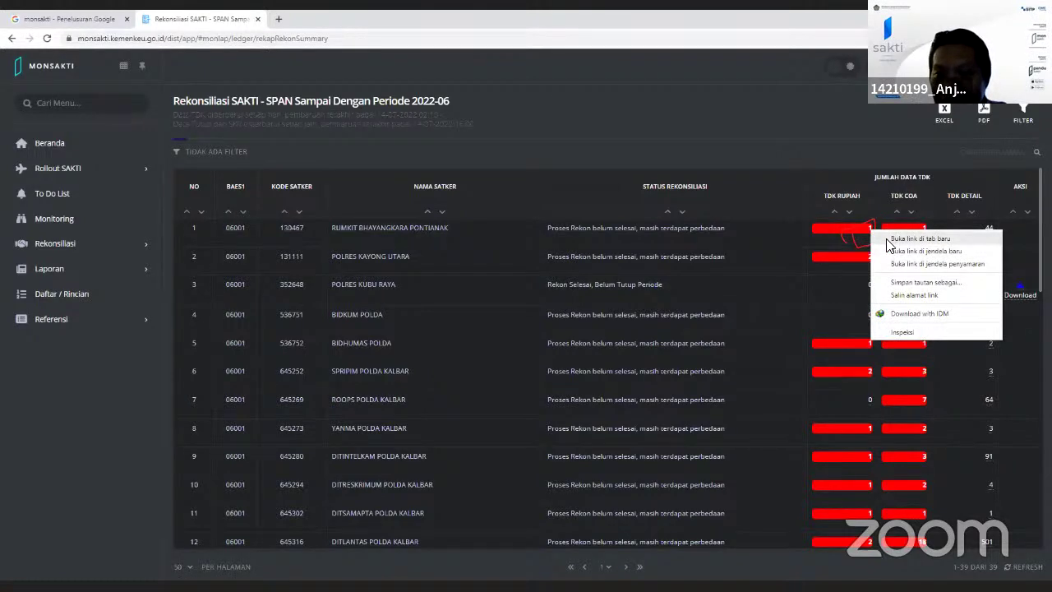
click(888, 239)
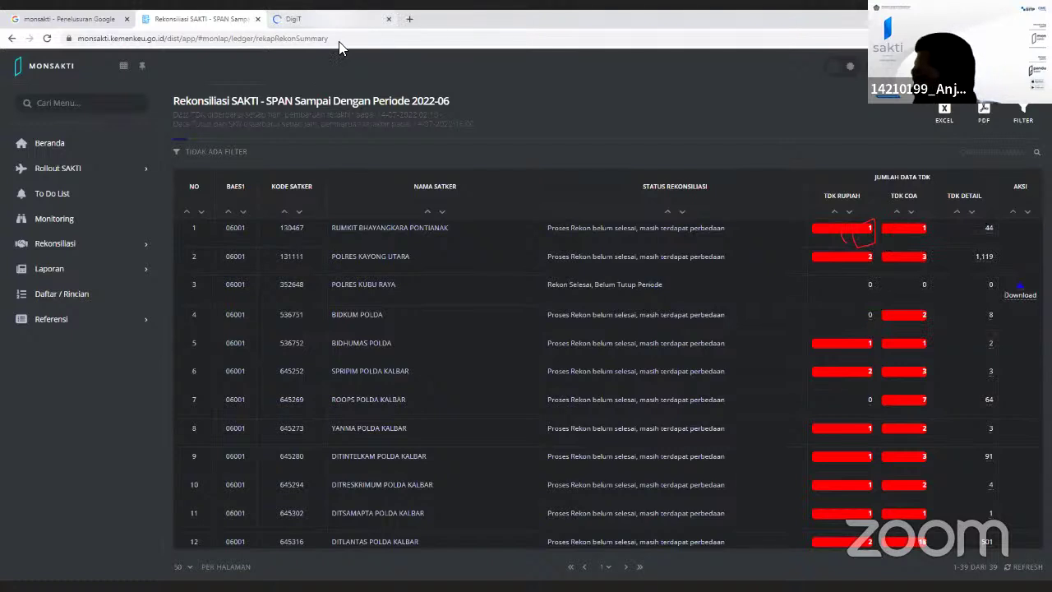
From the summary, open satker 130467's TDK Detail value 44 in a new tab and view it
click(271, 25)
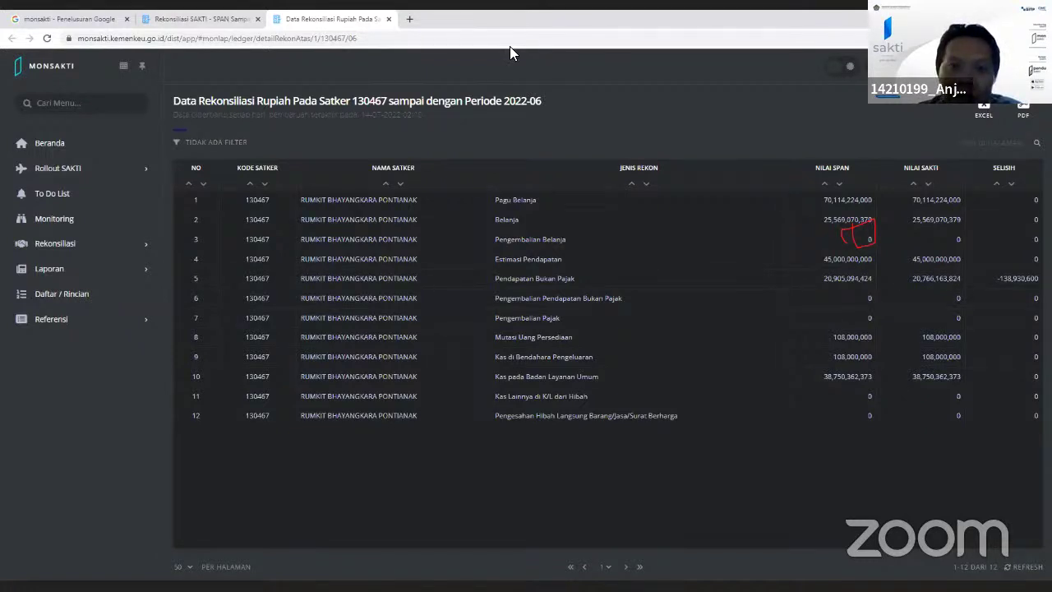
key(ctrl+shift+Tab)
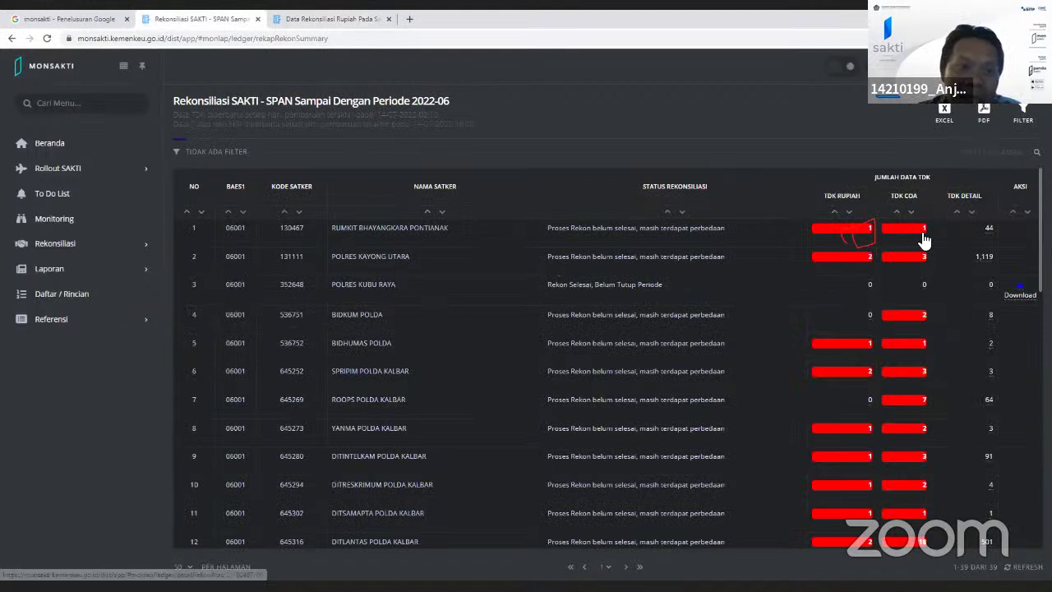
right_click(989, 236)
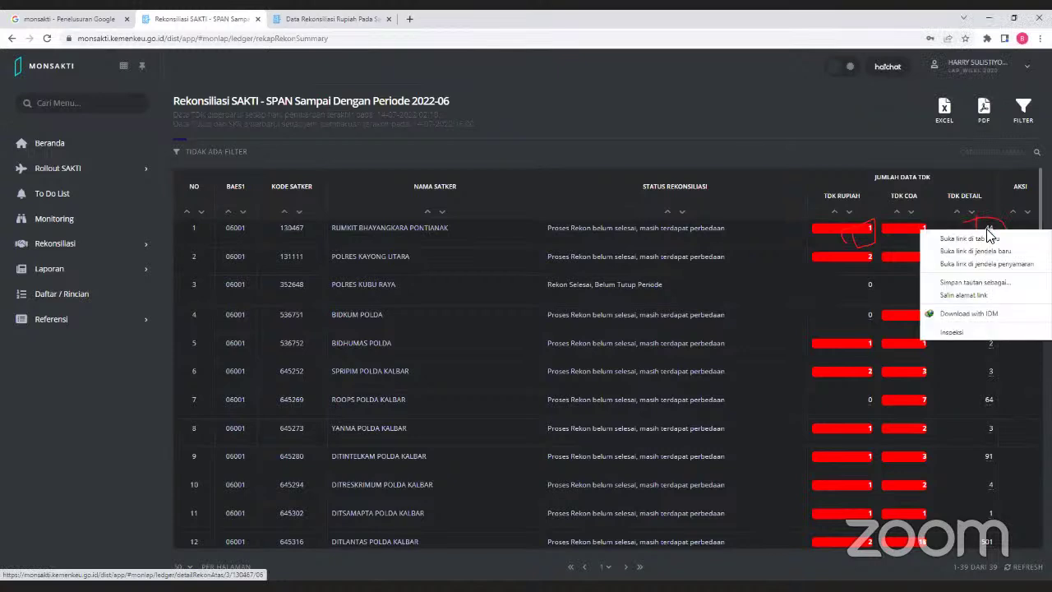
click(970, 239)
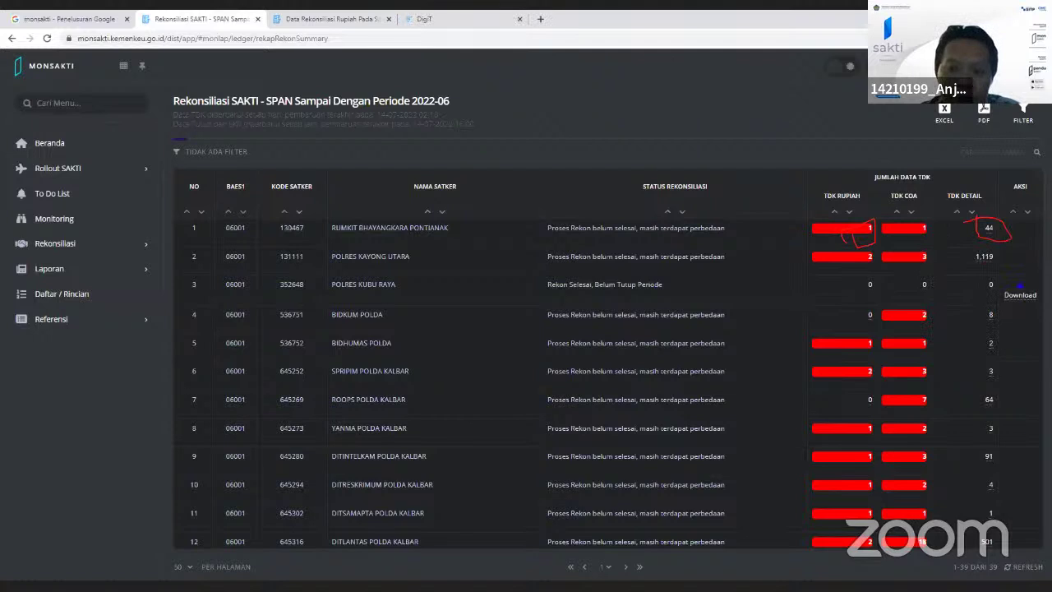
click(423, 19)
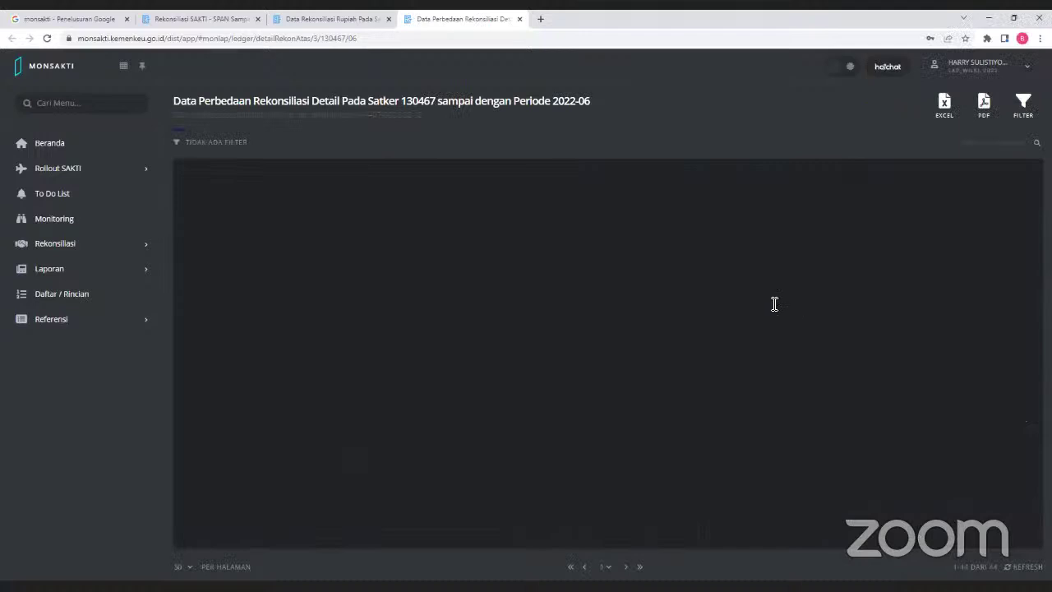
Set the Jenis Rekonsiliasi filter to Pendapatan Bukan Pajak and submit with KIRIM
scroll(776, 312, down, 4)
scroll(778, 317, down, 8)
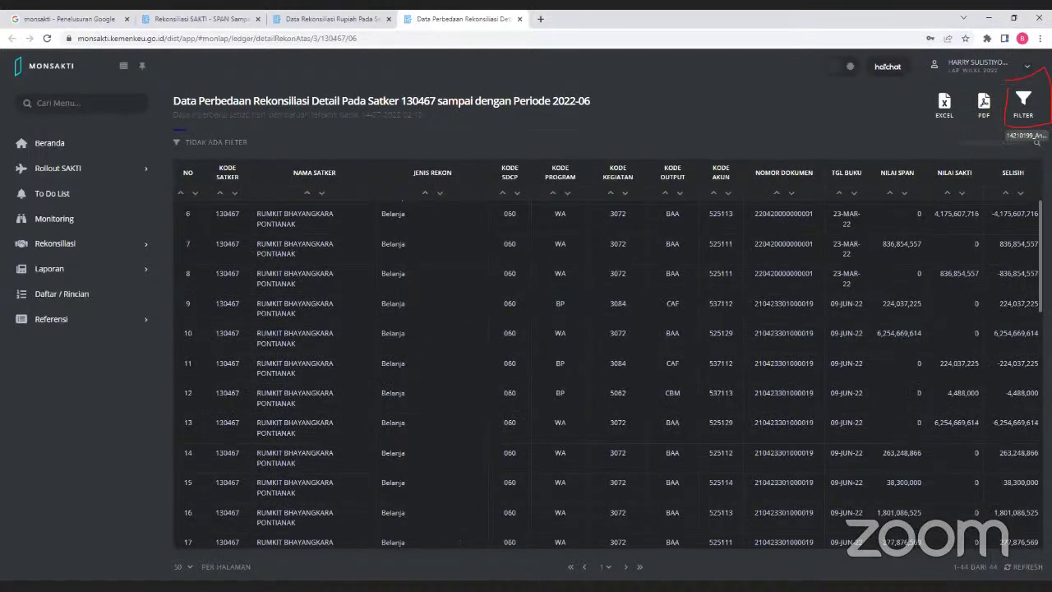
click(1025, 104)
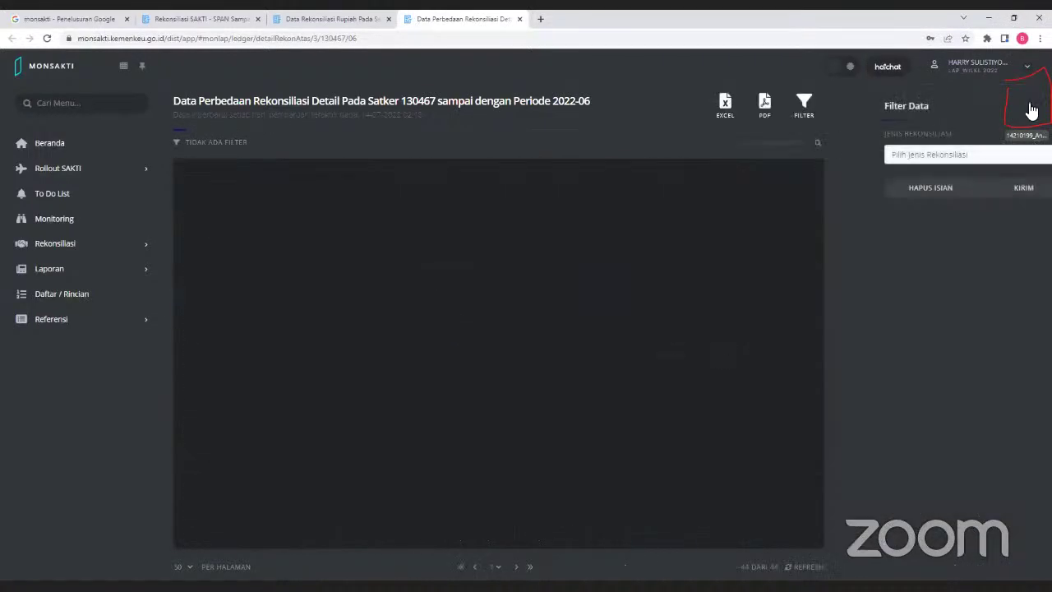
click(1013, 156)
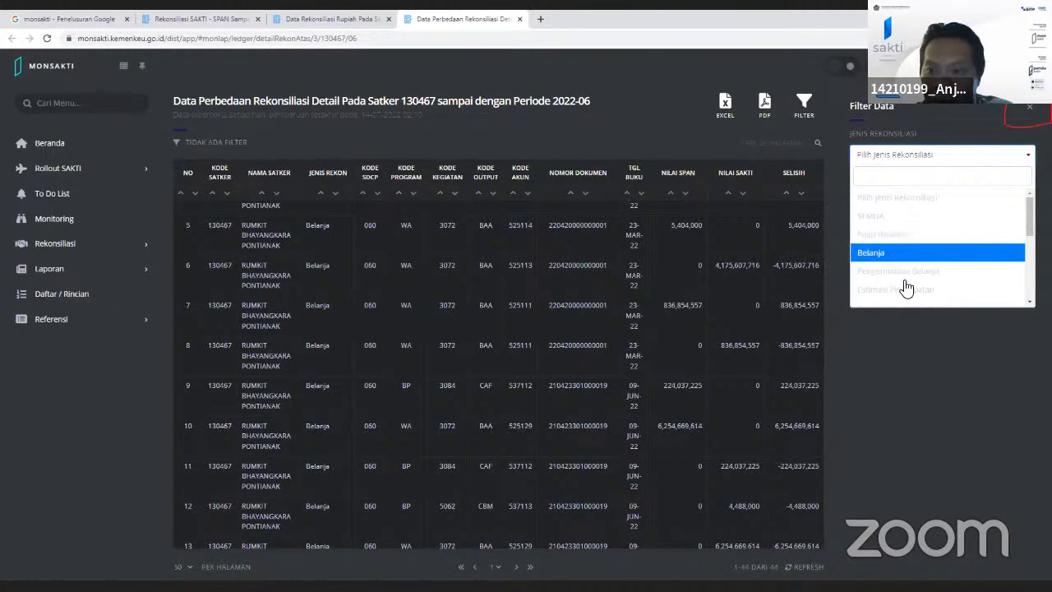
scroll(913, 286, down, 5)
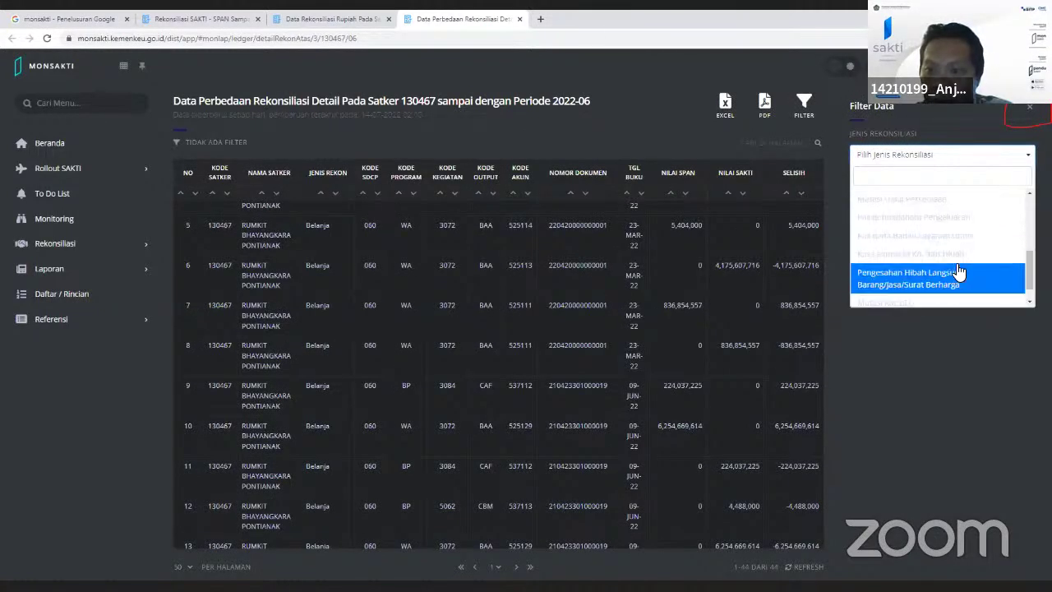
scroll(997, 273, up, 3)
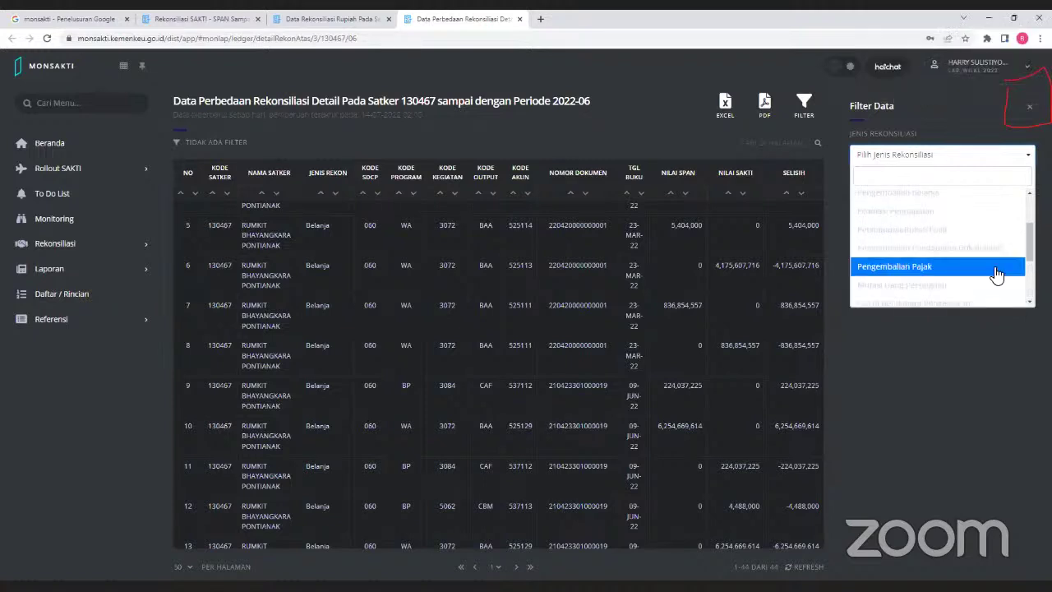
click(947, 231)
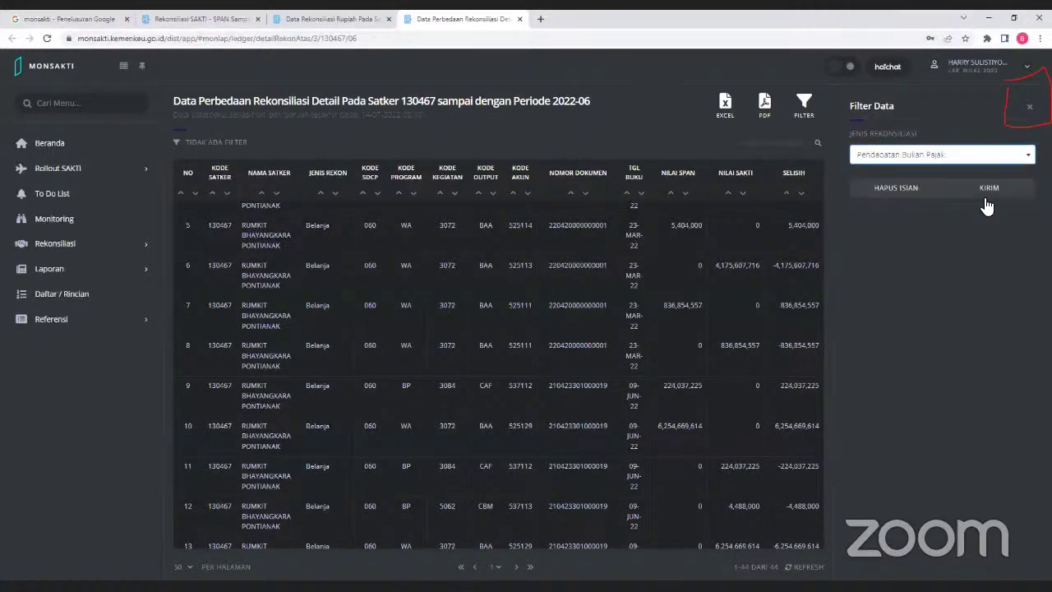
click(987, 205)
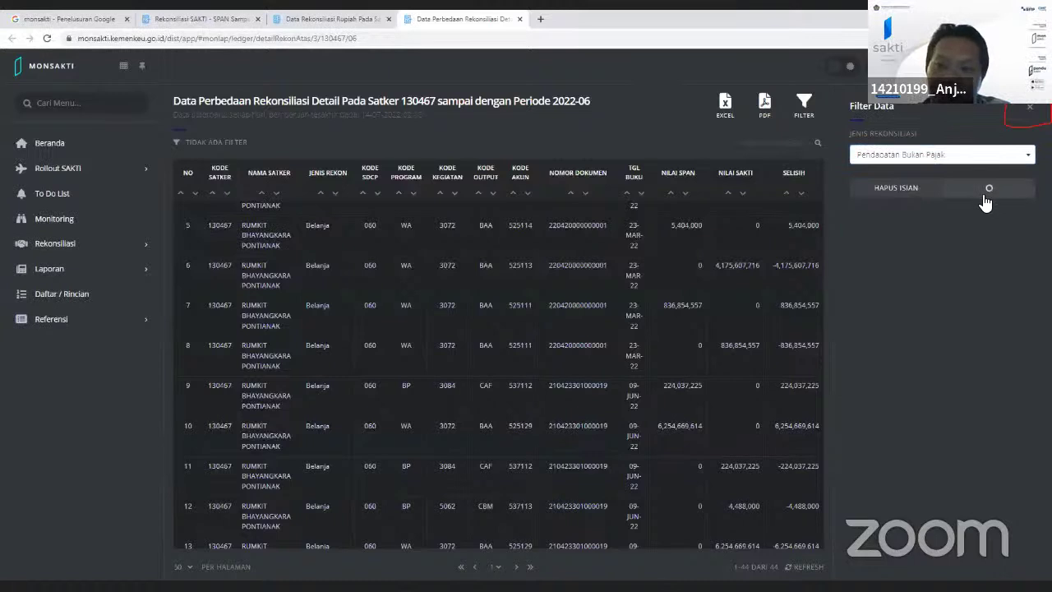